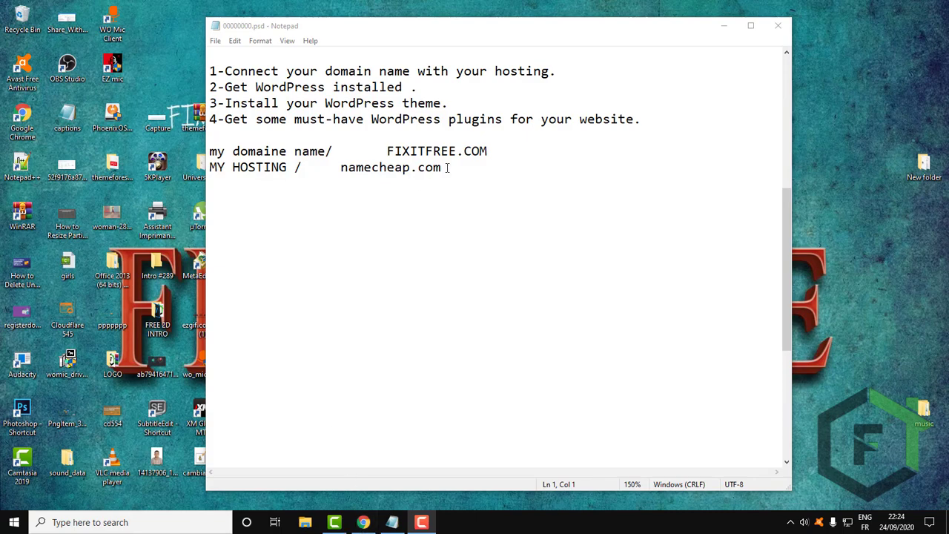
Copy the hosting address namecheap.com from the Notepad notes, switch to Chrome and open that site.
{"action": "left_click_drag", "start_coordinate": [445, 168], "coordinate": [339, 173]}
{"action": "key", "text": "ctrl+c"}
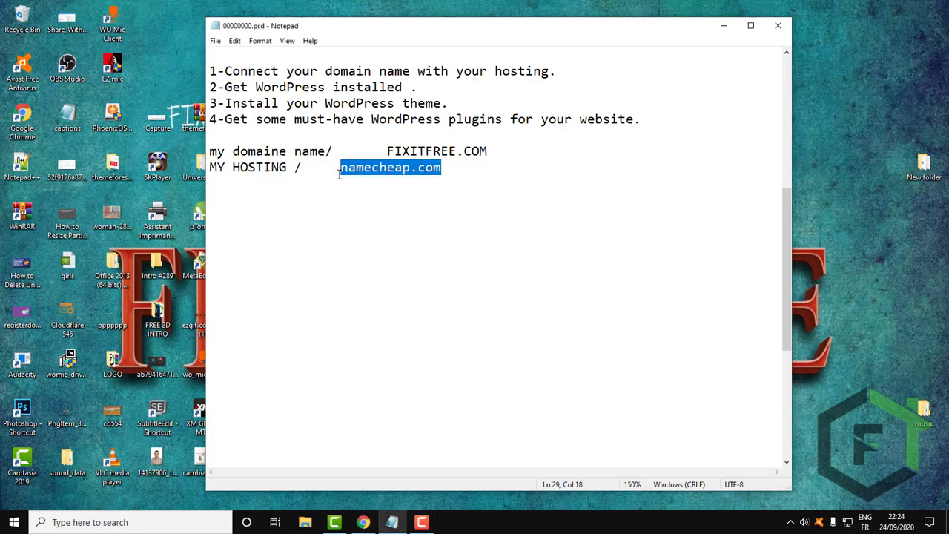
{"action": "left_click", "coordinate": [363, 522]}
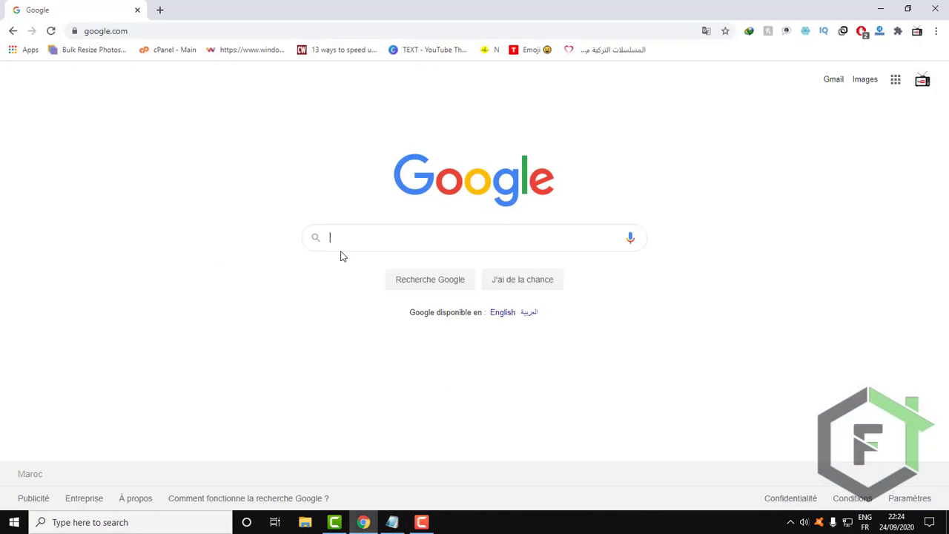
{"action": "left_click", "coordinate": [175, 38]}
{"action": "key", "text": "ctrl+v"}
{"action": "key", "text": "Return"}
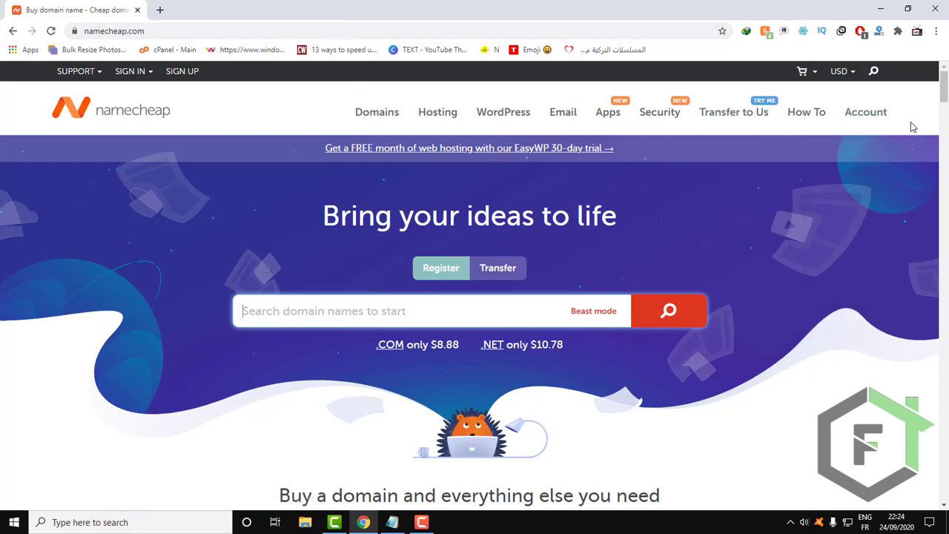
Open the Namecheap account dashboard and go to the management page of the fixitfree.com domain.
{"action": "mouse_move", "coordinate": [876, 123]}
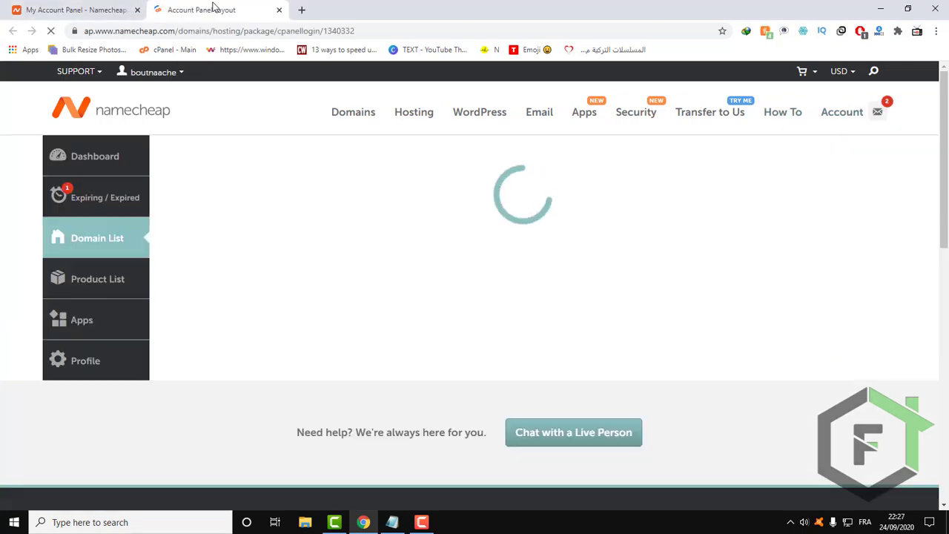
{"action": "left_click", "coordinate": [60, 10]}
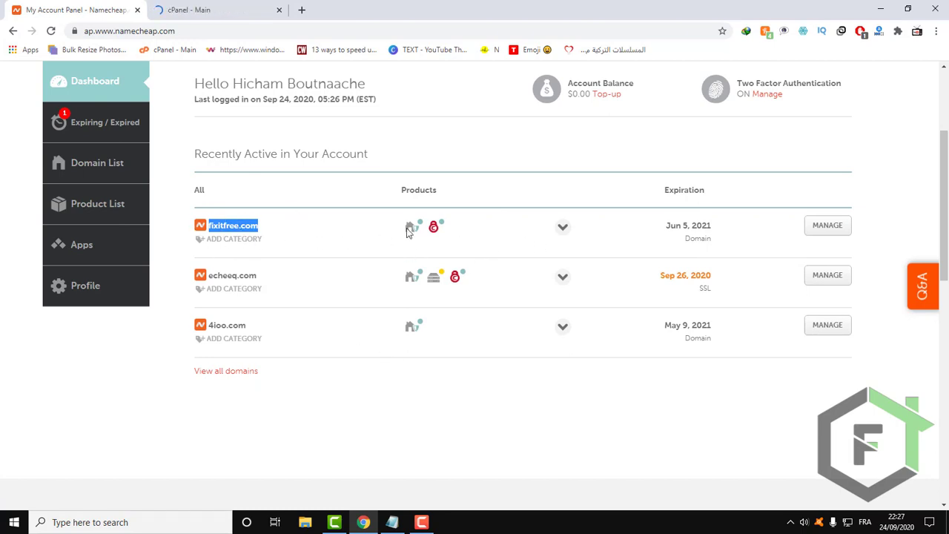
{"action": "left_click", "coordinate": [822, 234]}
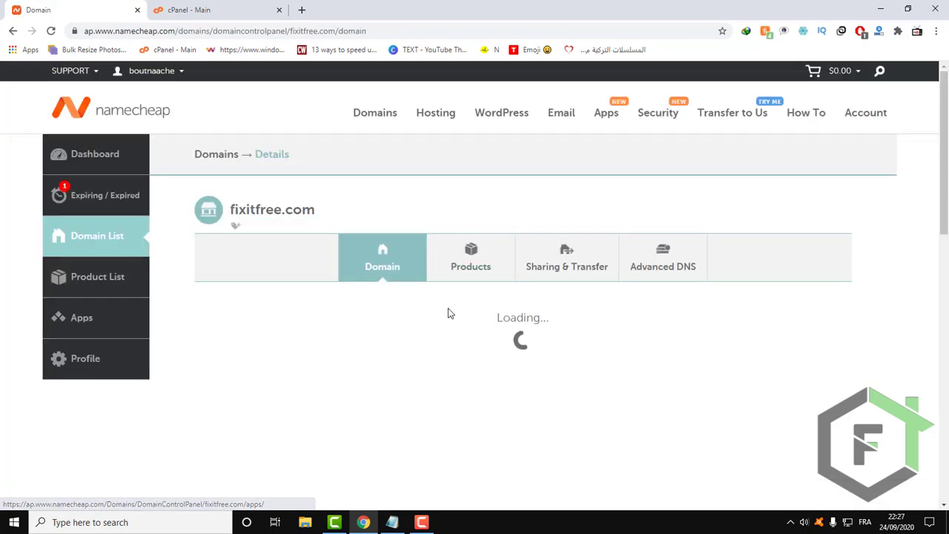
{"action": "scroll", "coordinate": [448, 310], "scroll_direction": "down", "scroll_amount": 2}
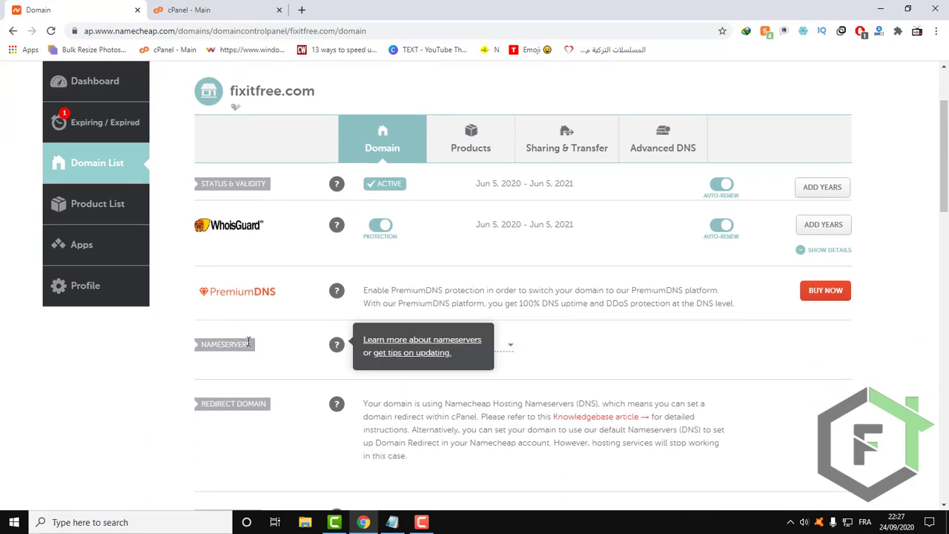
Review the nameserver options of fixitfree.com, choose Custom DNS and activate the Nameserver 1 and Nameserver 2 fields.
{"action": "double_click", "coordinate": [215, 344]}
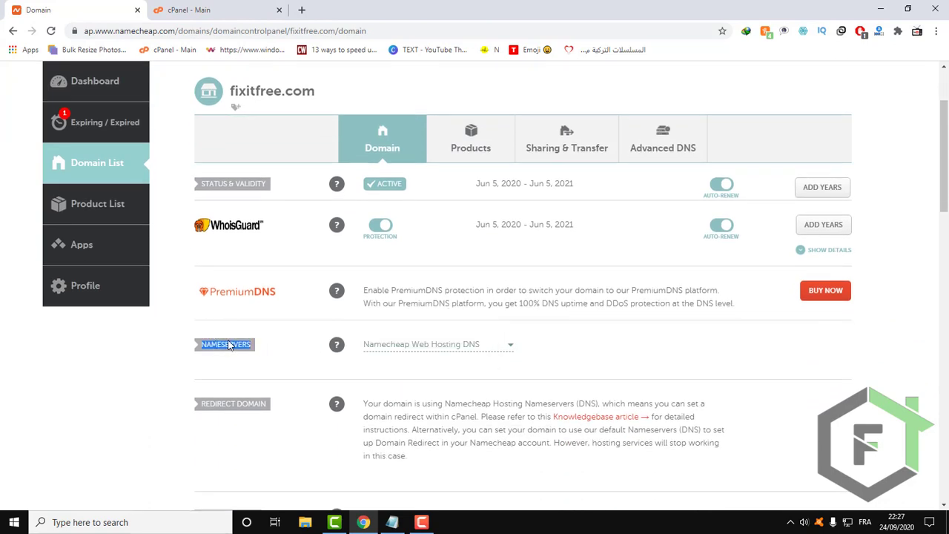
{"action": "left_click", "coordinate": [509, 349]}
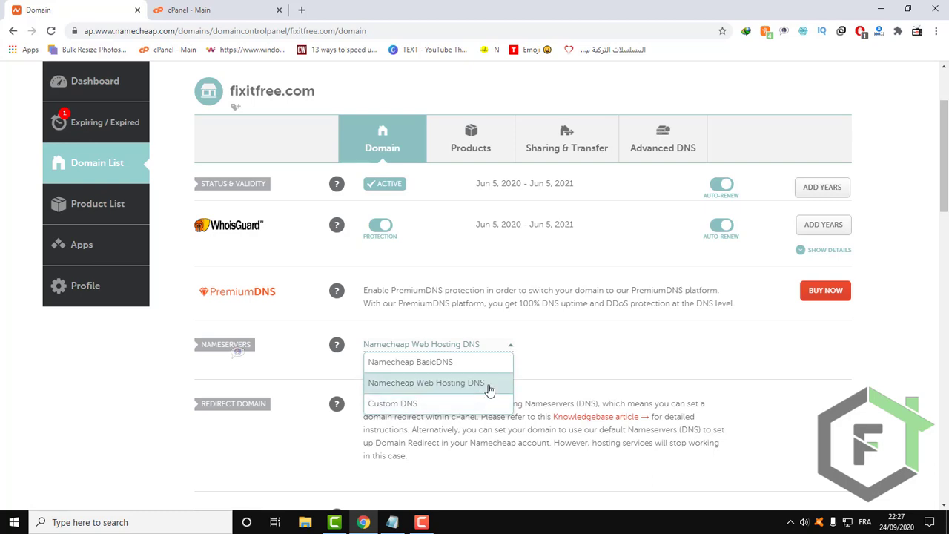
{"action": "left_click", "coordinate": [511, 350]}
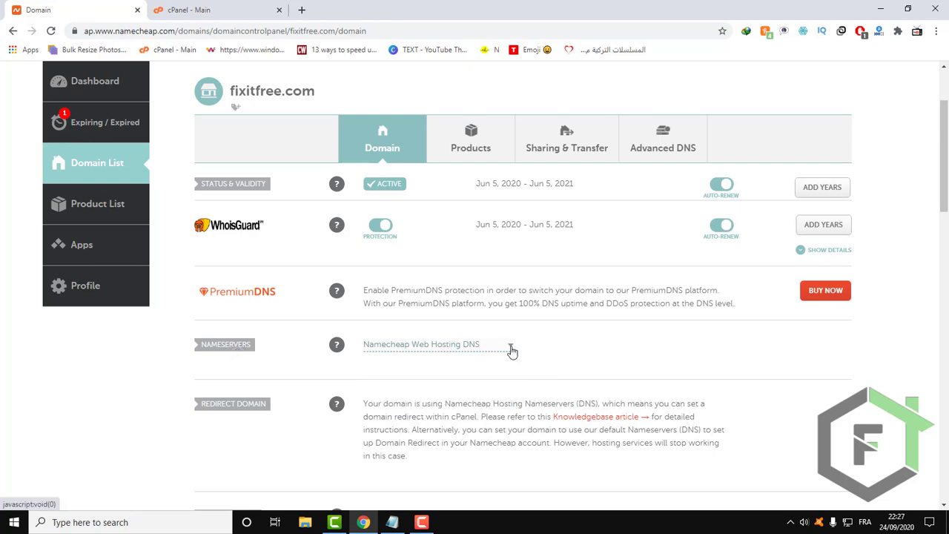
{"action": "left_click", "coordinate": [510, 351]}
{"action": "left_click", "coordinate": [409, 403]}
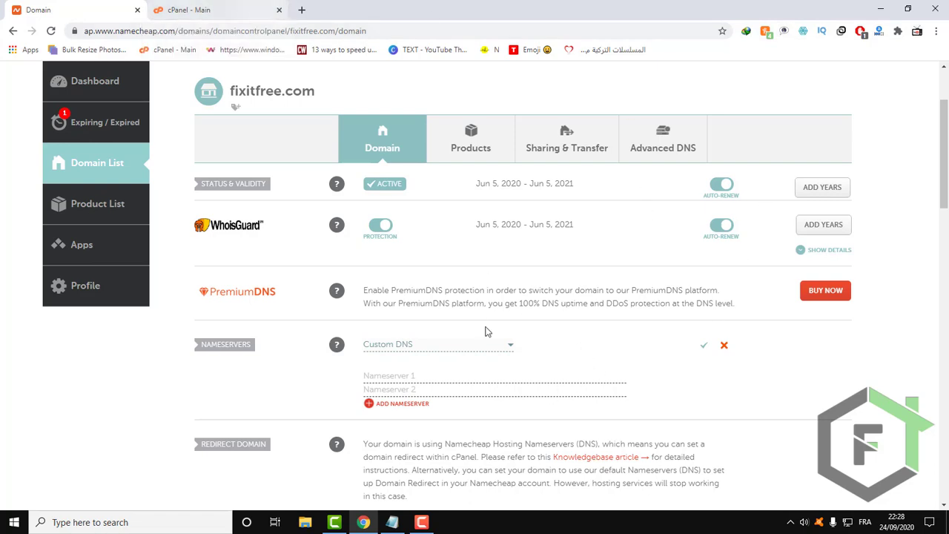
{"action": "left_click", "coordinate": [425, 376]}
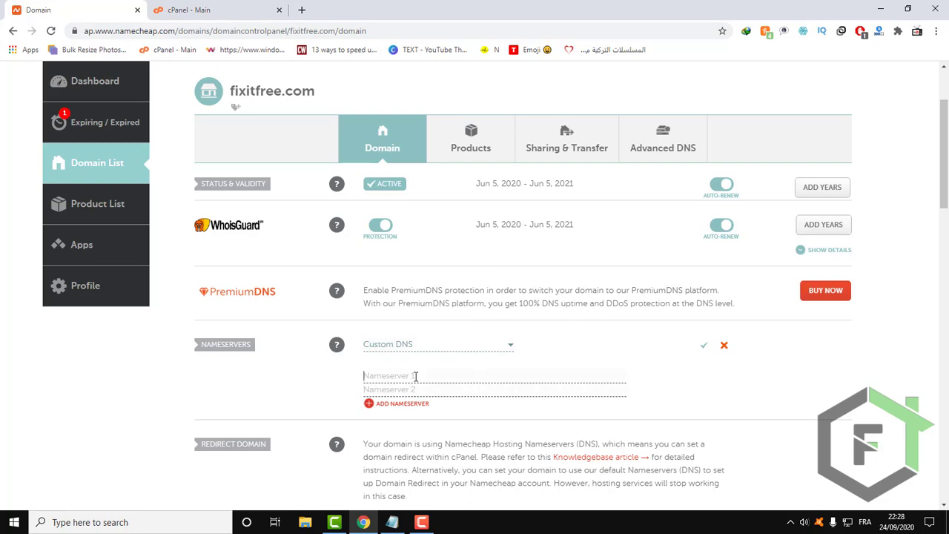
{"action": "left_click", "coordinate": [416, 377]}
{"action": "left_click", "coordinate": [395, 390]}
Set the nameservers of fixitfree.com to Namecheap Web Hosting DNS.
{"action": "left_click", "coordinate": [509, 347]}
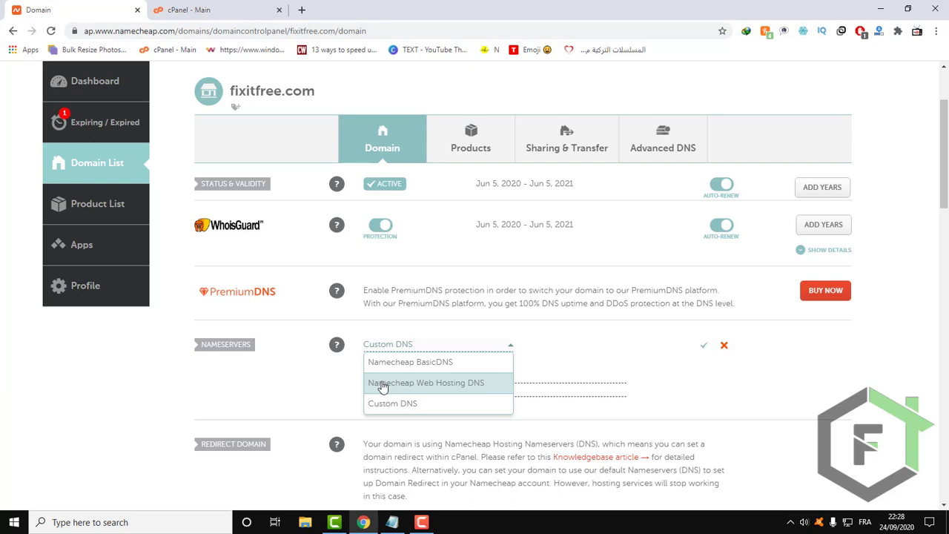
{"action": "left_click", "coordinate": [480, 383]}
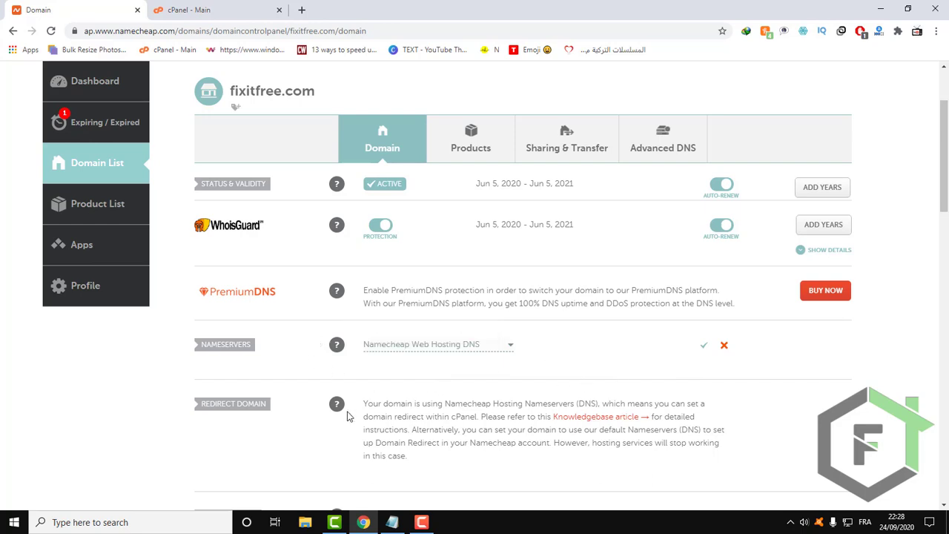
Look through the domain details of fixitfree.com, from the nameservers down to the other domain settings.
{"action": "scroll", "coordinate": [686, 338], "scroll_direction": "down", "scroll_amount": 1}
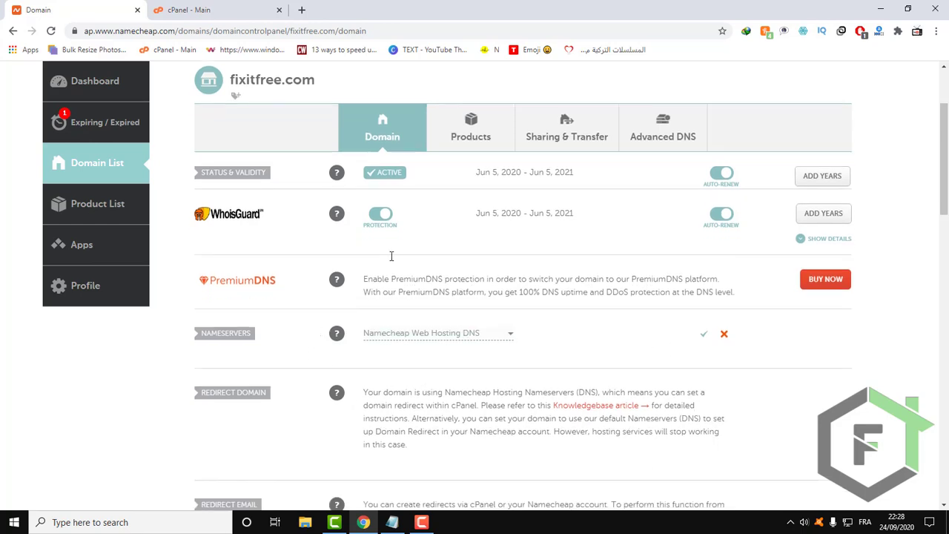
{"action": "scroll", "coordinate": [711, 222], "scroll_direction": "up", "scroll_amount": 1}
{"action": "scroll", "coordinate": [633, 275], "scroll_direction": "up", "scroll_amount": 2}
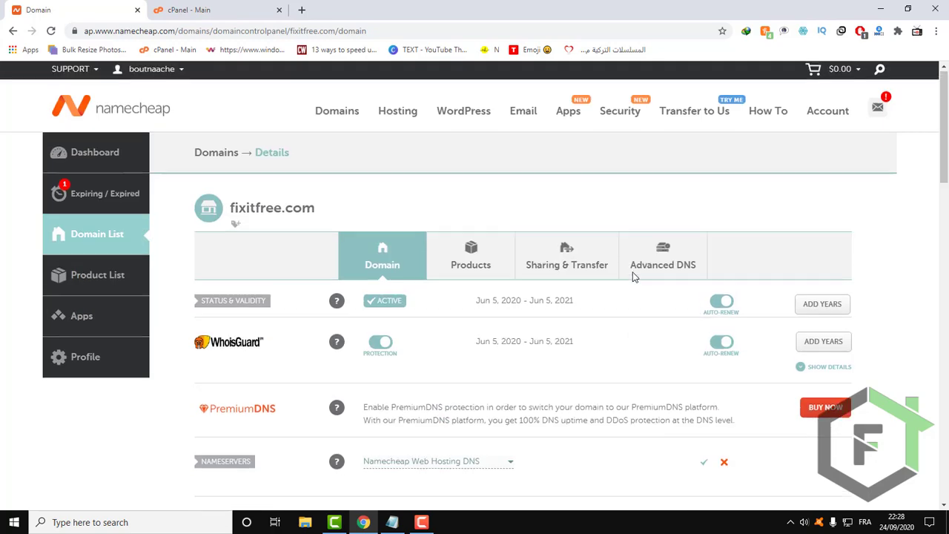
{"action": "scroll", "coordinate": [637, 281], "scroll_direction": "down", "scroll_amount": 4}
{"action": "scroll", "coordinate": [647, 289], "scroll_direction": "down", "scroll_amount": 7}
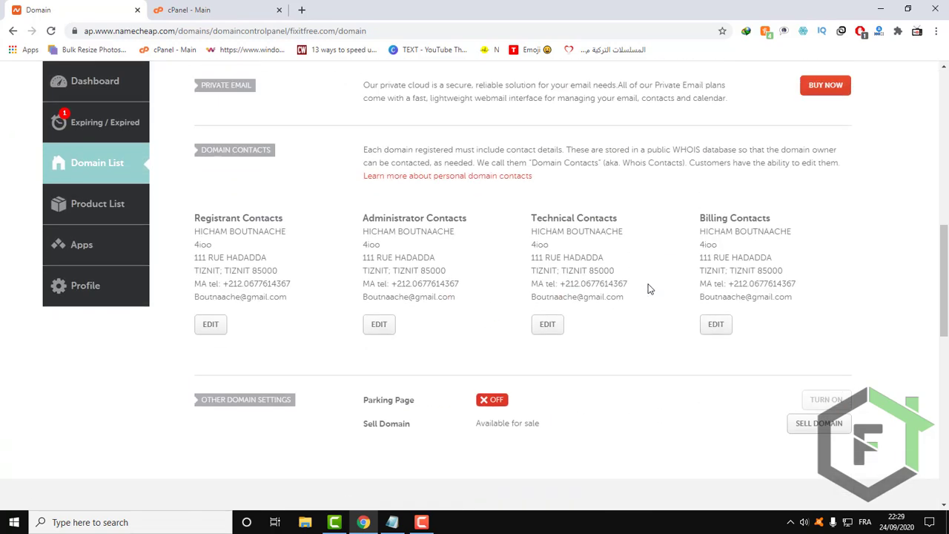
{"action": "scroll", "coordinate": [647, 288], "scroll_direction": "up", "scroll_amount": 2}
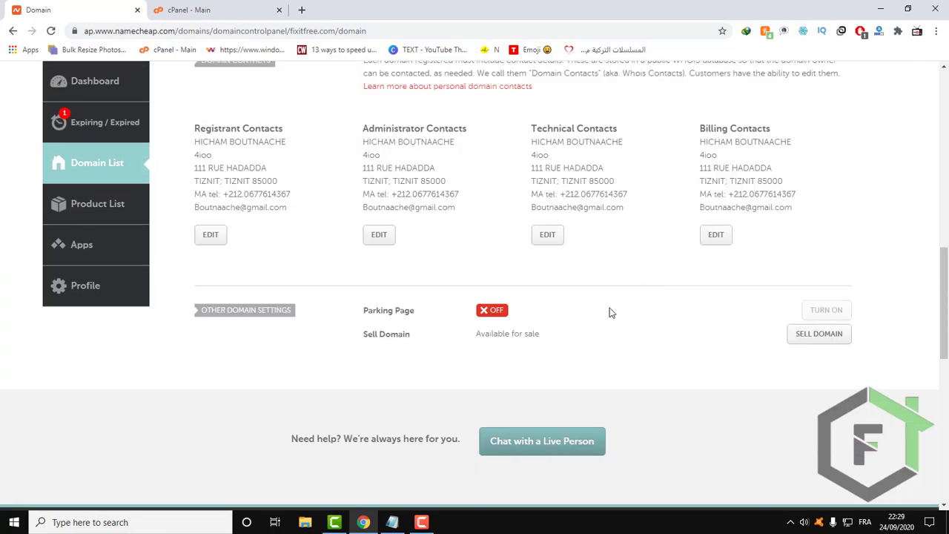
{"action": "scroll", "coordinate": [602, 310], "scroll_direction": "up", "scroll_amount": 2}
{"action": "scroll", "coordinate": [603, 310], "scroll_direction": "up", "scroll_amount": 7}
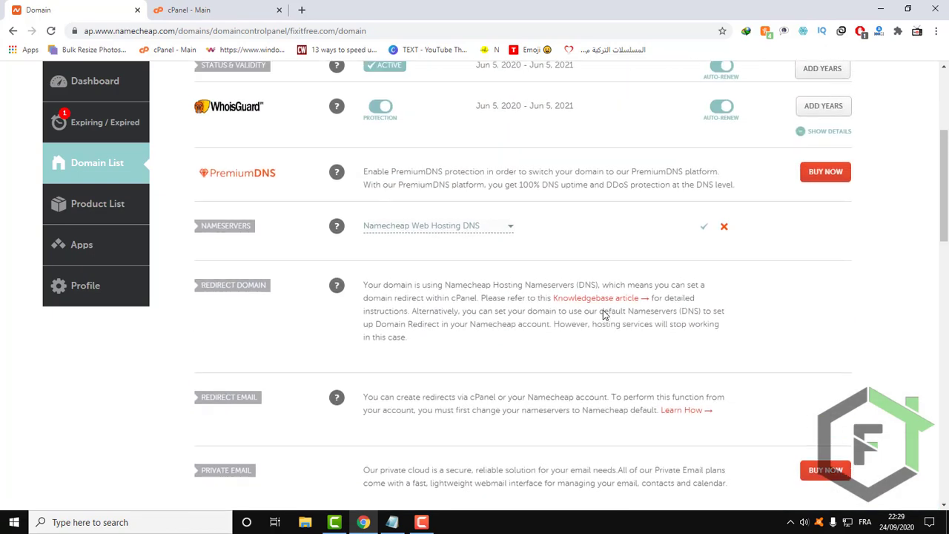
Visit fixitfree.com in a new browser tab and examine the page its address serves.
{"action": "left_click", "coordinate": [197, 9]}
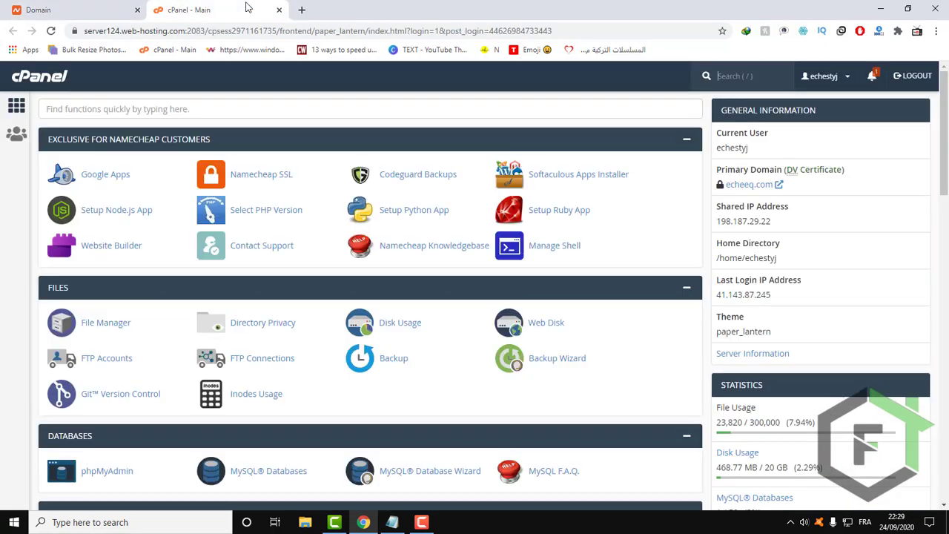
{"action": "left_click", "coordinate": [302, 10]}
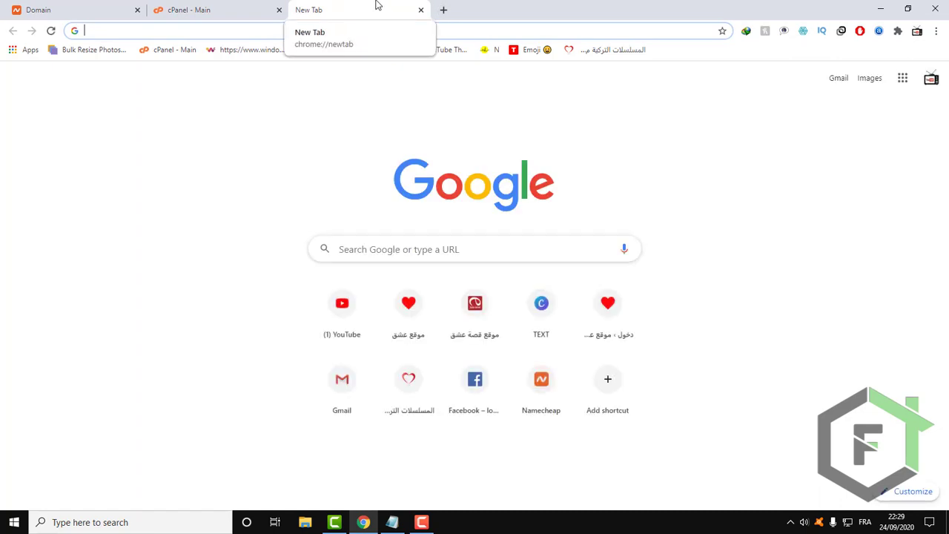
{"action": "type", "text": "fix"}
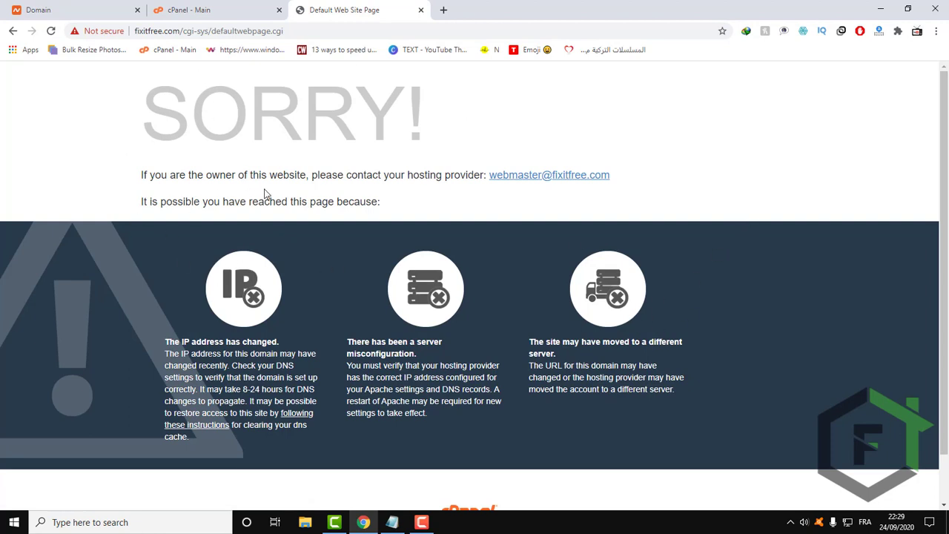
{"action": "left_click_drag", "start_coordinate": [135, 108], "coordinate": [736, 282]}
{"action": "left_click_drag", "start_coordinate": [740, 379], "coordinate": [687, 387]}
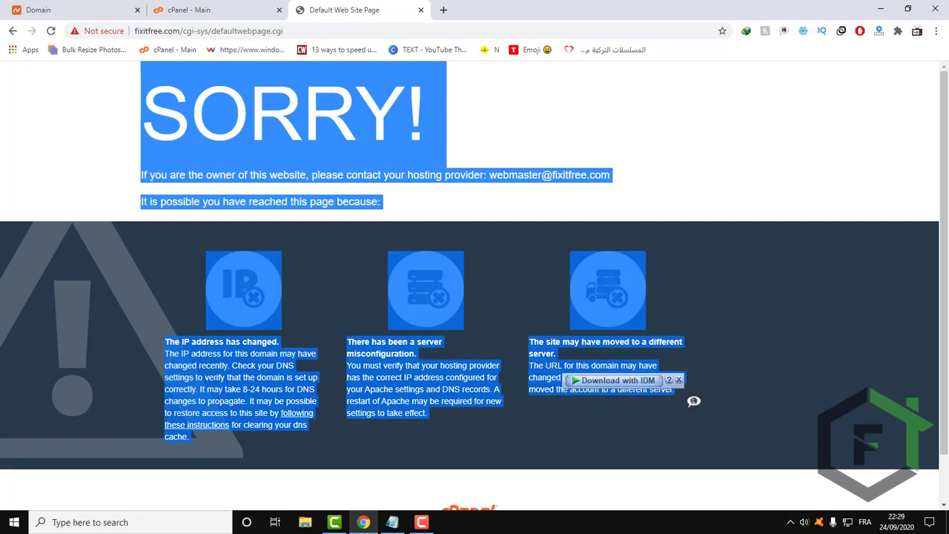
{"action": "left_click", "coordinate": [680, 120]}
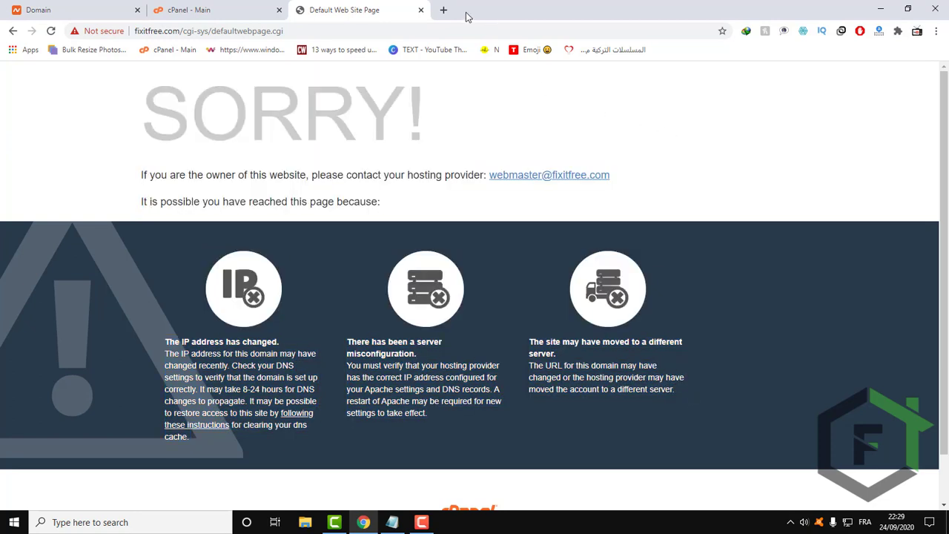
Try the made-up address dkjfsfdgvbmksdfm.com in a new browser tab for comparison, and close that tab.
{"action": "left_click", "coordinate": [444, 10]}
{"action": "type", "text": "dk"}
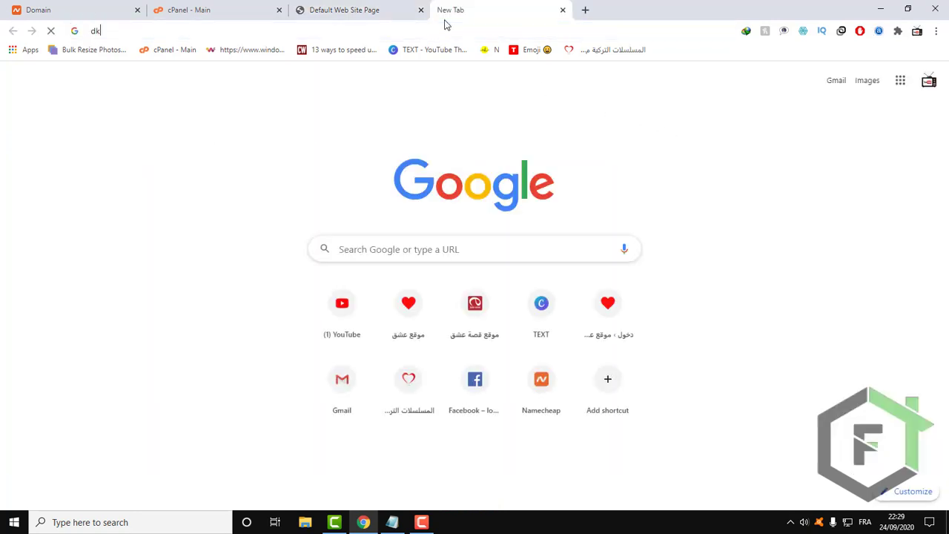
{"action": "type", "text": "jfsfdgvbmksdfm.com"}
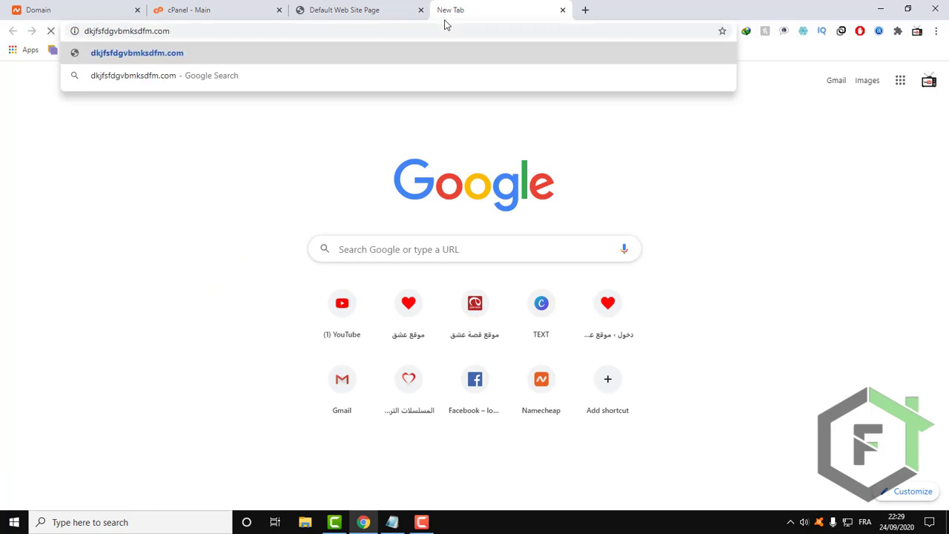
{"action": "key", "text": "Return"}
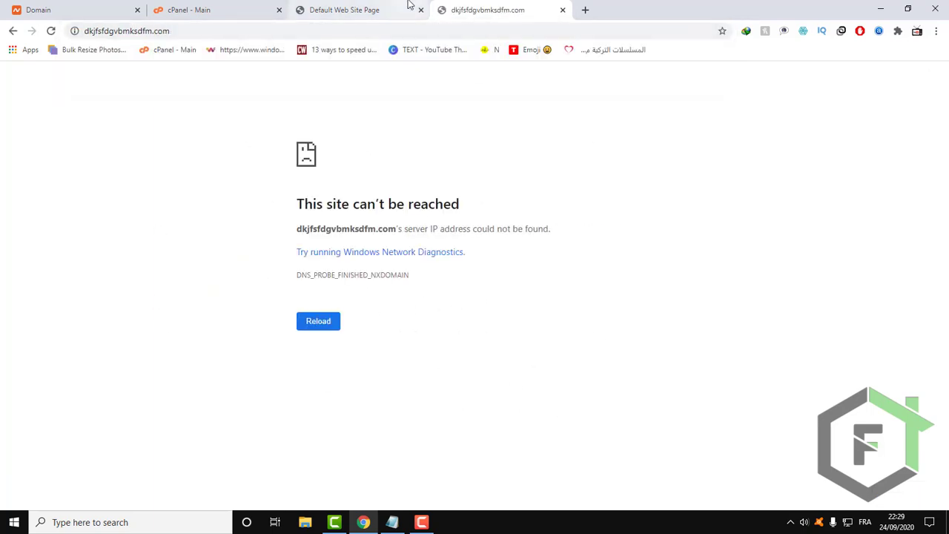
{"action": "left_click", "coordinate": [563, 11]}
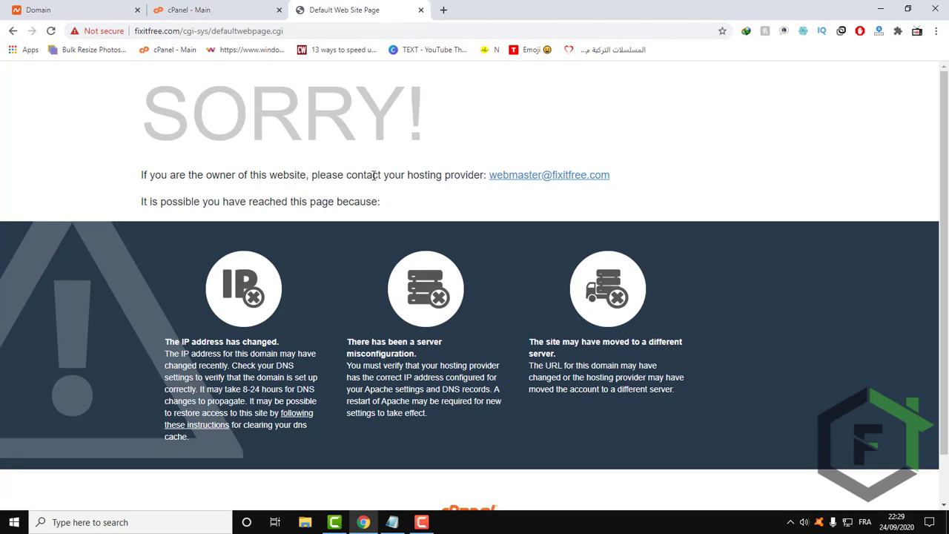
Check the cPanel main page, return to the fixitfree.com page and highlight its whole notice.
{"action": "left_click", "coordinate": [193, 10]}
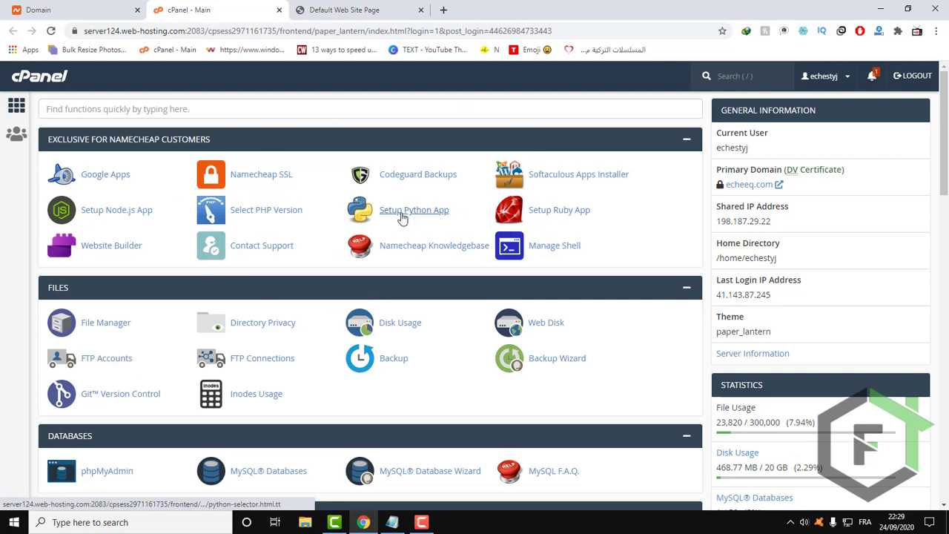
{"action": "left_click", "coordinate": [342, 9]}
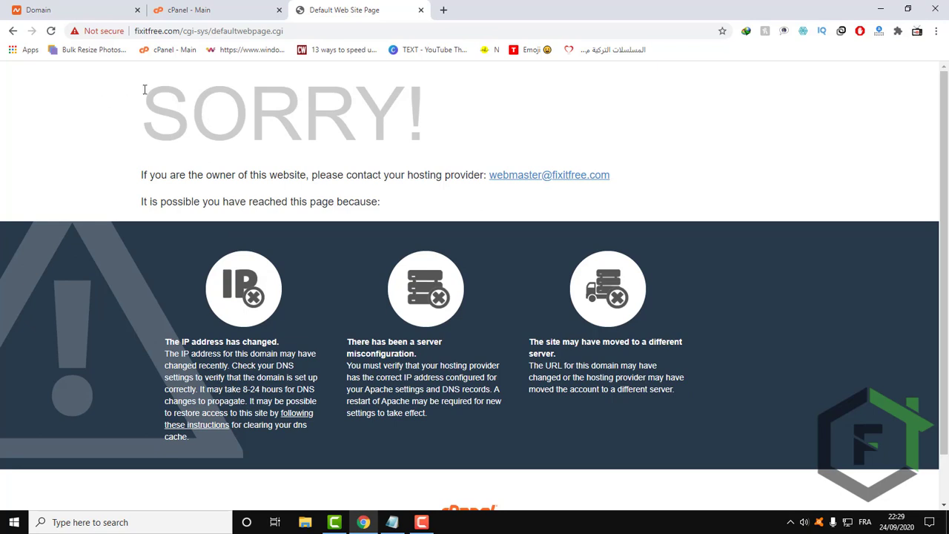
{"action": "left_click_drag", "start_coordinate": [145, 89], "coordinate": [674, 398]}
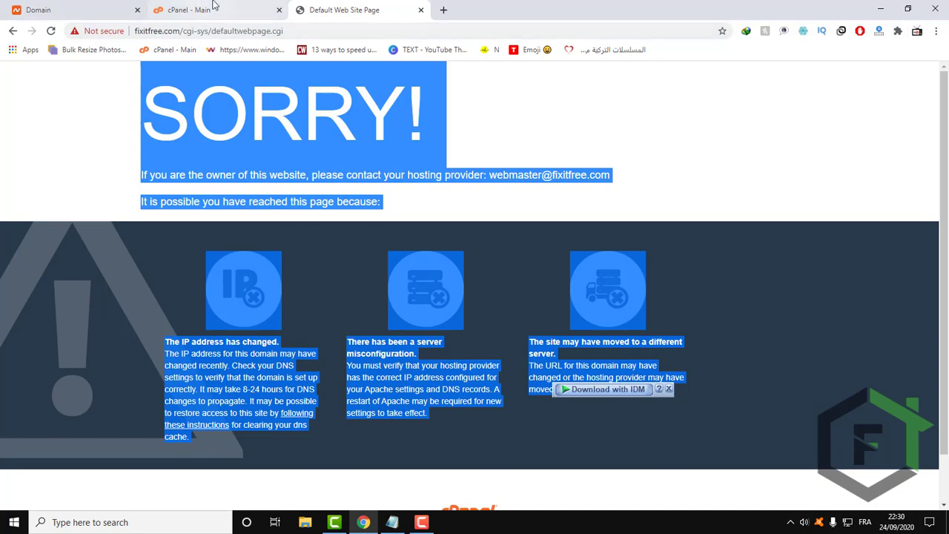
Copy the last login IP address from the general information on the cPanel main page.
{"action": "left_click", "coordinate": [212, 7]}
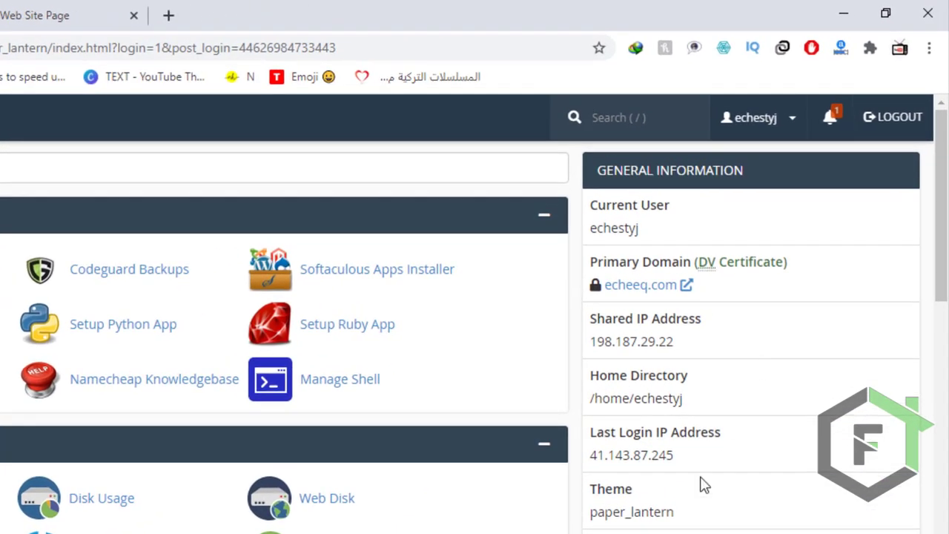
{"action": "left_click_drag", "start_coordinate": [675, 456], "coordinate": [591, 460]}
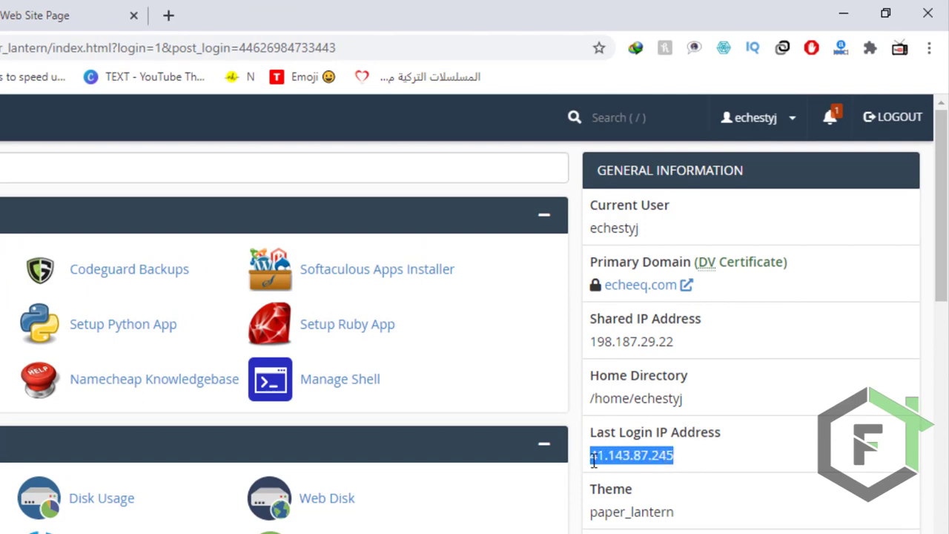
{"action": "left_click_drag", "start_coordinate": [674, 455], "coordinate": [591, 455]}
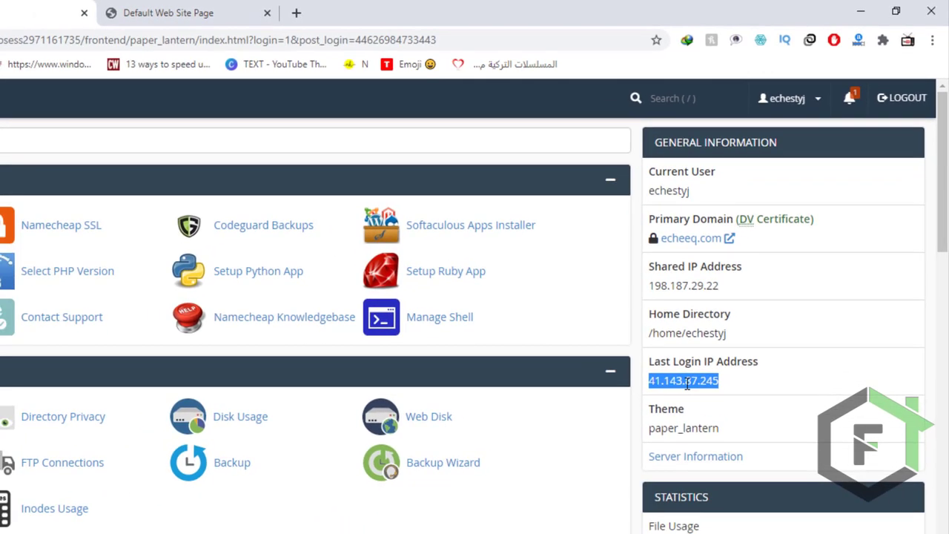
{"action": "right_click", "coordinate": [636, 456]}
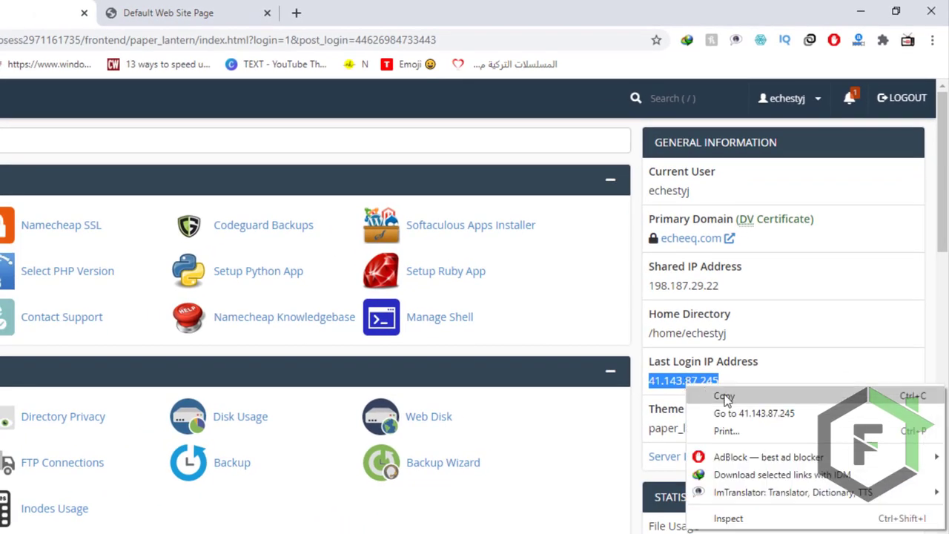
{"action": "left_click", "coordinate": [724, 398]}
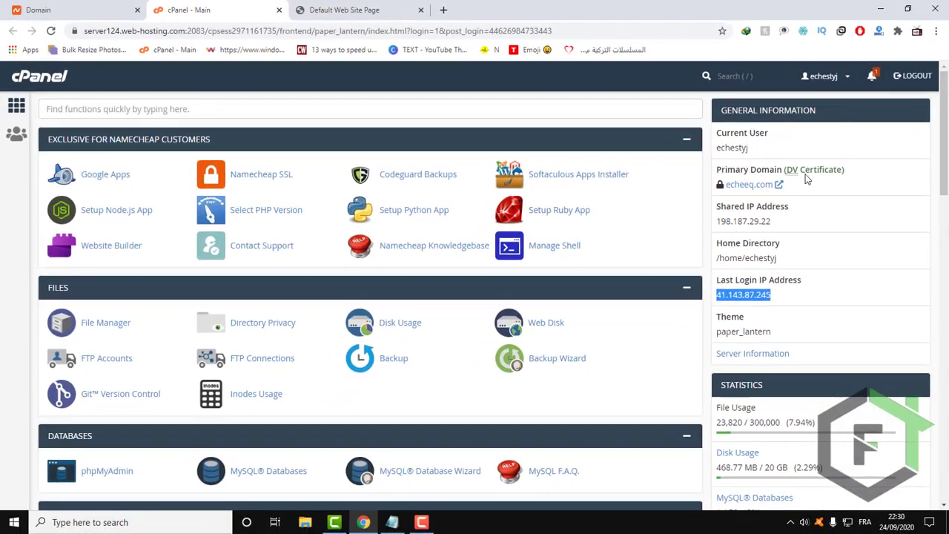
Search Windows for Notepad and run it as administrator.
{"action": "left_click", "coordinate": [111, 522]}
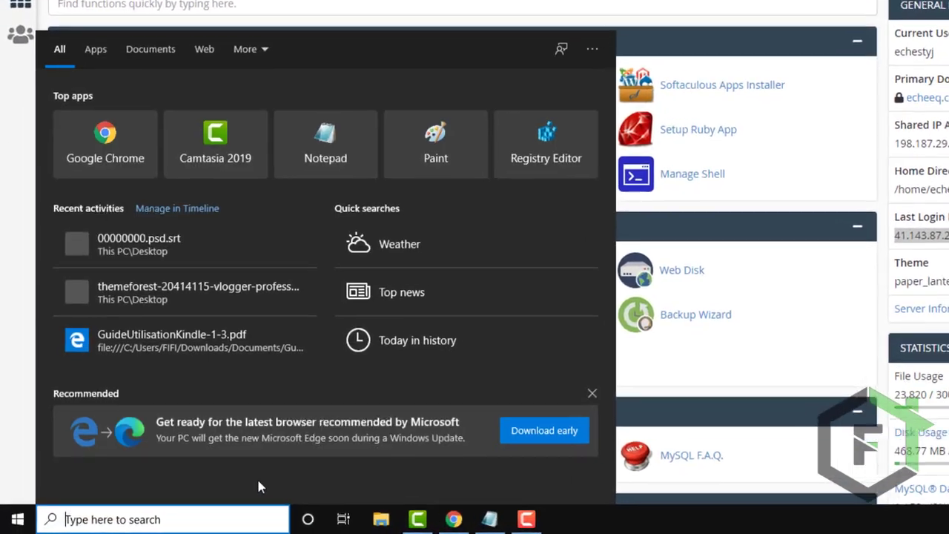
{"action": "type", "text": "no"}
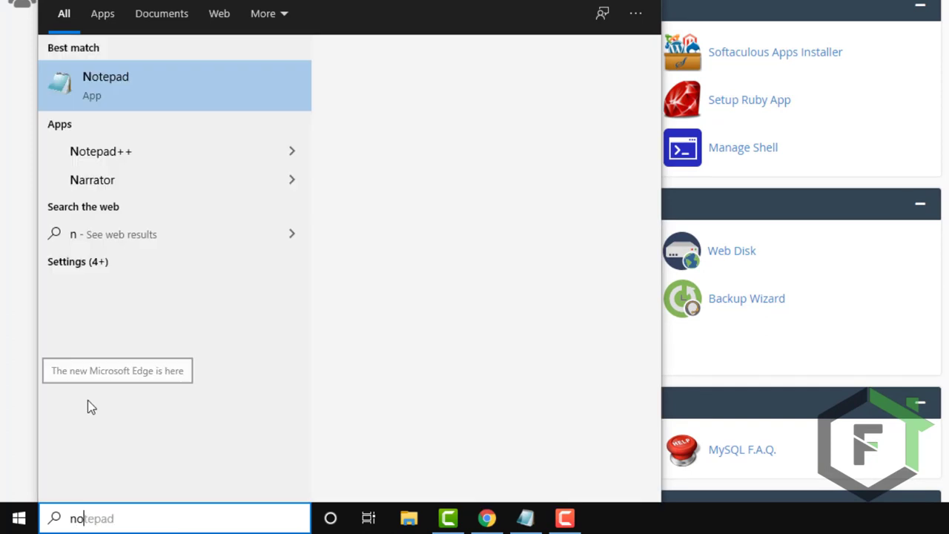
{"action": "type", "text": "te"}
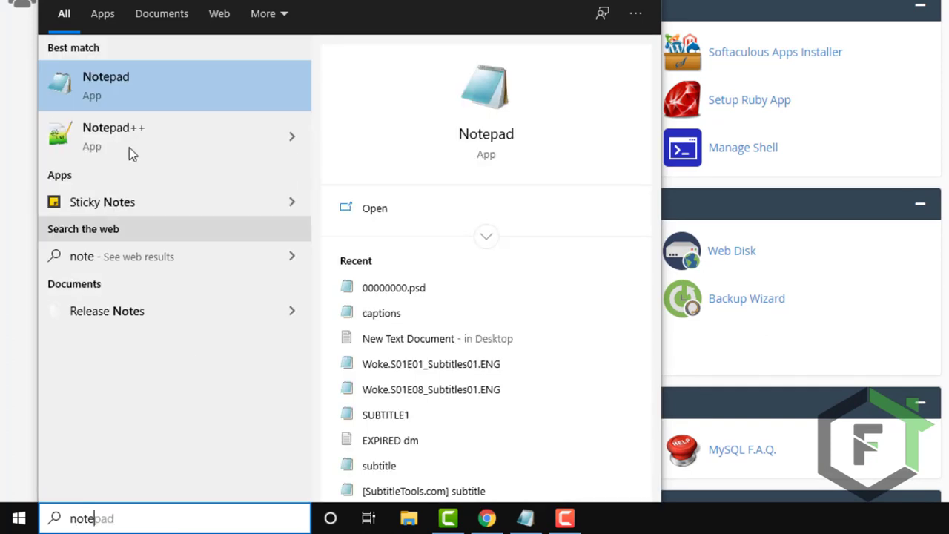
{"action": "right_click", "coordinate": [157, 84]}
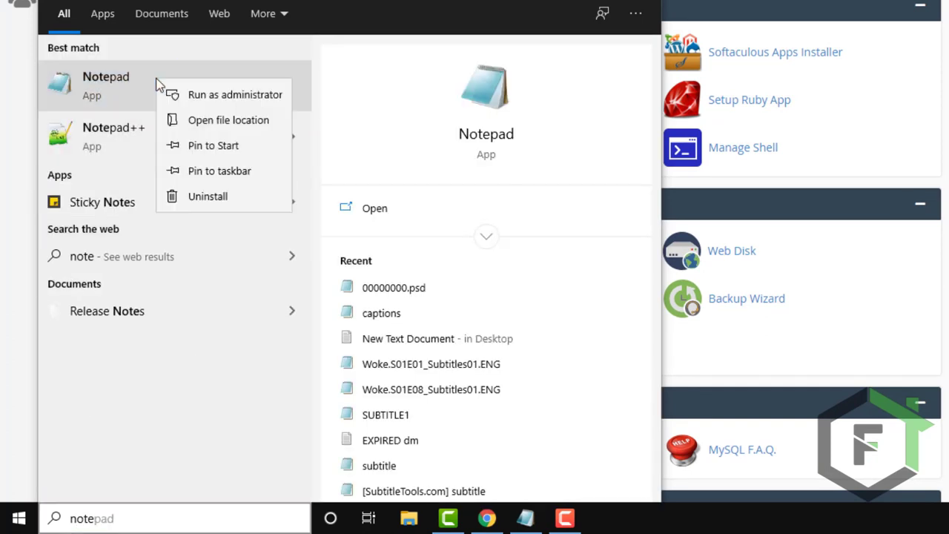
{"action": "left_click", "coordinate": [209, 101]}
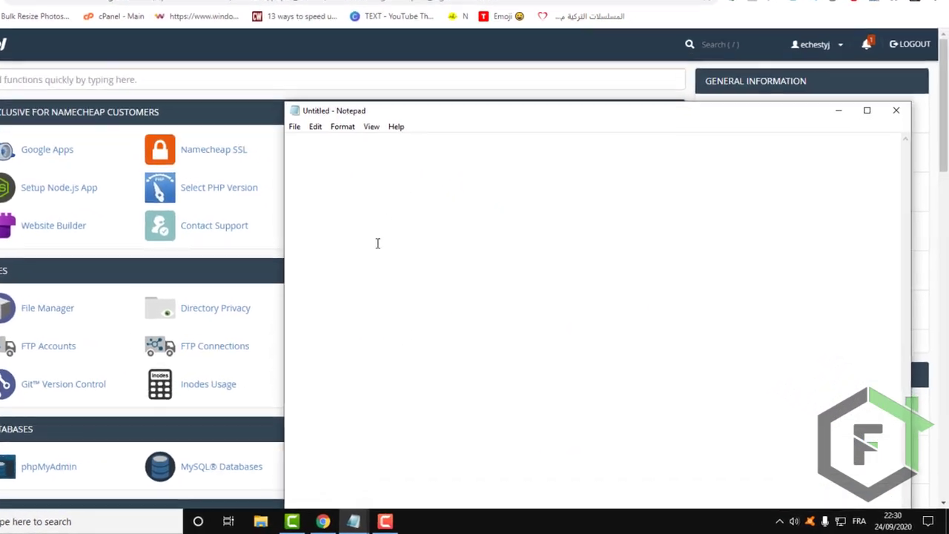
Open the hosts file from C:\Windows\System32\drivers\etc in Notepad, with all file types listed.
{"action": "left_click", "coordinate": [296, 128]}
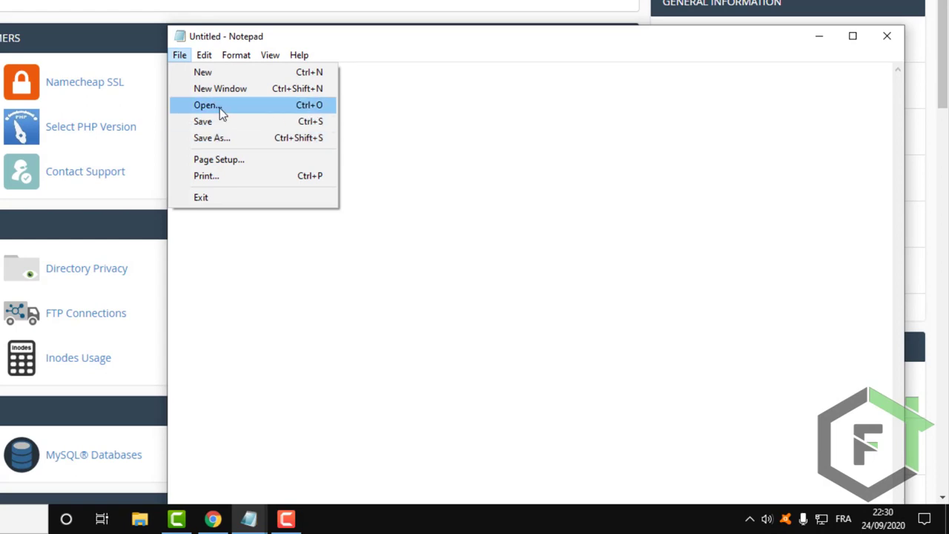
{"action": "left_click", "coordinate": [220, 108]}
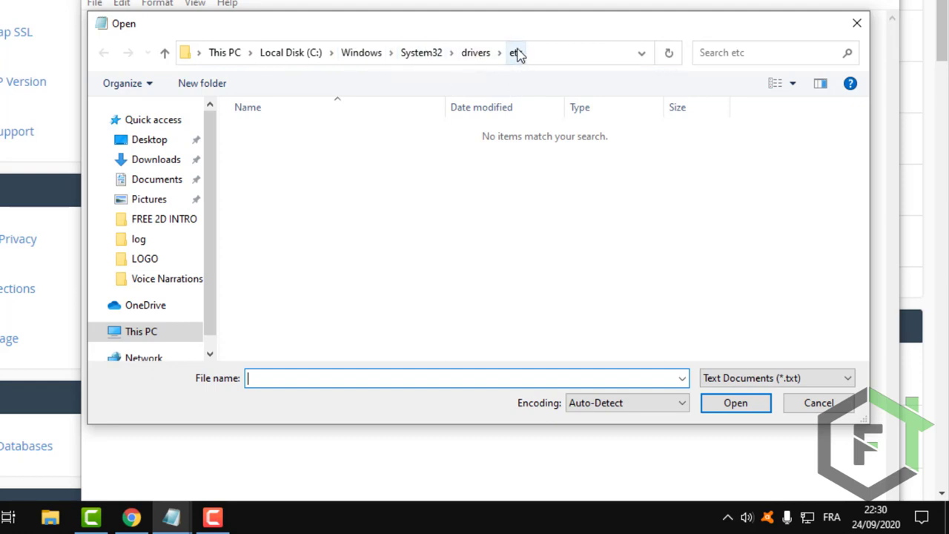
{"action": "left_click", "coordinate": [826, 379]}
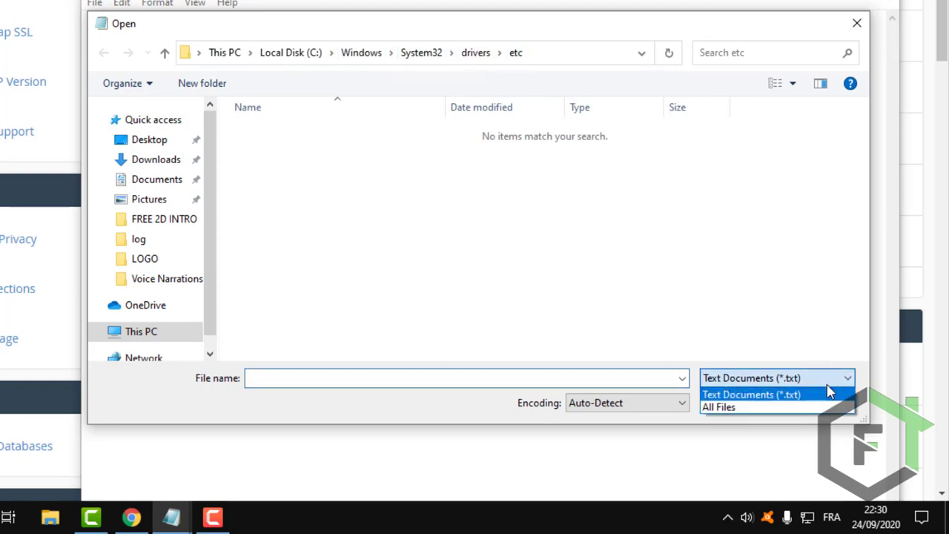
{"action": "left_click", "coordinate": [768, 407]}
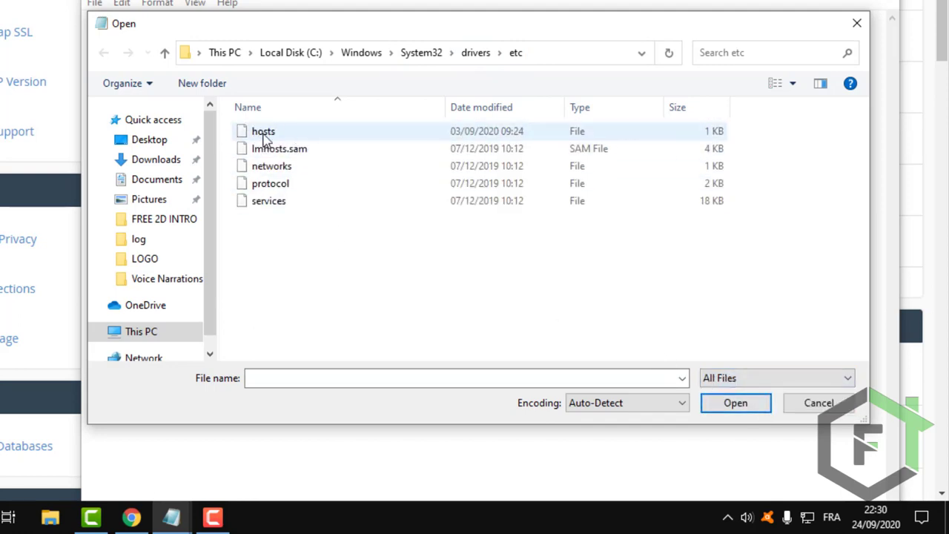
{"action": "double_click", "coordinate": [264, 138]}
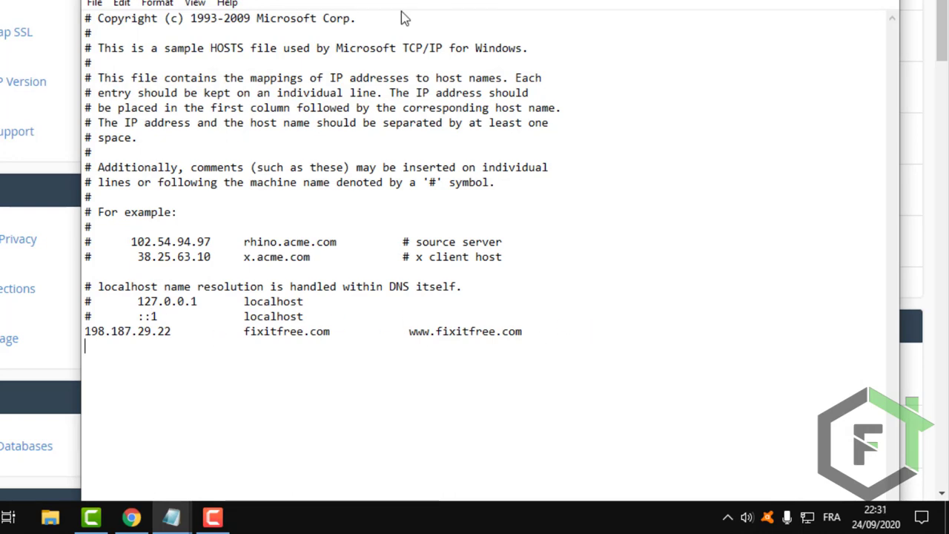
{"action": "left_click_drag", "start_coordinate": [404, 18], "coordinate": [3, 3]}
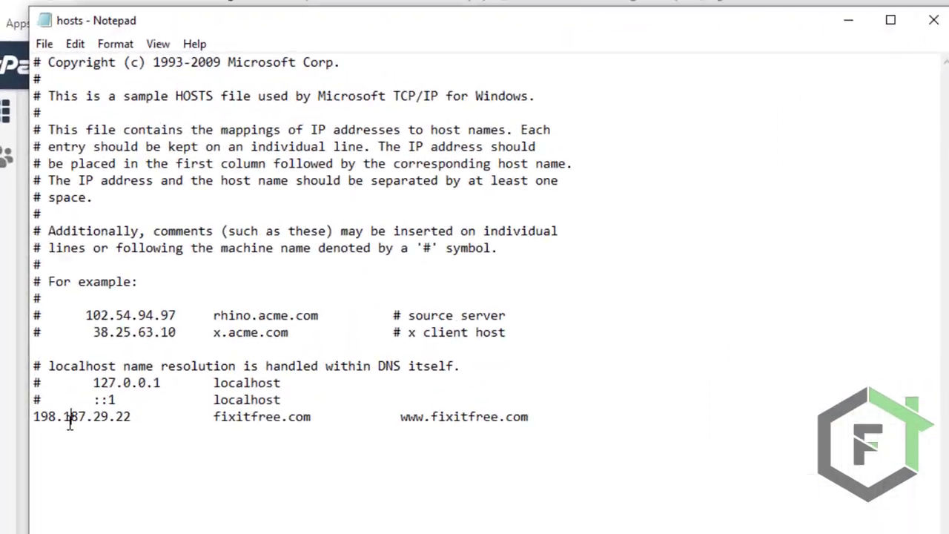
{"action": "double_click", "coordinate": [3, 280]}
{"action": "left_click", "coordinate": [335, 285]}
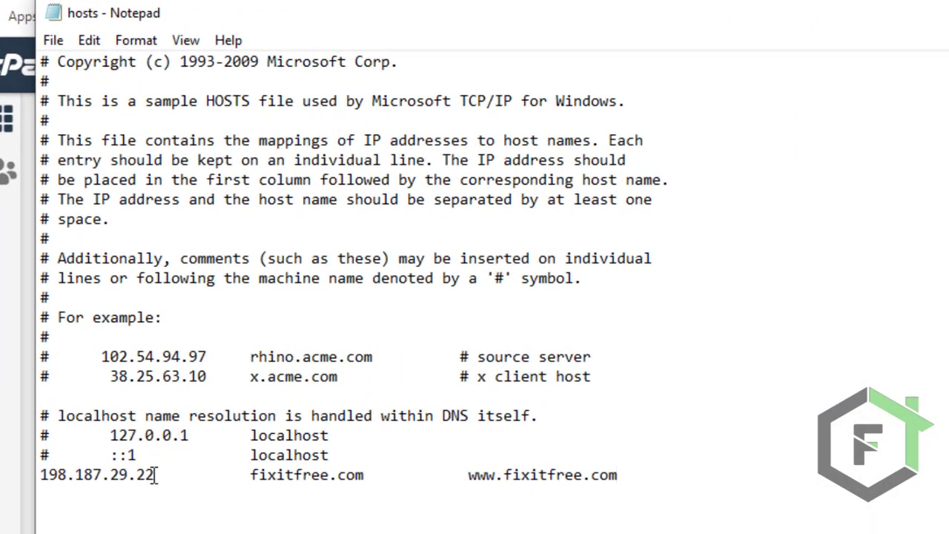
{"action": "left_click_drag", "start_coordinate": [155, 476], "coordinate": [30, 481]}
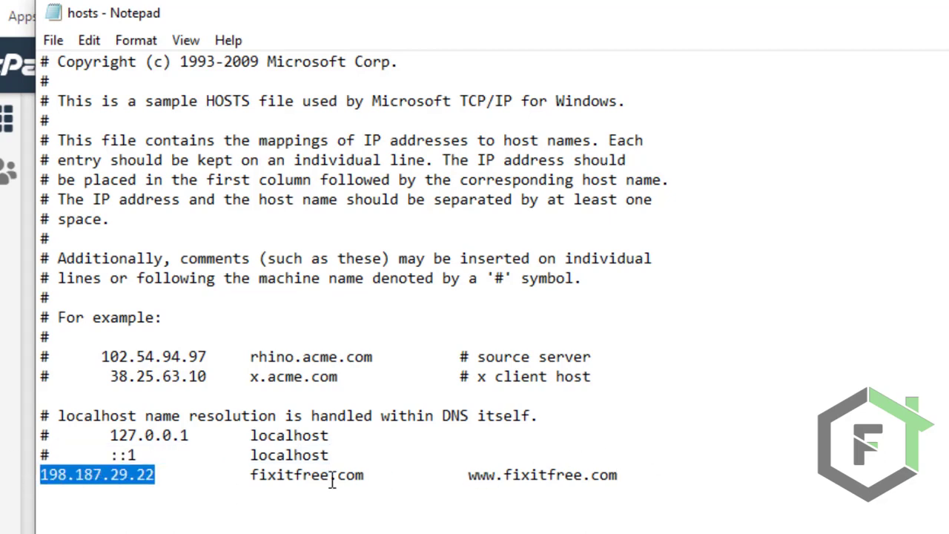
{"action": "left_click_drag", "start_coordinate": [251, 475], "coordinate": [362, 481]}
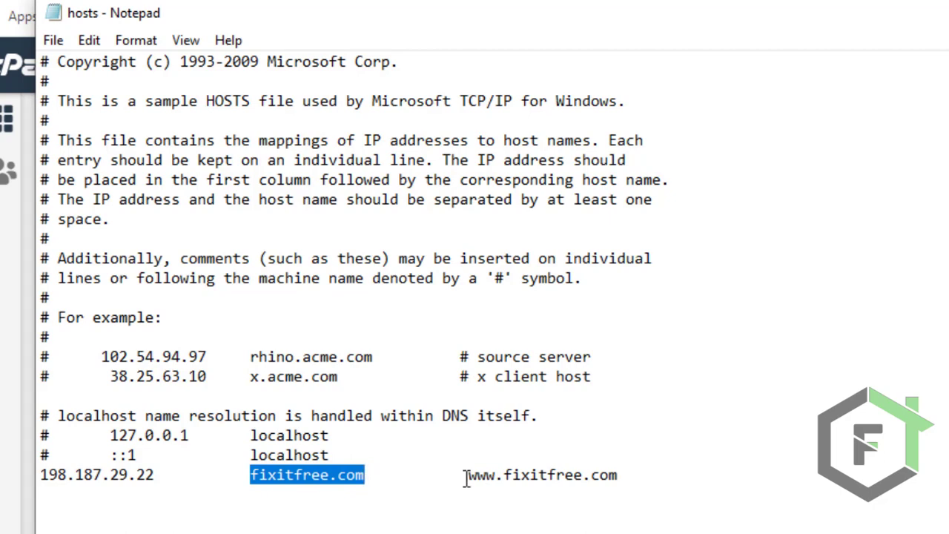
{"action": "left_click_drag", "start_coordinate": [467, 476], "coordinate": [641, 478]}
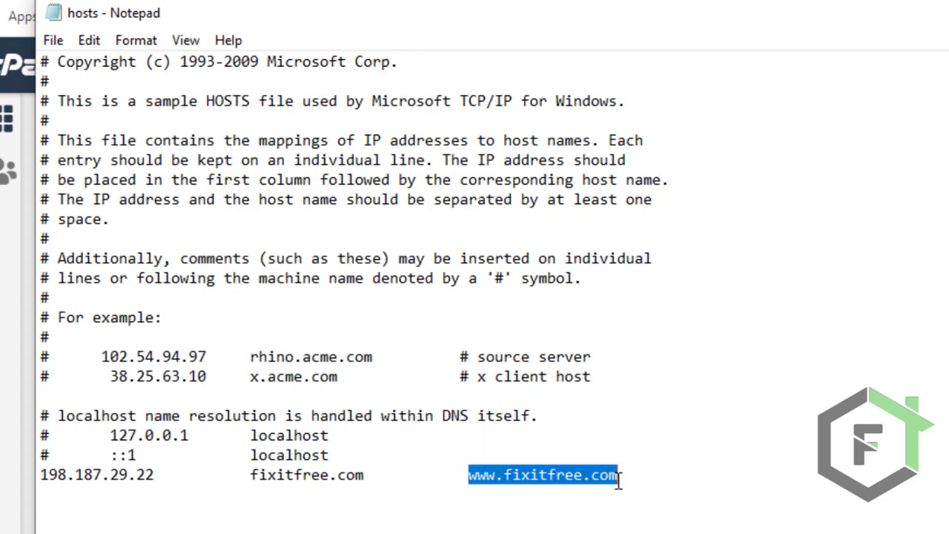
{"action": "left_click_drag", "start_coordinate": [619, 478], "coordinate": [37, 476]}
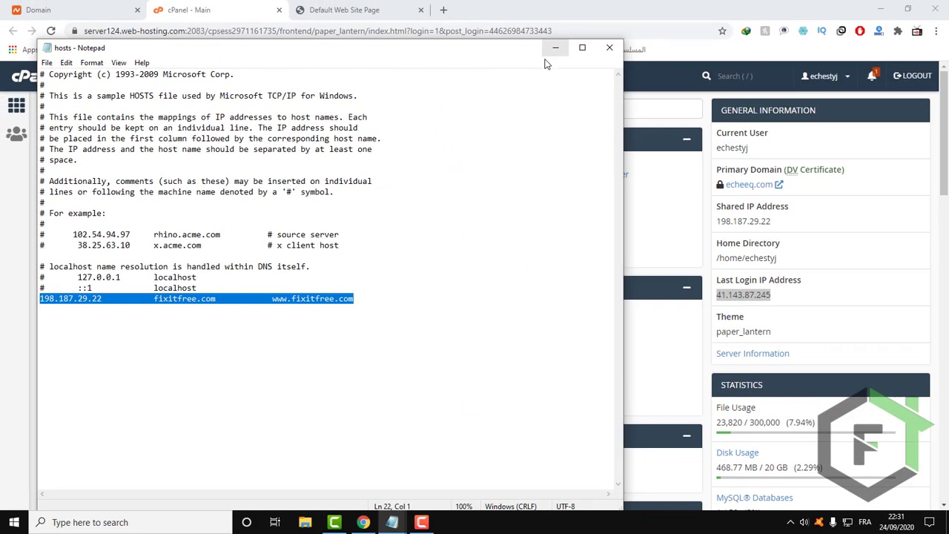
Switch from the hosts file to the notes and highlight the first two tasks, connecting the domain and getting WordPress installed.
{"action": "left_click_drag", "start_coordinate": [478, 53], "coordinate": [584, 50]}
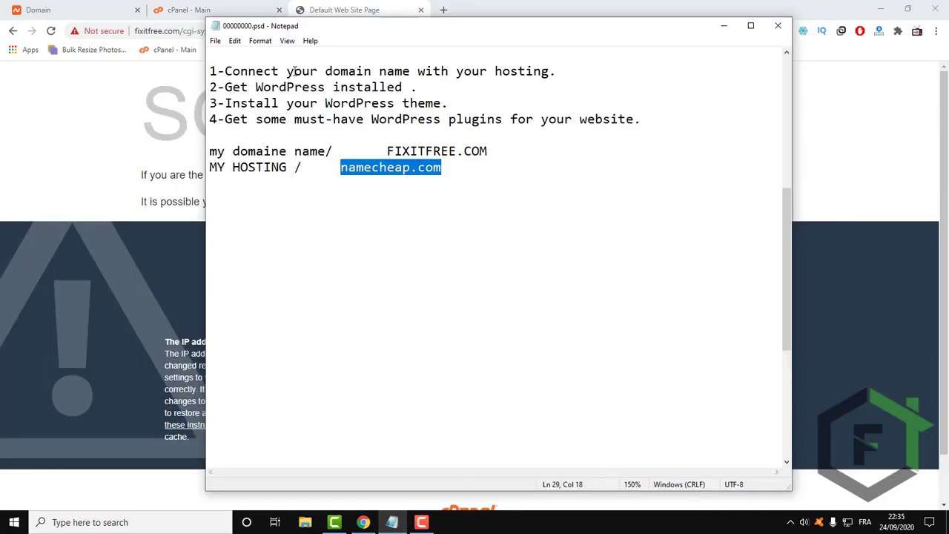
{"action": "left_click_drag", "start_coordinate": [210, 70], "coordinate": [683, 63]}
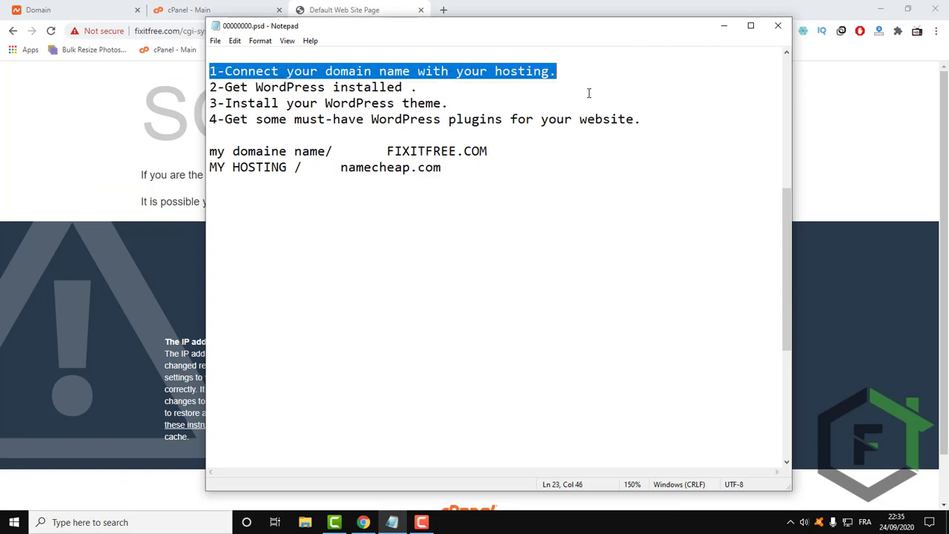
{"action": "left_click_drag", "start_coordinate": [418, 87], "coordinate": [130, 85]}
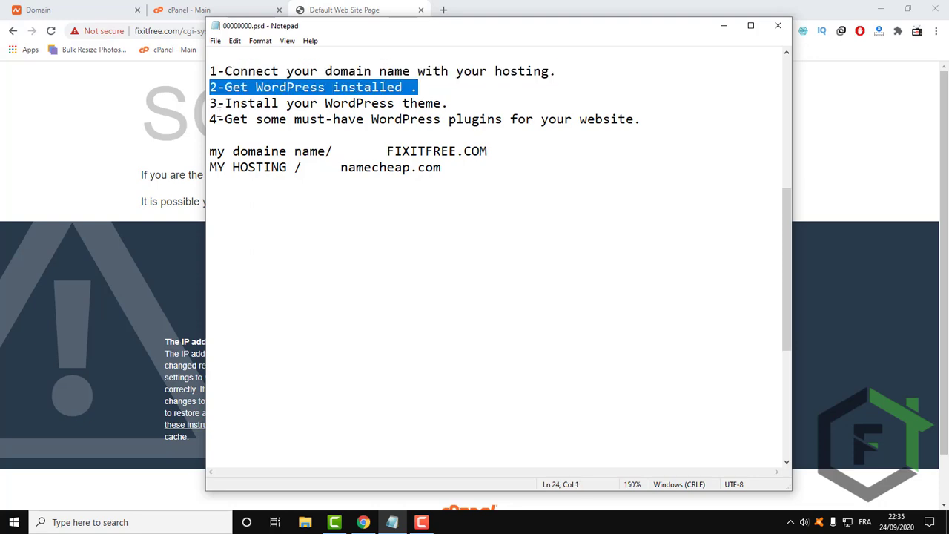
Return to the cPanel main page and open its Domains management page.
{"action": "left_click", "coordinate": [178, 10]}
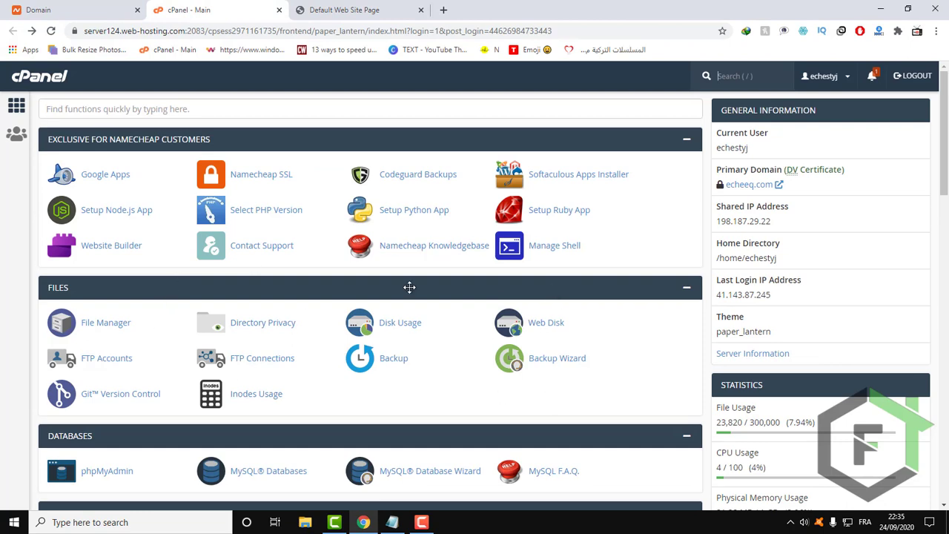
{"action": "scroll", "coordinate": [410, 287], "scroll_direction": "down", "scroll_amount": 1}
{"action": "scroll", "coordinate": [410, 287], "scroll_direction": "down", "scroll_amount": 2}
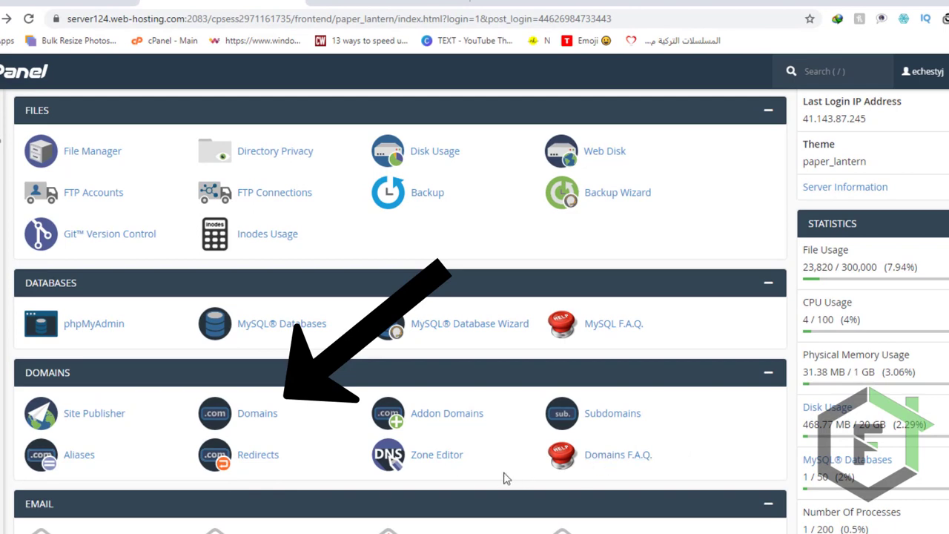
{"action": "left_click", "coordinate": [268, 420]}
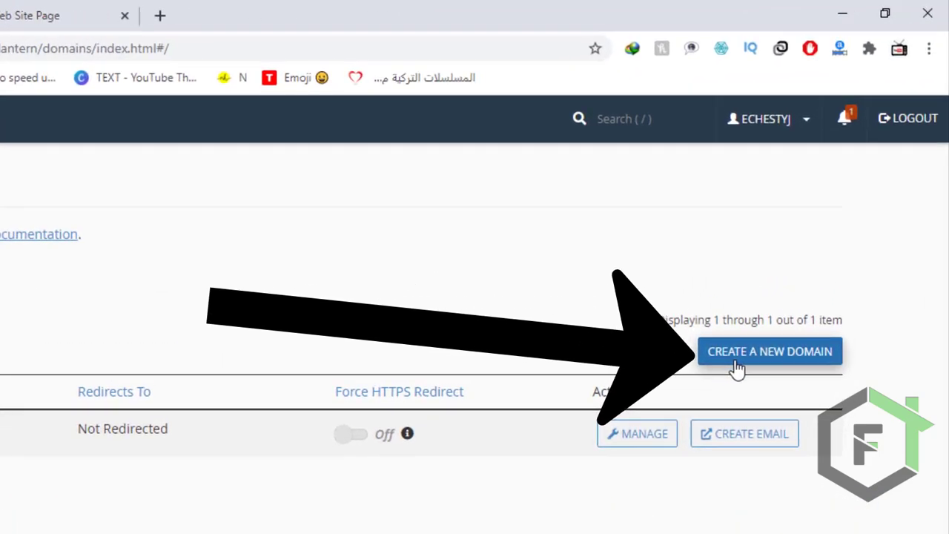
Create the new domain fixitfree.com, sharing its document root with echeeq.com.
{"action": "left_click", "coordinate": [795, 286]}
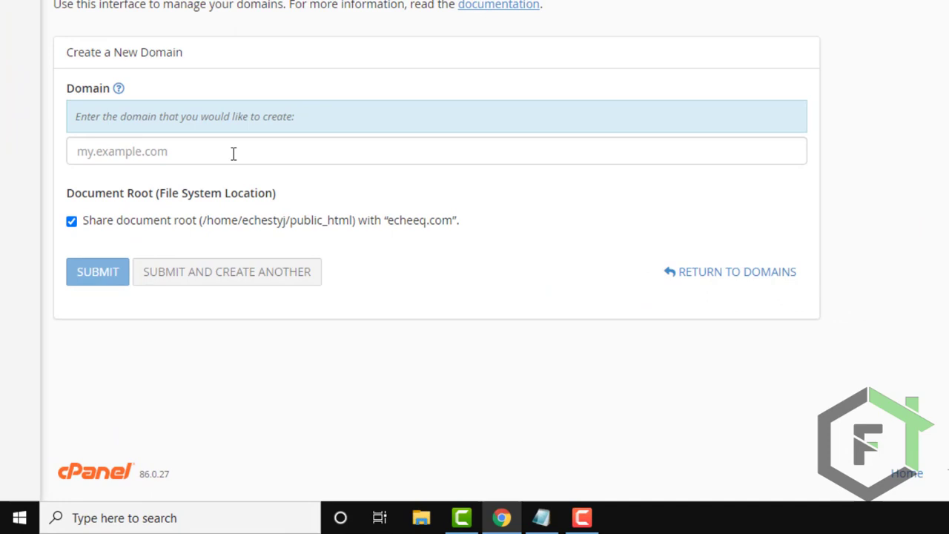
{"action": "left_click", "coordinate": [233, 151]}
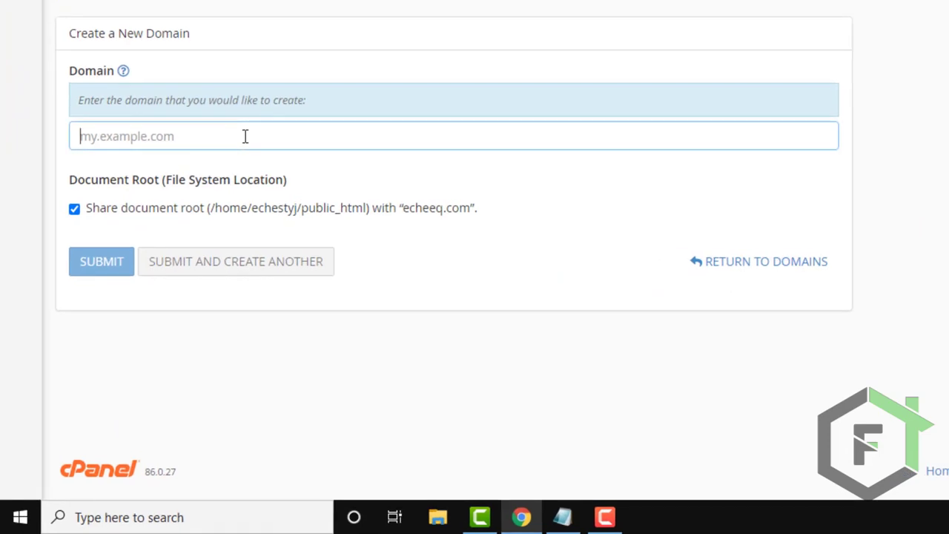
{"action": "type", "text": "fixitf"}
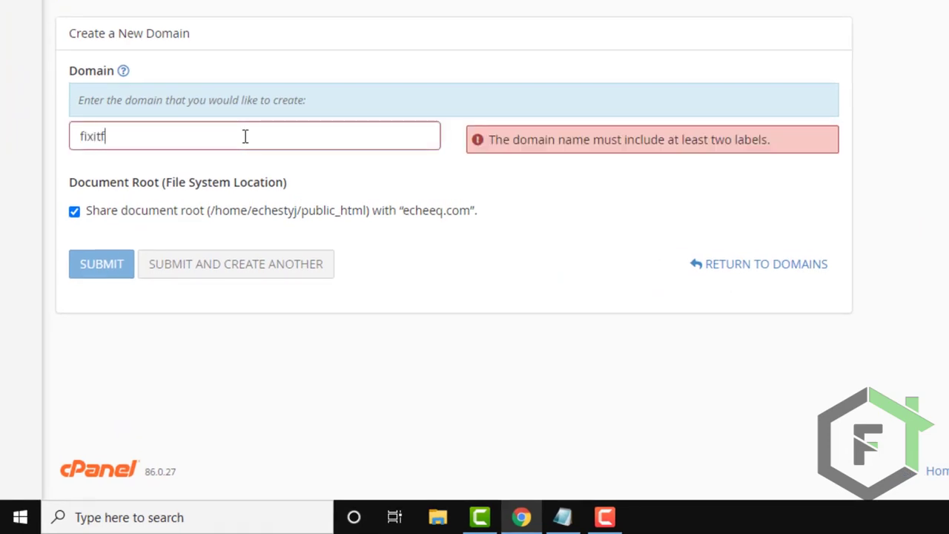
{"action": "type", "text": "ree.com"}
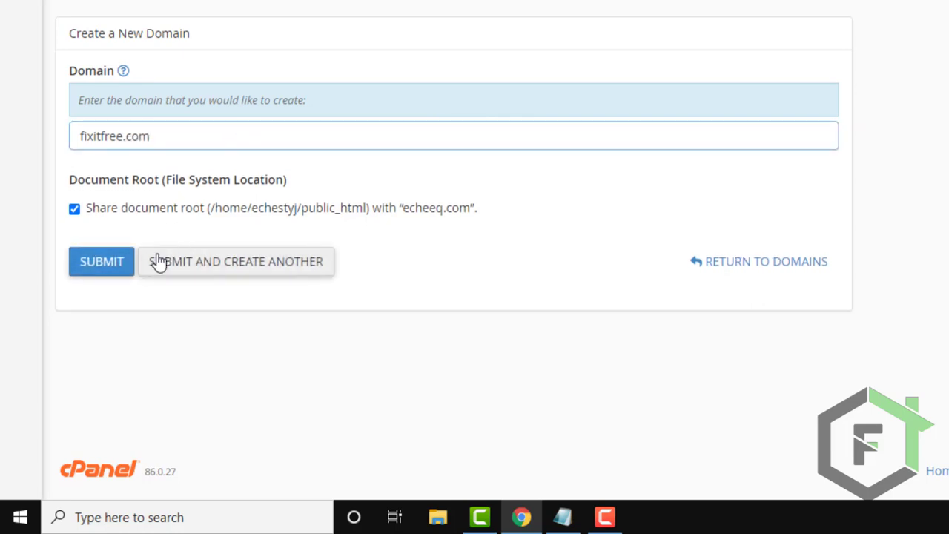
{"action": "left_click", "coordinate": [97, 271]}
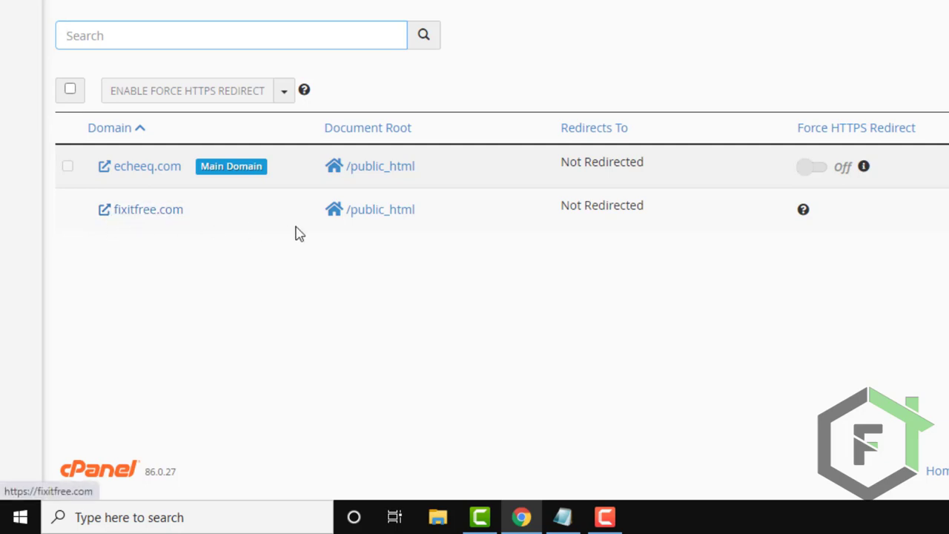
Open fixitfree.com from the domain list in a new browser tab and check the page it serves.
{"action": "right_click", "coordinate": [149, 213]}
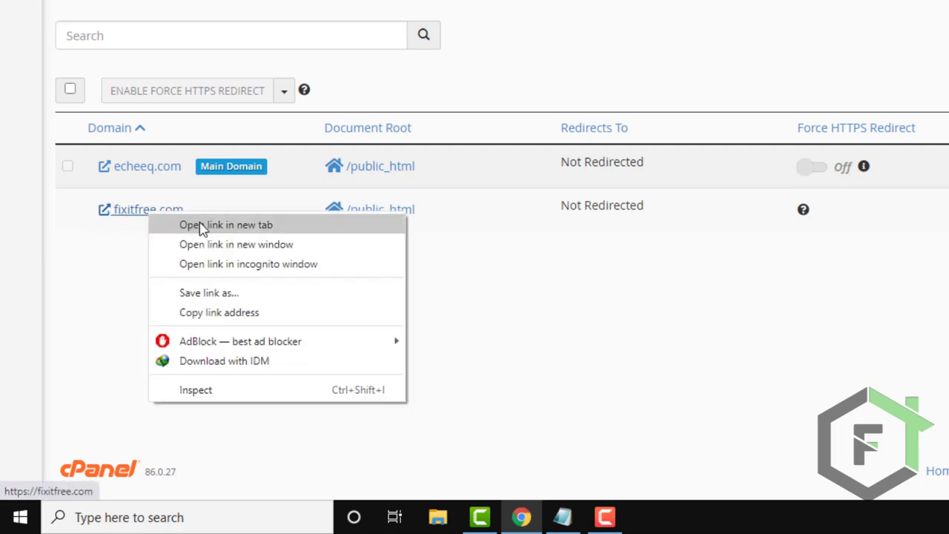
{"action": "left_click", "coordinate": [201, 226]}
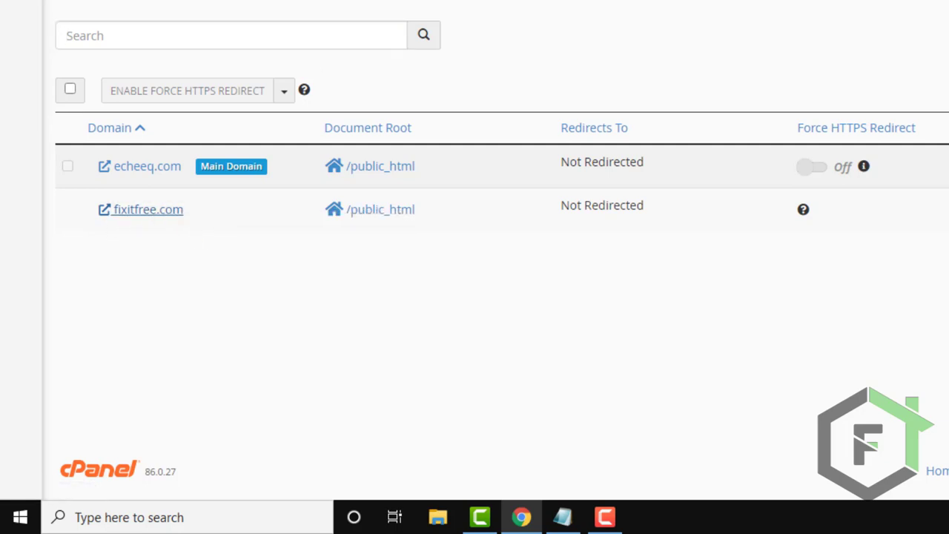
{"action": "key", "text": "ctrl+Tab"}
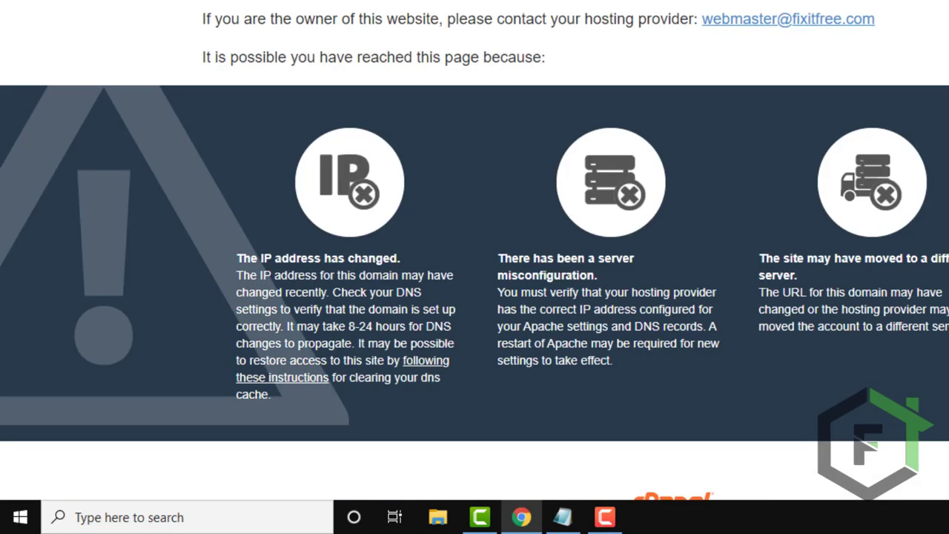
Return to the cPanel main page and open the WordPress installation form from the Softaculous Apps Installer.
{"action": "left_click", "coordinate": [422, 11]}
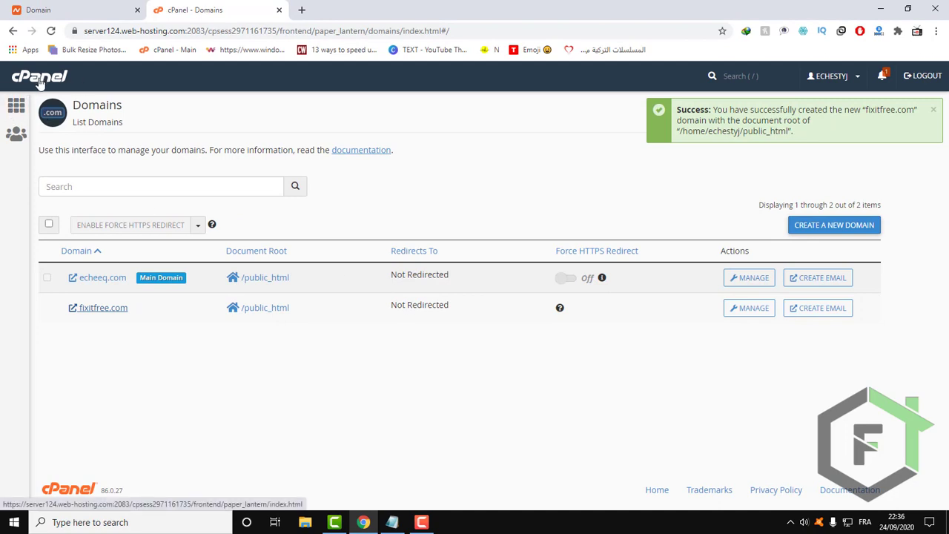
{"action": "left_click", "coordinate": [40, 83]}
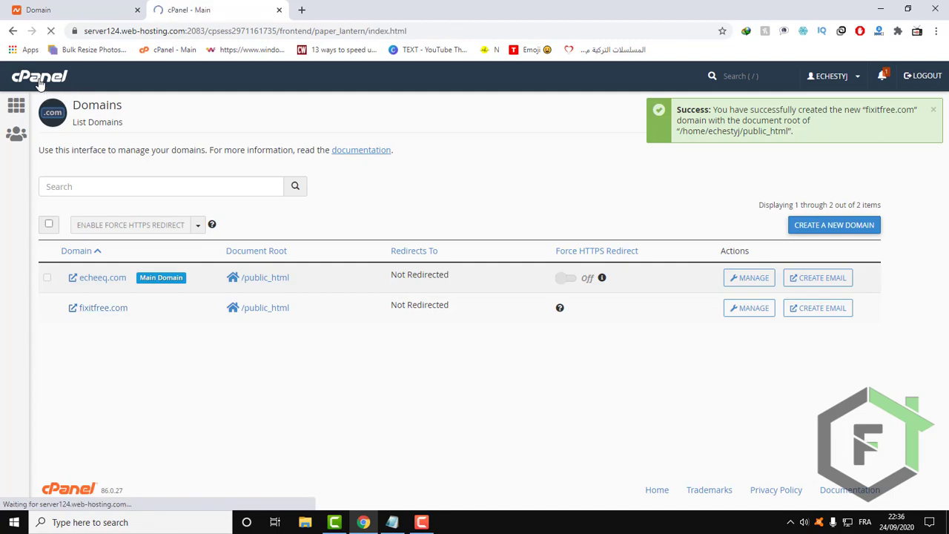
{"action": "scroll", "coordinate": [131, 195], "scroll_direction": "down", "scroll_amount": 7}
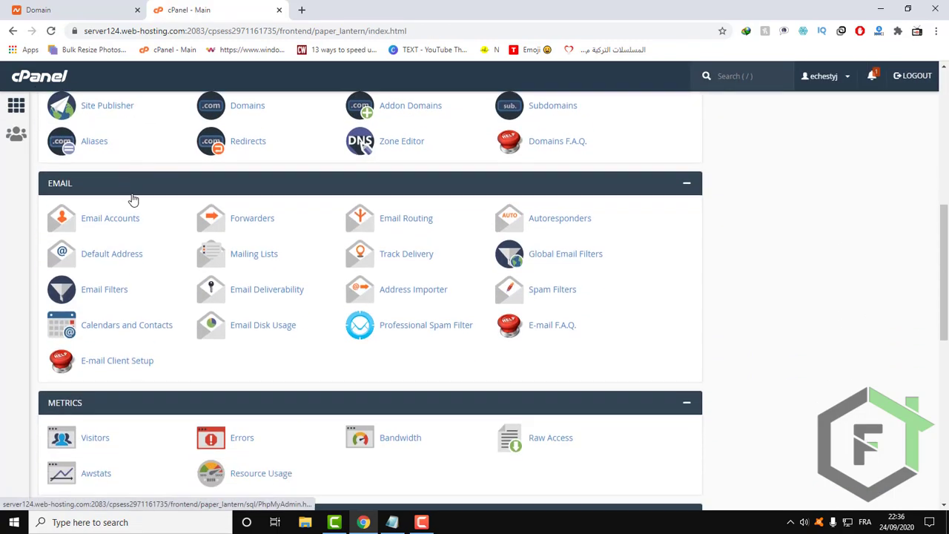
{"action": "scroll", "coordinate": [132, 199], "scroll_direction": "down", "scroll_amount": 10}
{"action": "scroll", "coordinate": [117, 225], "scroll_direction": "up", "scroll_amount": 1}
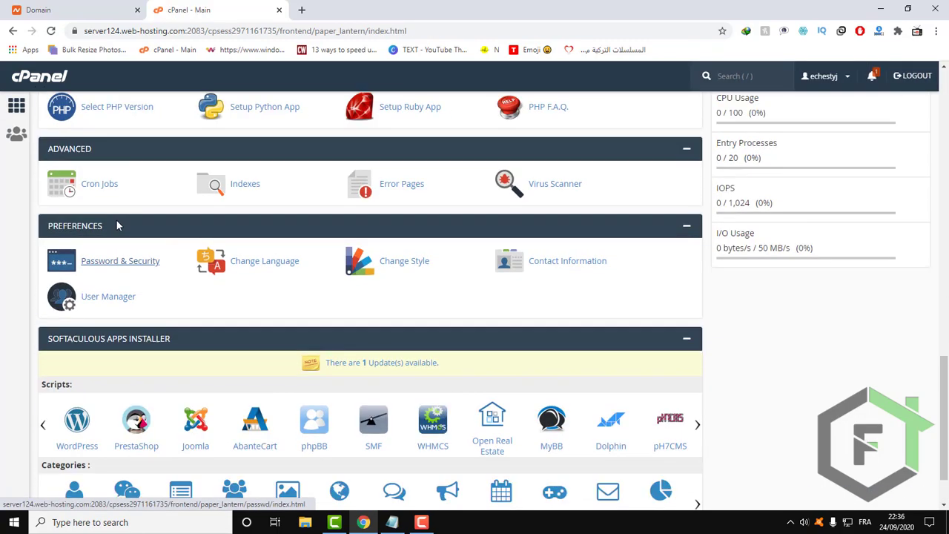
{"action": "scroll", "coordinate": [116, 225], "scroll_direction": "down", "scroll_amount": 1}
{"action": "left_click", "coordinate": [68, 376]}
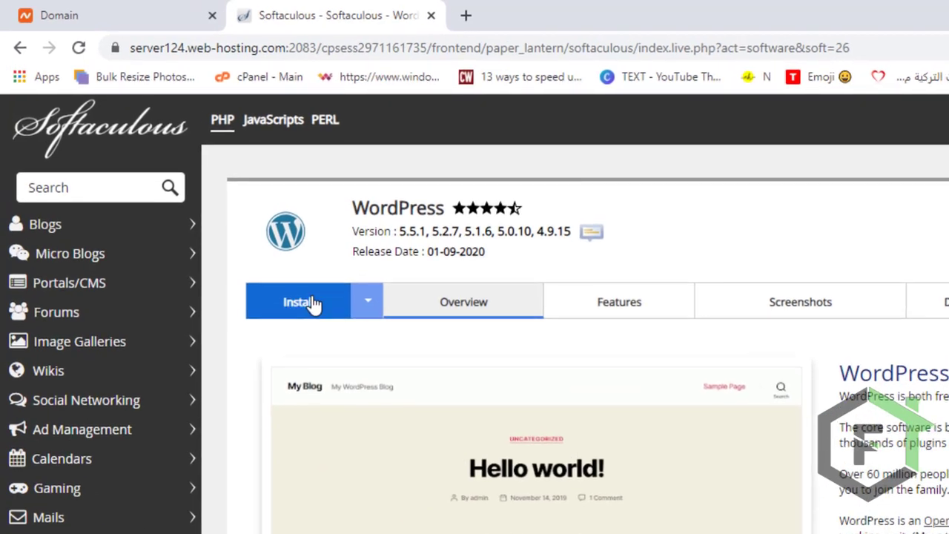
{"action": "left_click", "coordinate": [312, 302]}
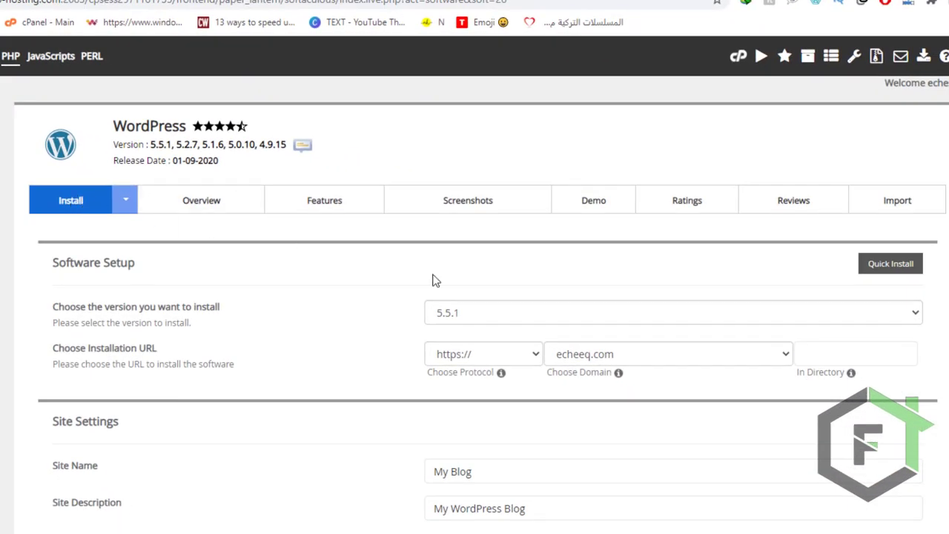
{"action": "left_click", "coordinate": [489, 315]}
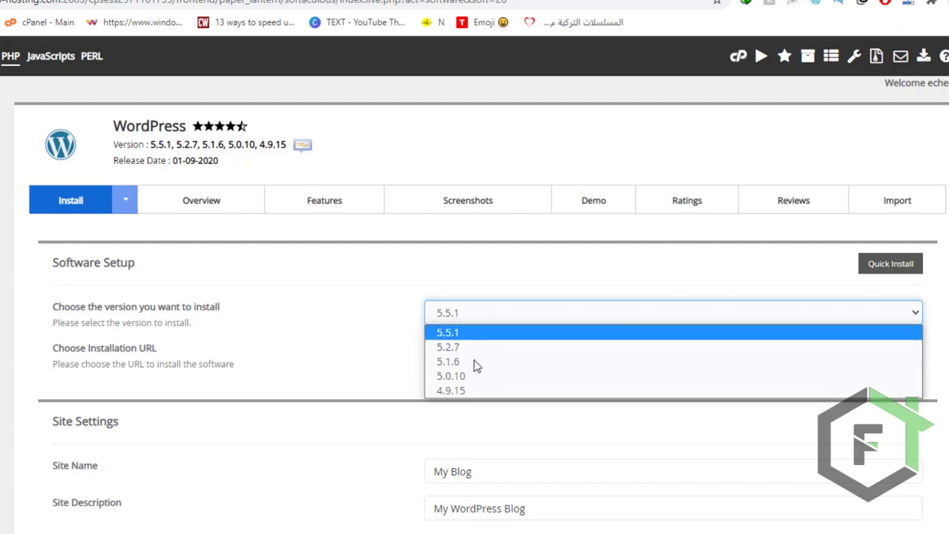
{"action": "left_click", "coordinate": [406, 363]}
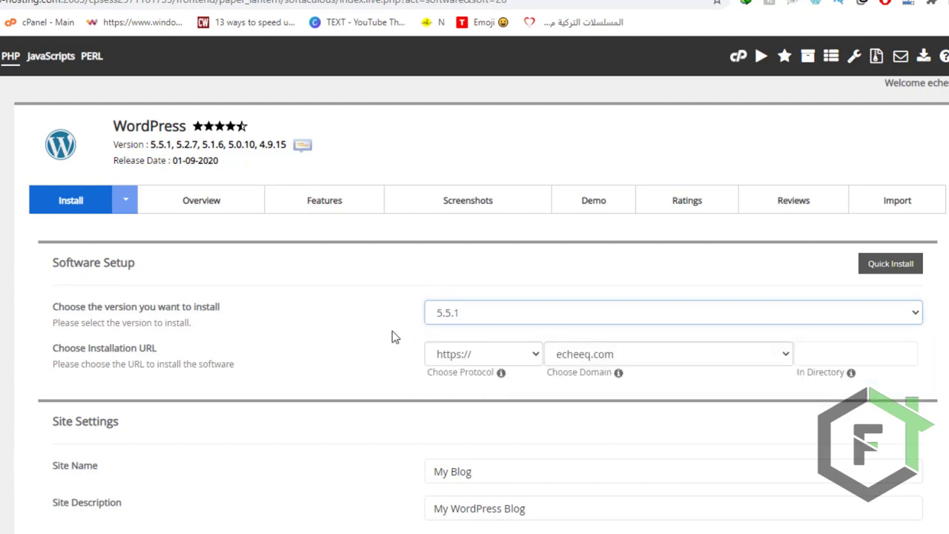
{"action": "left_click", "coordinate": [499, 355]}
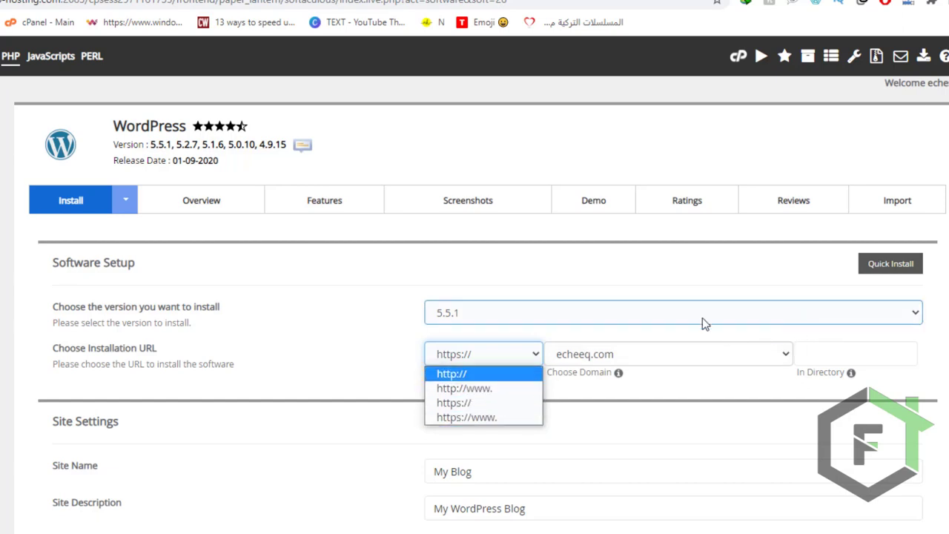
{"action": "left_click", "coordinate": [571, 279]}
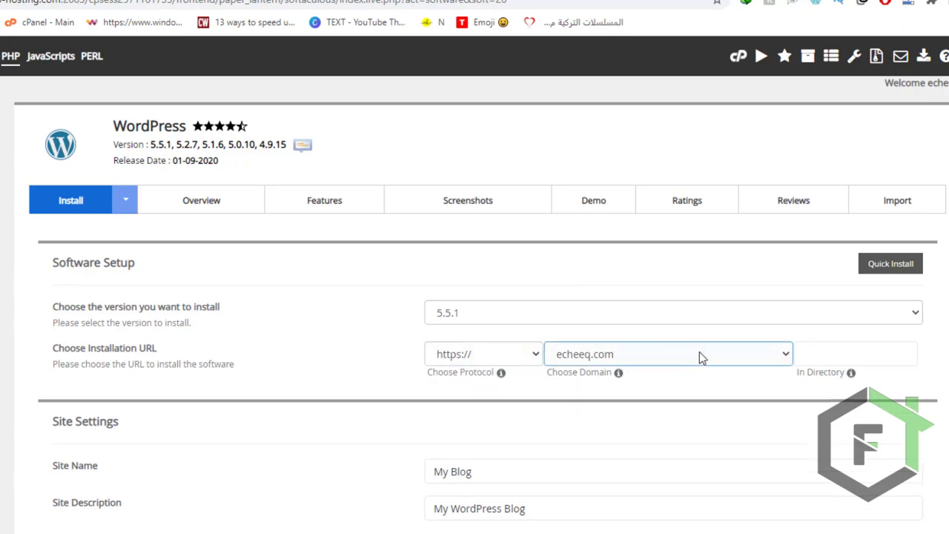
{"action": "left_click", "coordinate": [741, 353]}
{"action": "left_click", "coordinate": [584, 388]}
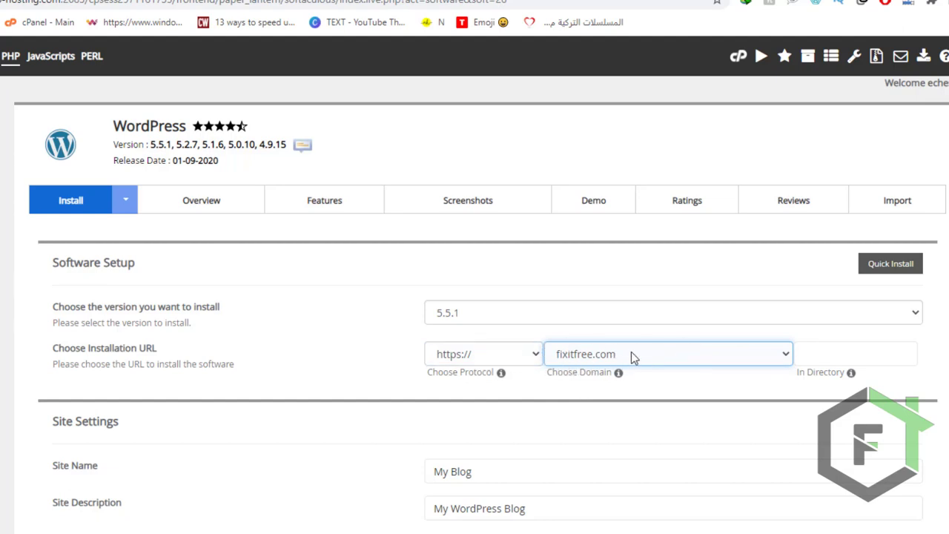
{"action": "left_click", "coordinate": [848, 354]}
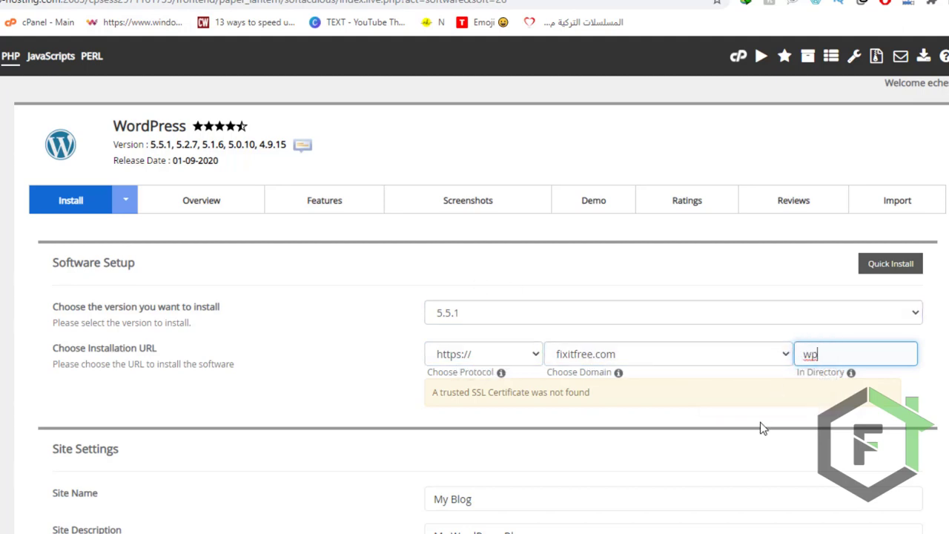
{"action": "scroll", "coordinate": [621, 354], "scroll_direction": "down", "scroll_amount": 2}
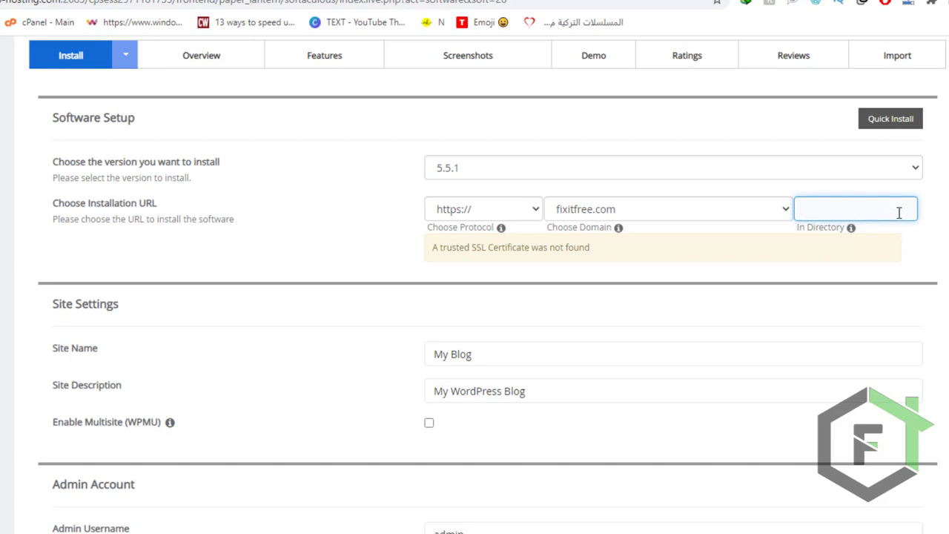
{"action": "left_click", "coordinate": [314, 311]}
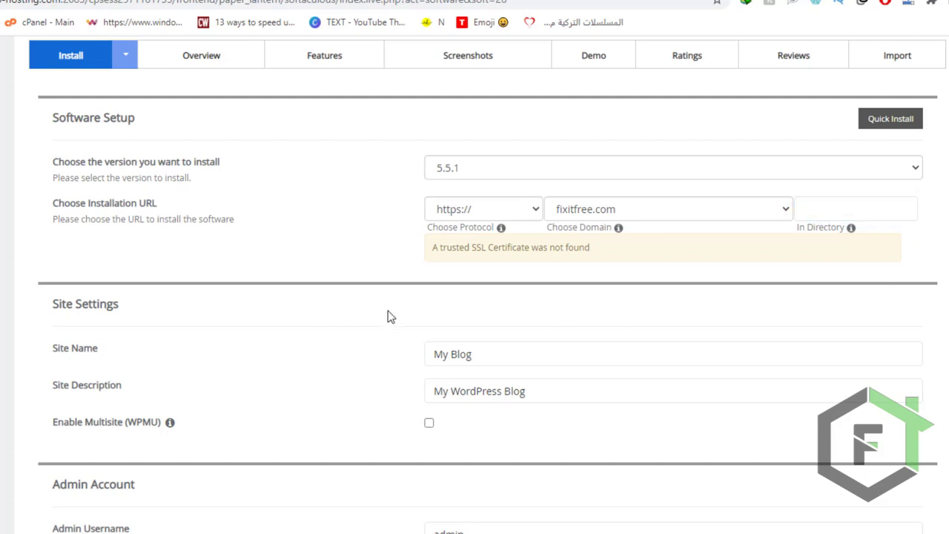
Keep the default site name and description, and set the admin username to FIXITFREE.
{"action": "scroll", "coordinate": [267, 401], "scroll_direction": "down", "scroll_amount": 2}
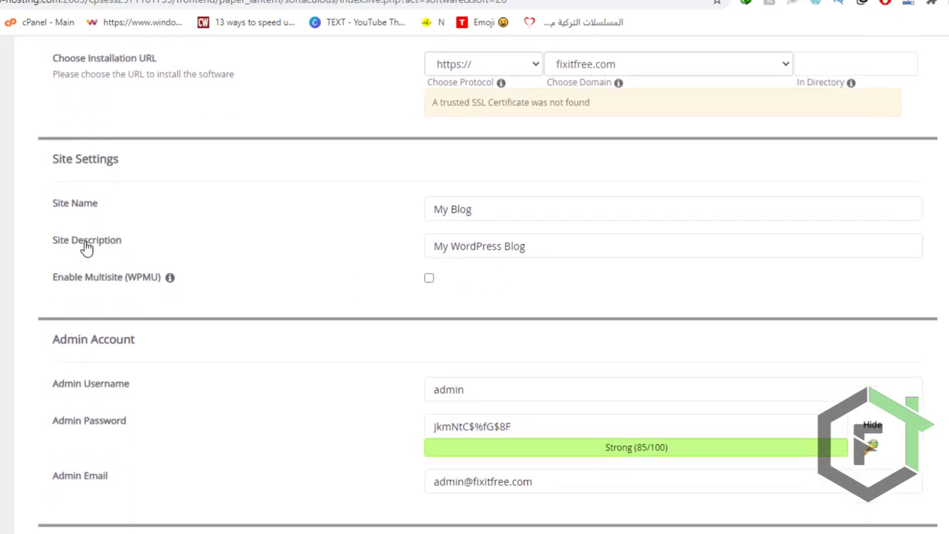
{"action": "left_click", "coordinate": [670, 257]}
{"action": "scroll", "coordinate": [504, 457], "scroll_direction": "down", "scroll_amount": 1}
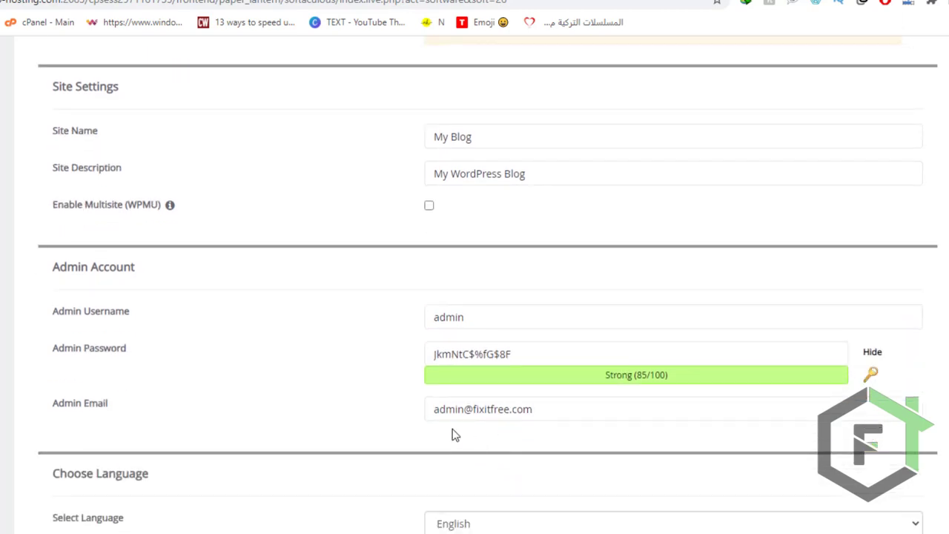
{"action": "left_click", "coordinate": [117, 317]}
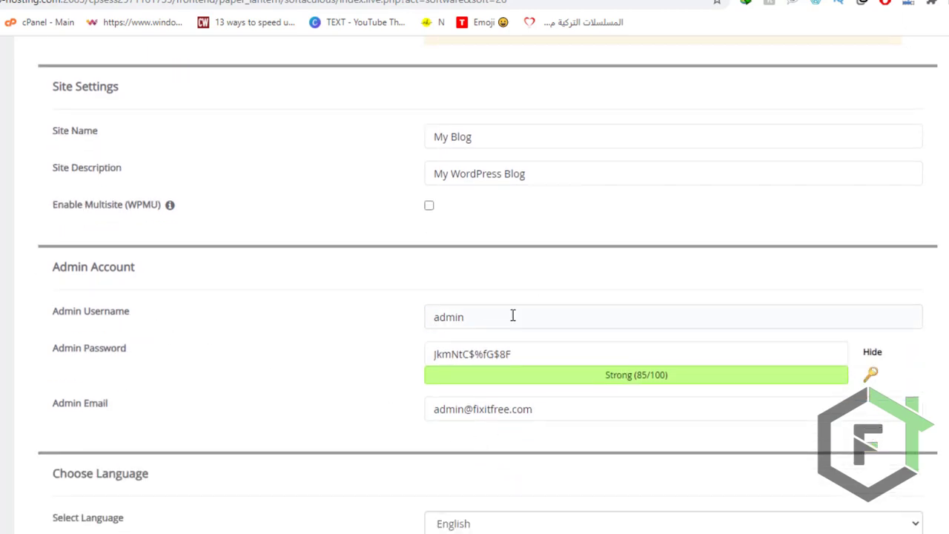
{"action": "left_click_drag", "start_coordinate": [512, 316], "coordinate": [127, 321]}
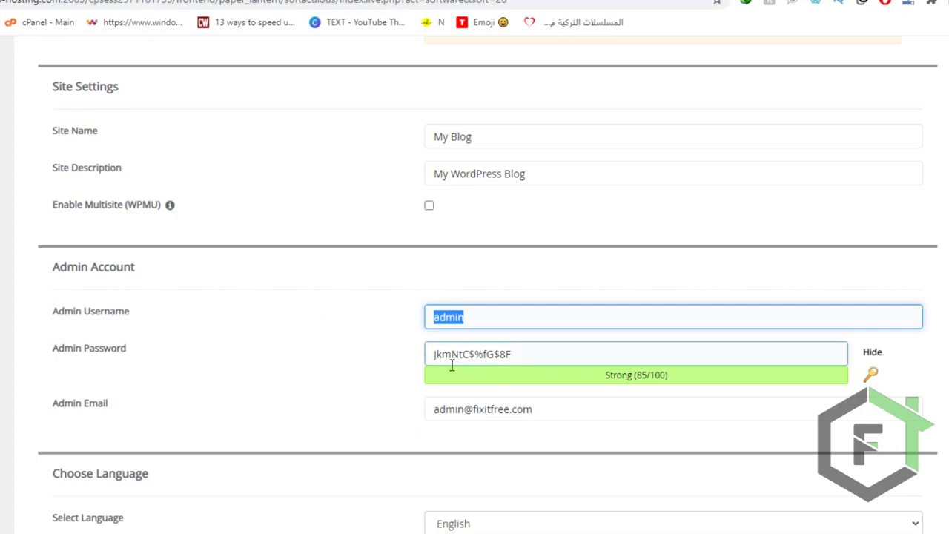
{"action": "type", "text": "FIXITFREE"}
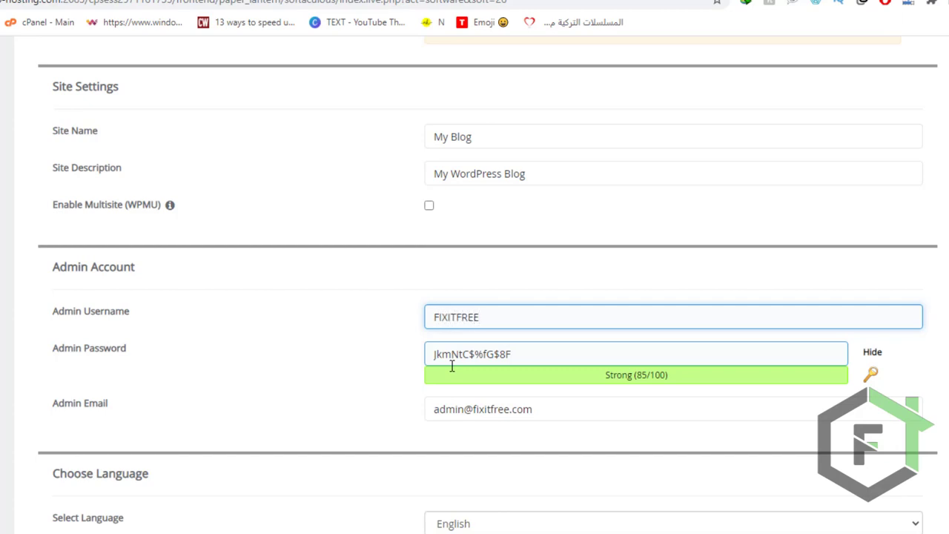
Generate a random admin password and replace the default admin email with the administrator's own email address.
{"action": "left_click_drag", "start_coordinate": [523, 354], "coordinate": [299, 349]}
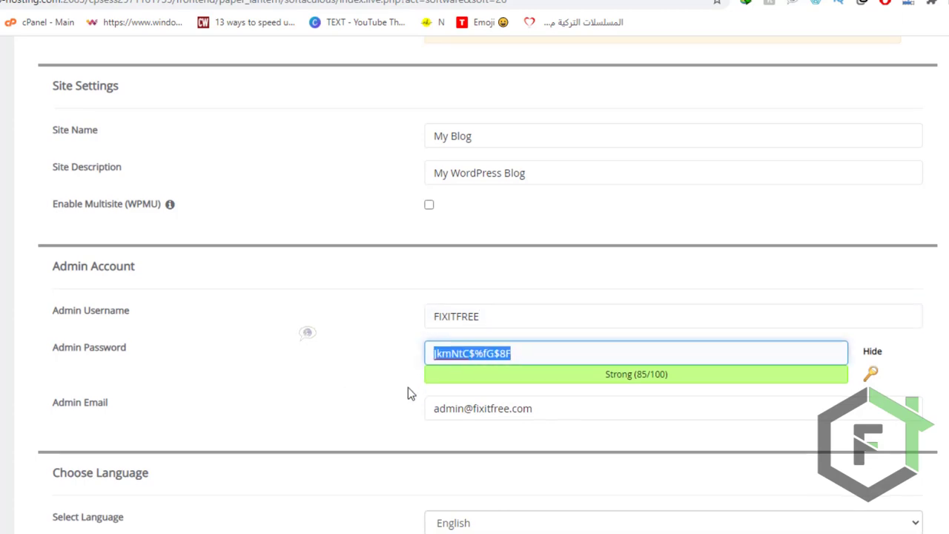
{"action": "scroll", "coordinate": [407, 387], "scroll_direction": "down", "scroll_amount": 4}
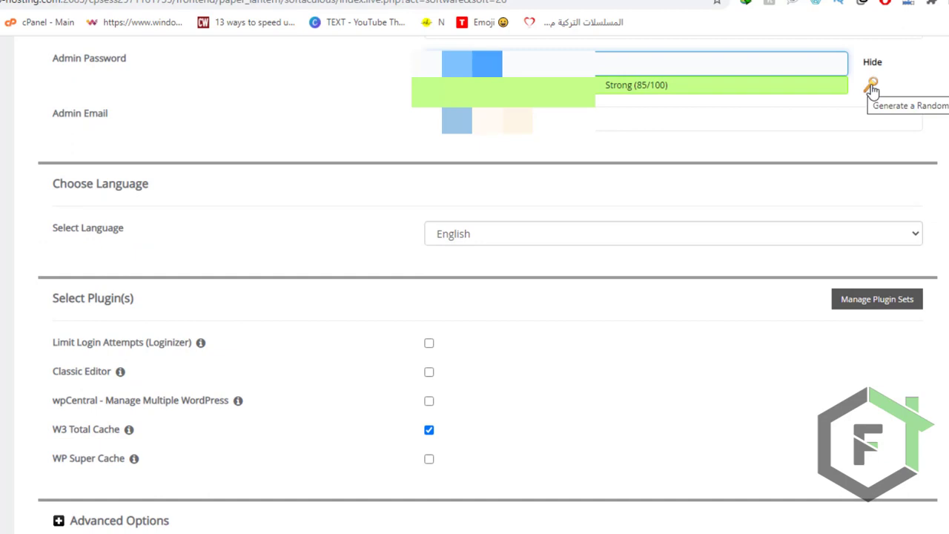
{"action": "scroll", "coordinate": [566, 158], "scroll_direction": "up", "scroll_amount": 1}
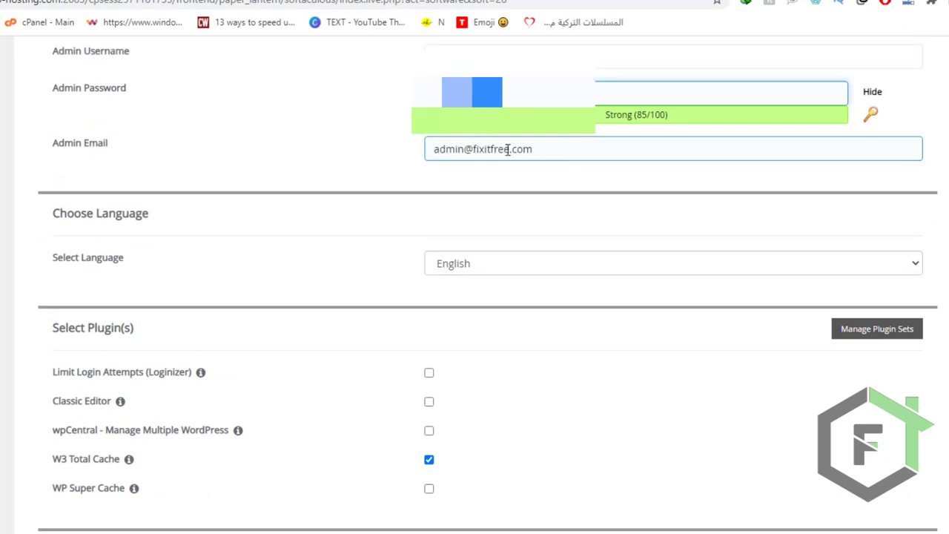
{"action": "left_click_drag", "start_coordinate": [435, 150], "coordinate": [585, 147]}
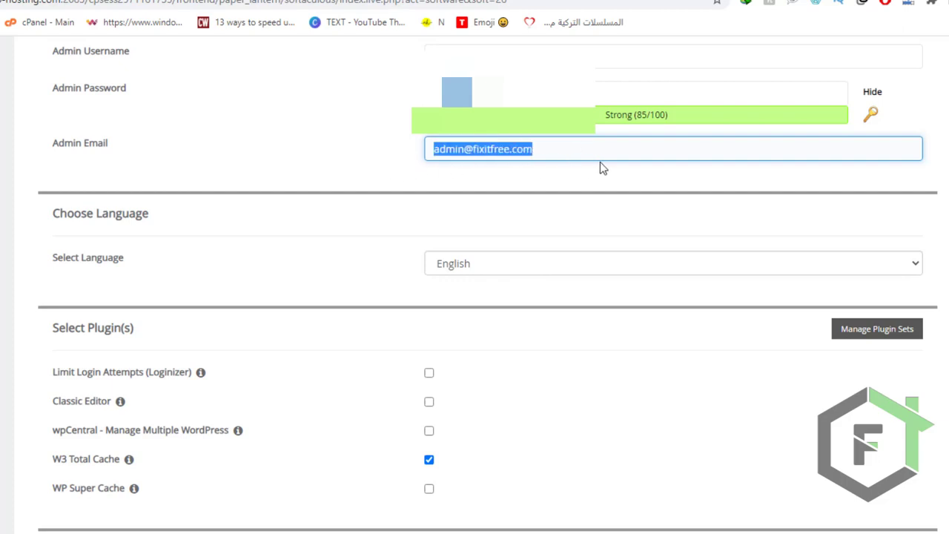
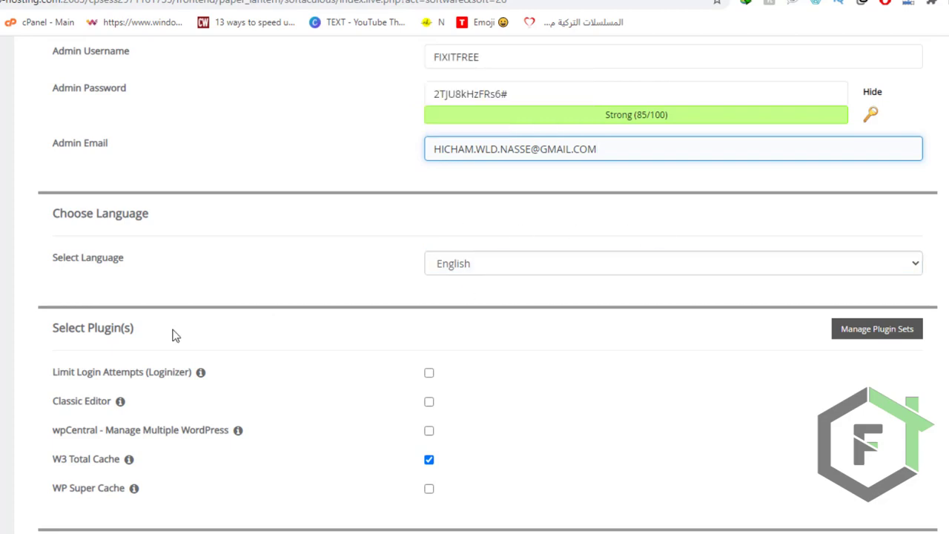
Choose the WP Super Cache plugin instead of W3 Total Cache and review the advanced installation options.
{"action": "mouse_move", "coordinate": [118, 402]}
{"action": "left_click", "coordinate": [429, 491]}
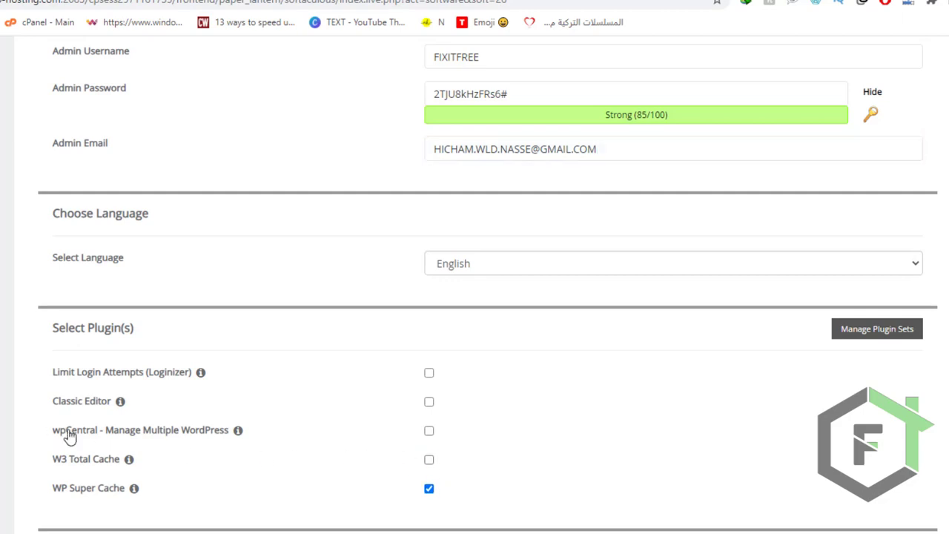
{"action": "scroll", "coordinate": [297, 450], "scroll_direction": "down", "scroll_amount": 6}
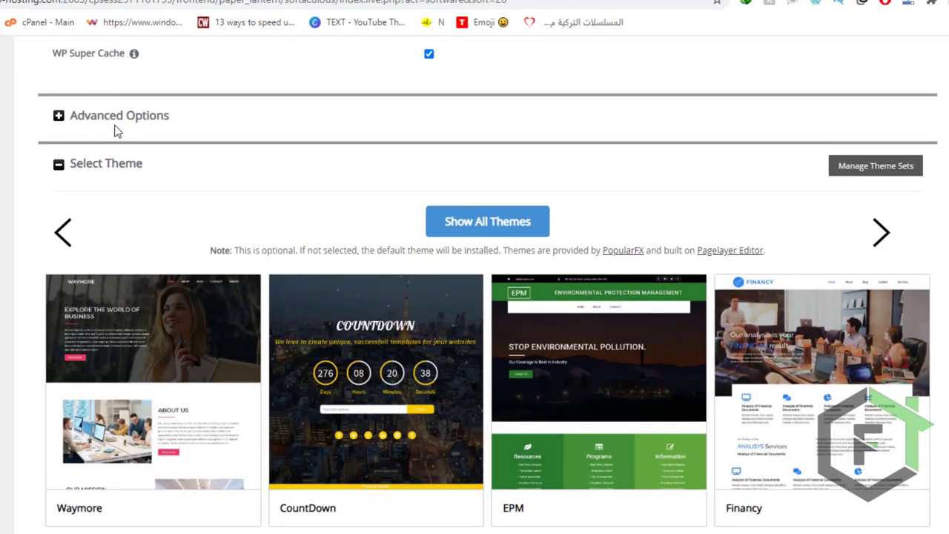
{"action": "left_click", "coordinate": [59, 119]}
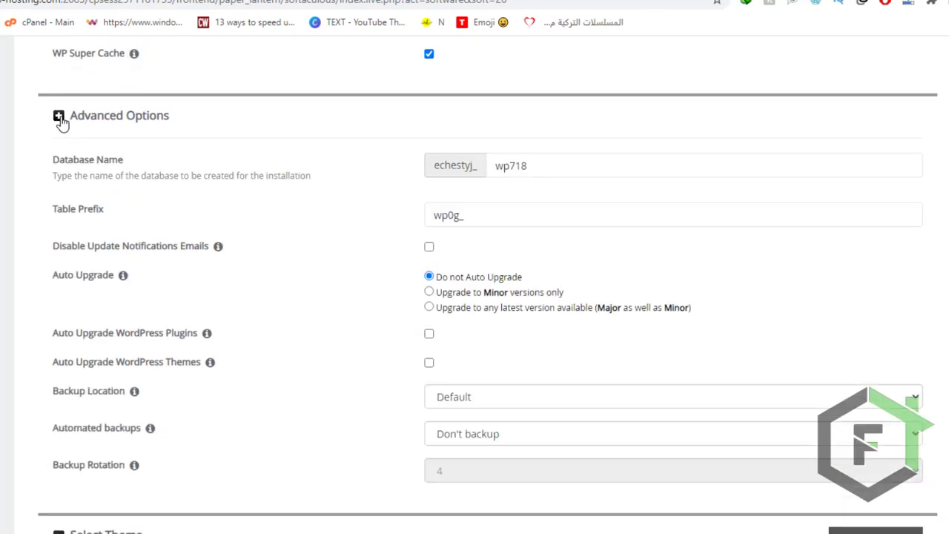
{"action": "left_click", "coordinate": [59, 118]}
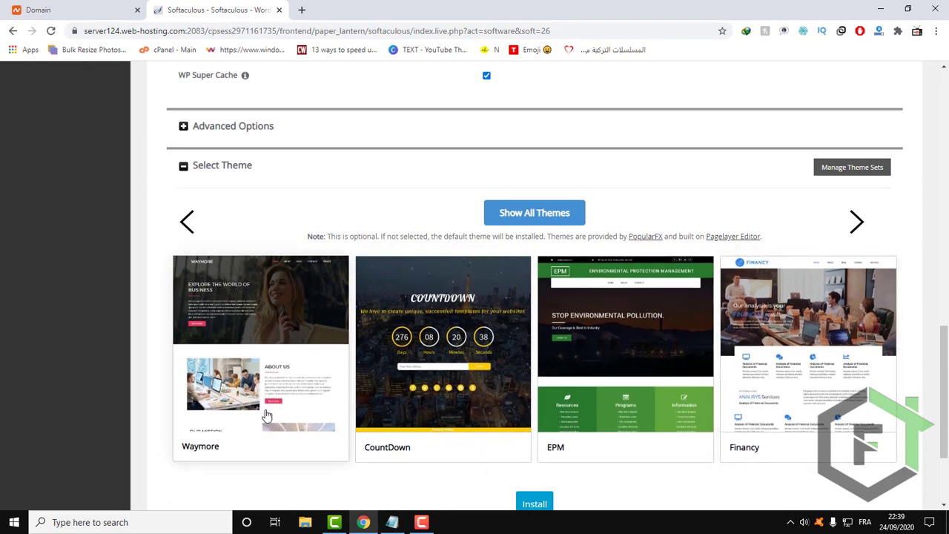
Select the Waymore theme for the WordPress installation.
{"action": "scroll", "coordinate": [634, 339], "scroll_direction": "down", "scroll_amount": 1}
{"action": "scroll", "coordinate": [724, 286], "scroll_direction": "down", "scroll_amount": 1}
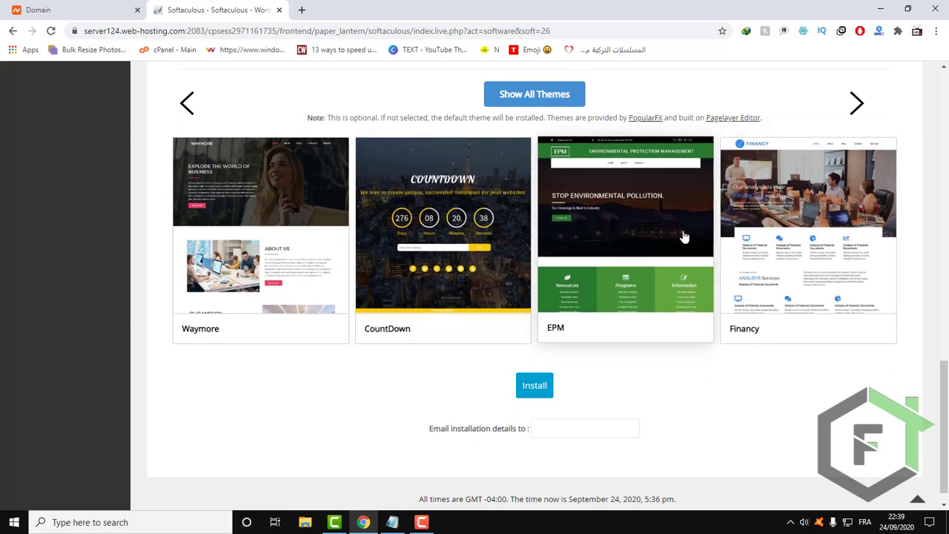
{"action": "left_click", "coordinate": [266, 197]}
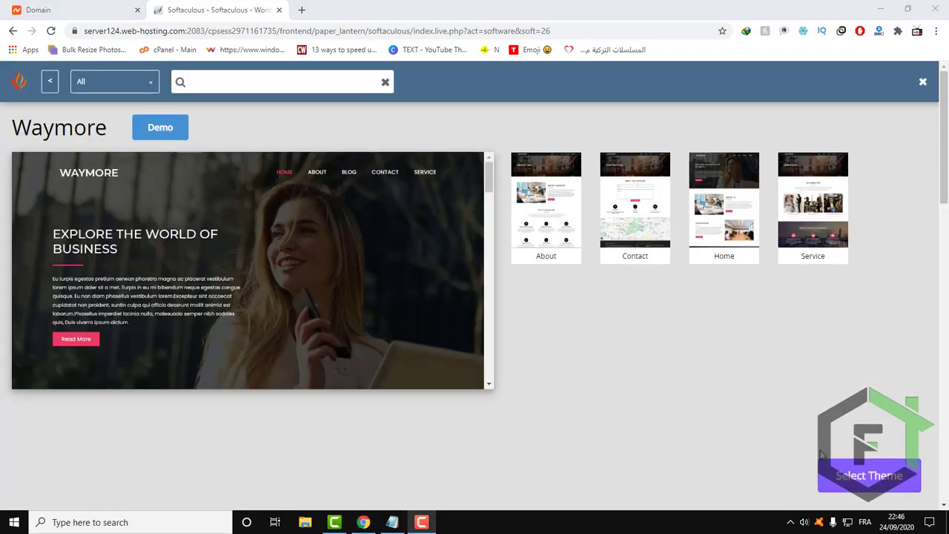
{"action": "left_click", "coordinate": [869, 476]}
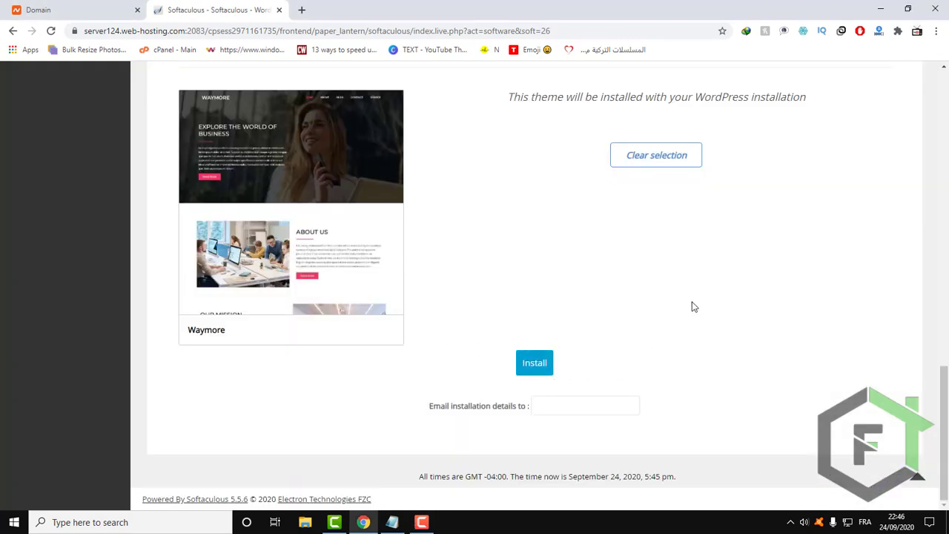
Leave the email for installation details blank and install WordPress with the chosen settings.
{"action": "scroll", "coordinate": [694, 306], "scroll_direction": "up", "scroll_amount": 3}
{"action": "scroll", "coordinate": [689, 310], "scroll_direction": "down", "scroll_amount": 3}
{"action": "scroll", "coordinate": [689, 309], "scroll_direction": "up", "scroll_amount": 2}
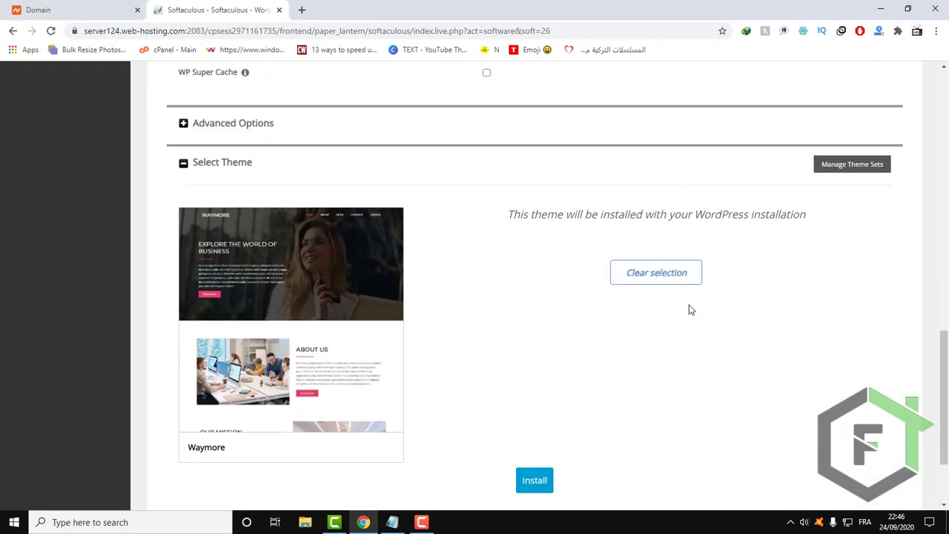
{"action": "scroll", "coordinate": [593, 439], "scroll_direction": "down", "scroll_amount": 2}
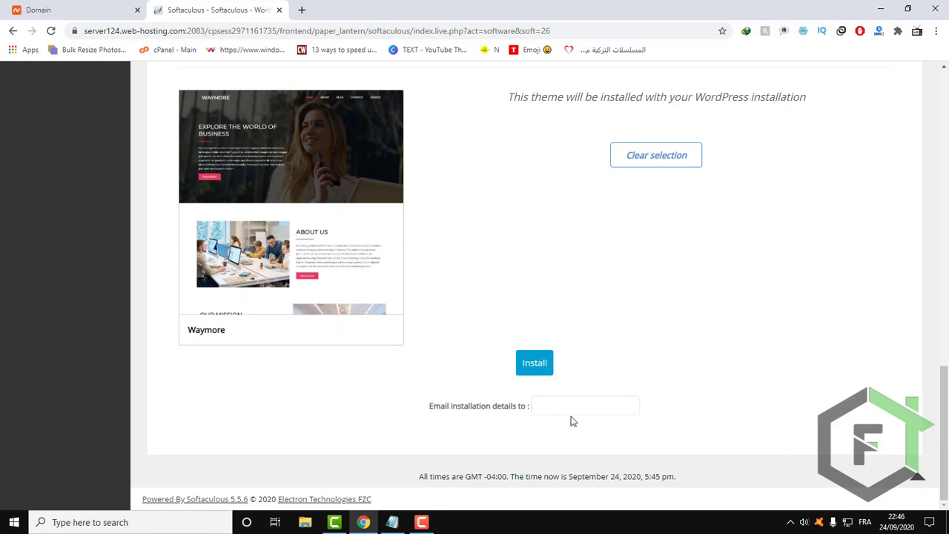
{"action": "left_click", "coordinate": [595, 410]}
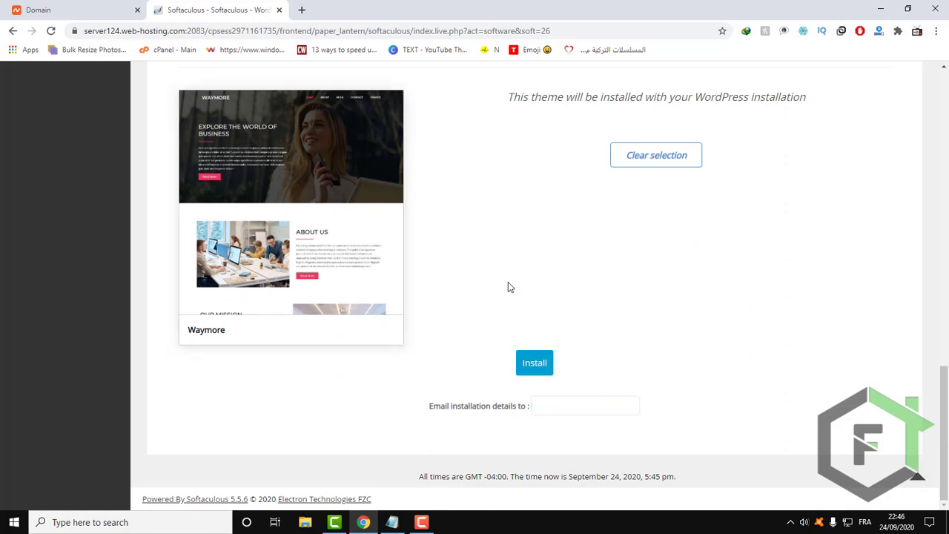
{"action": "left_click", "coordinate": [535, 363]}
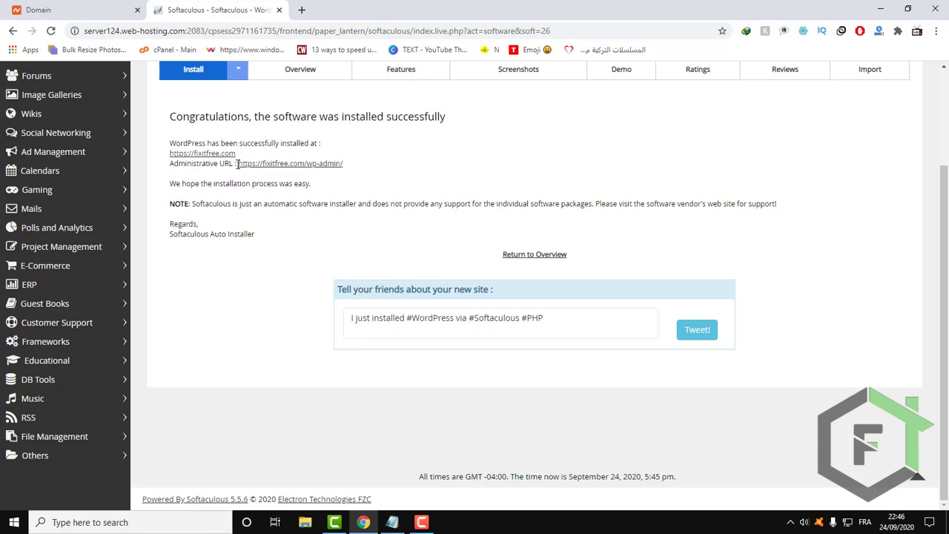
Switch to the Notepad checklist, highlight the line "3-Install your WordPress theme." and return to the browser.
{"action": "left_click_drag", "start_coordinate": [237, 164], "coordinate": [369, 172]}
{"action": "left_click_drag", "start_coordinate": [311, 183], "coordinate": [345, 159]}
{"action": "left_click", "coordinate": [393, 523]}
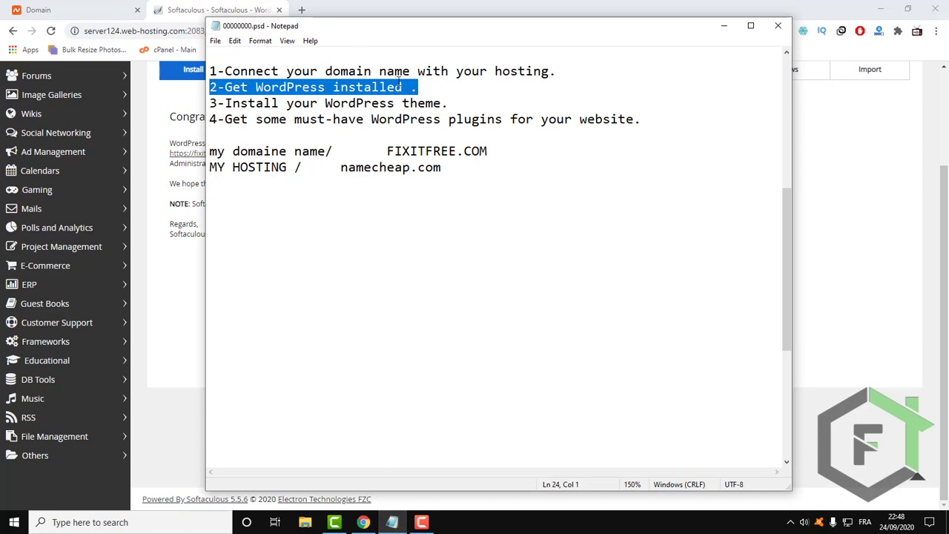
{"action": "left_click_drag", "start_coordinate": [418, 26], "coordinate": [442, 80]}
{"action": "left_click", "coordinate": [443, 164]}
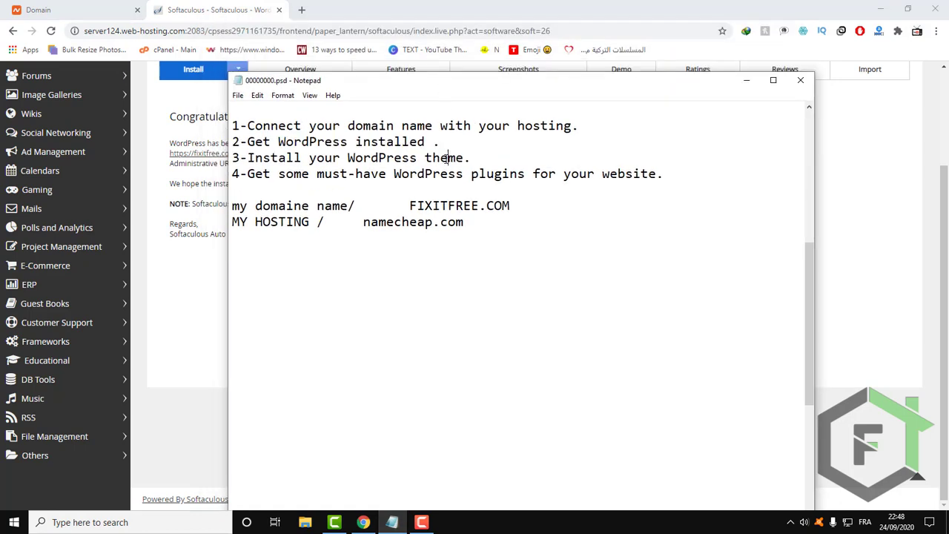
{"action": "double_click", "coordinate": [442, 157]}
{"action": "left_click", "coordinate": [448, 158]}
{"action": "left_click_drag", "start_coordinate": [472, 158], "coordinate": [129, 163]}
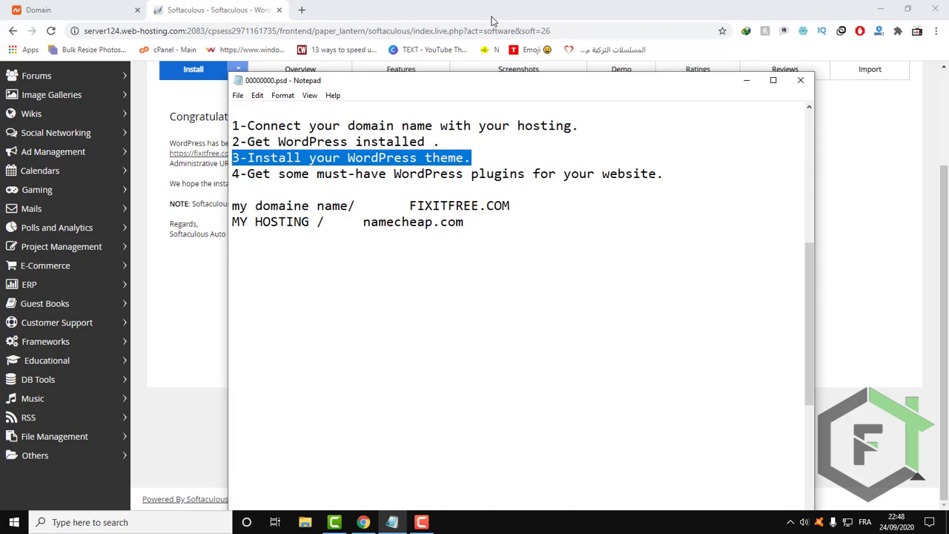
{"action": "left_click", "coordinate": [229, 6]}
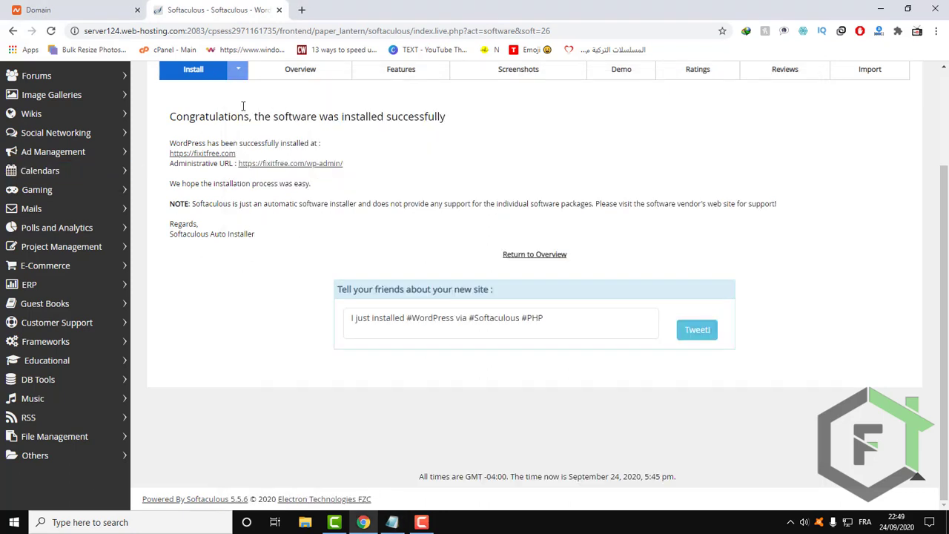
Open the new site's administrative URL from the installation confirmation in a new tab and switch to it.
{"action": "right_click", "coordinate": [316, 169]}
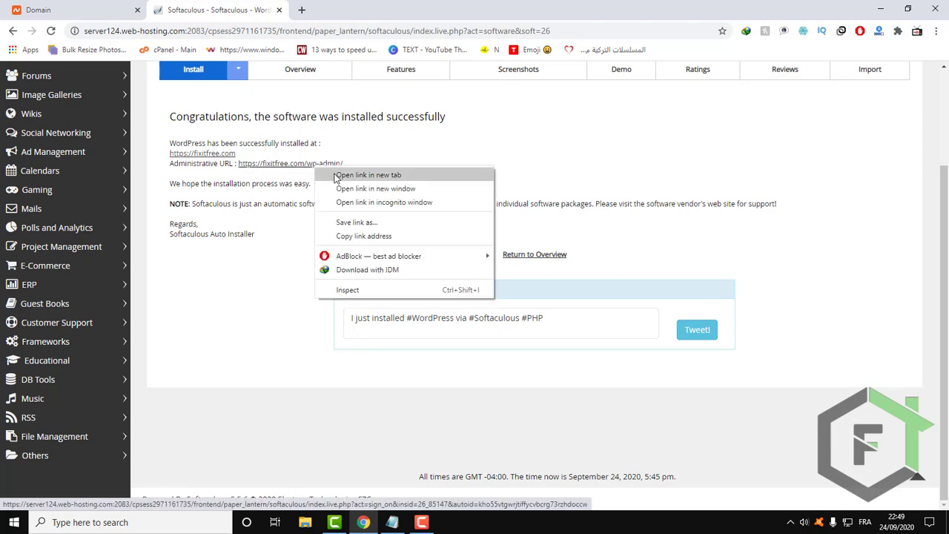
{"action": "left_click", "coordinate": [369, 175]}
{"action": "left_click", "coordinate": [367, 8]}
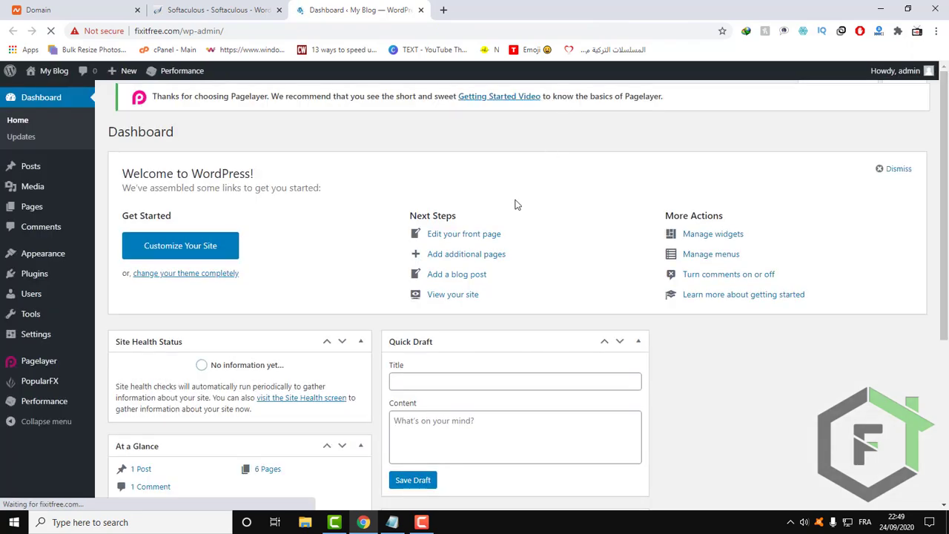
Examine the WordPress dashboard and the options under Posts, Media, Pages, Comments, Appearance and Plugins.
{"action": "scroll", "coordinate": [190, 274], "scroll_direction": "down", "scroll_amount": 2}
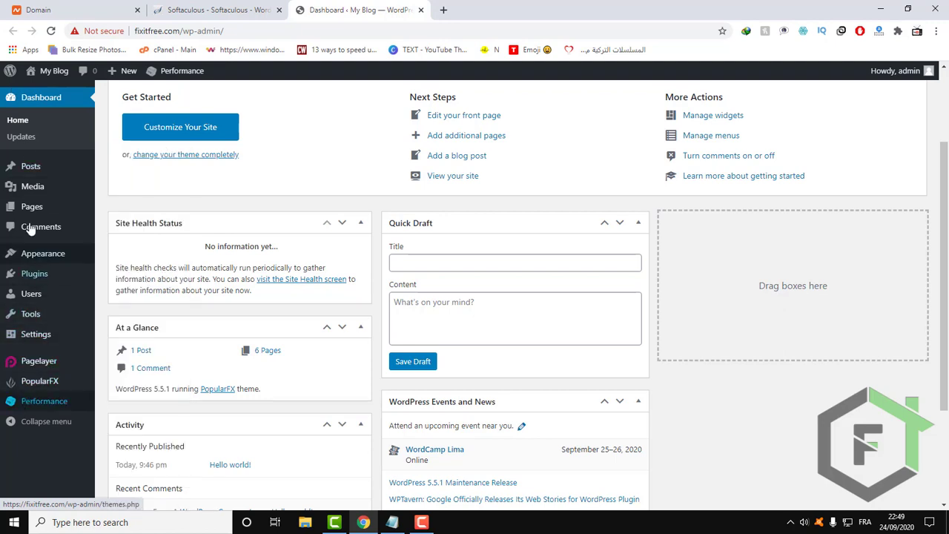
{"action": "mouse_move", "coordinate": [30, 169]}
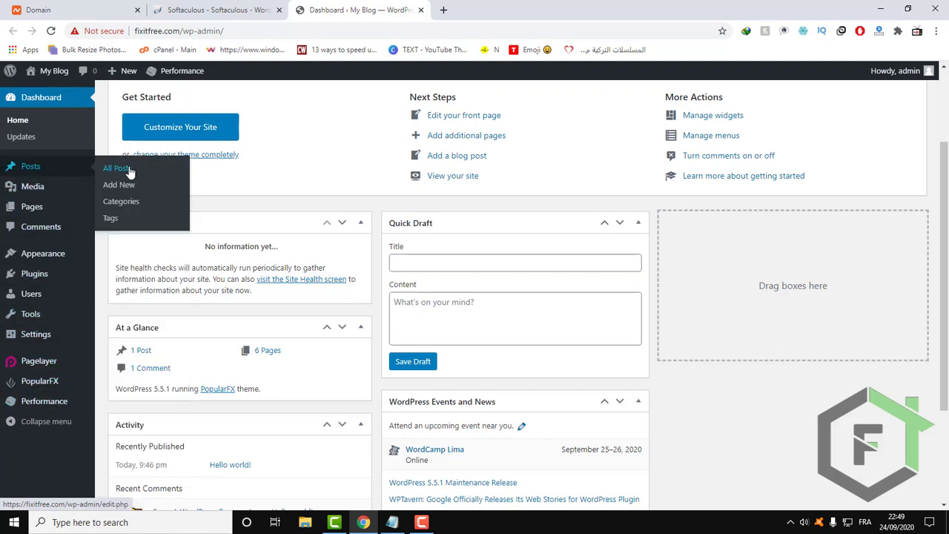
{"action": "mouse_move", "coordinate": [34, 191]}
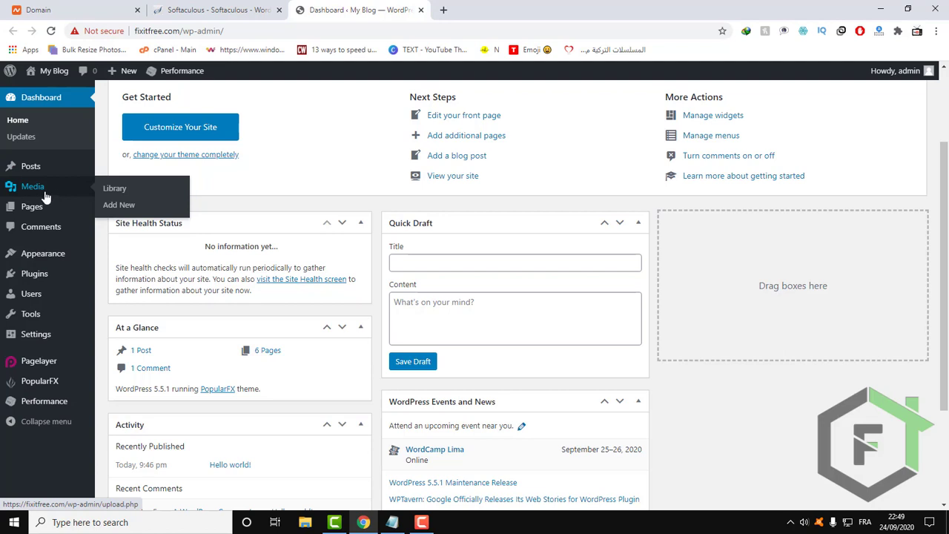
{"action": "mouse_move", "coordinate": [21, 210]}
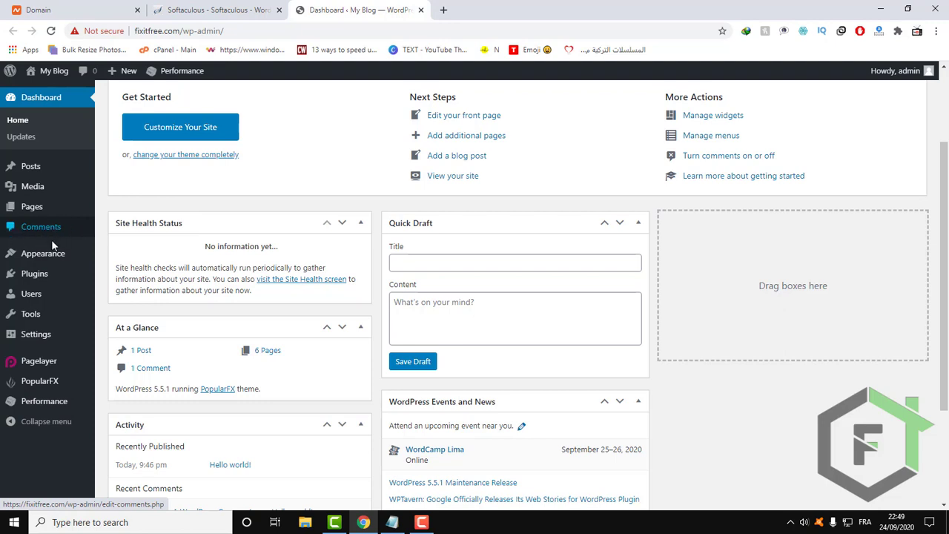
{"action": "mouse_move", "coordinate": [2, 254]}
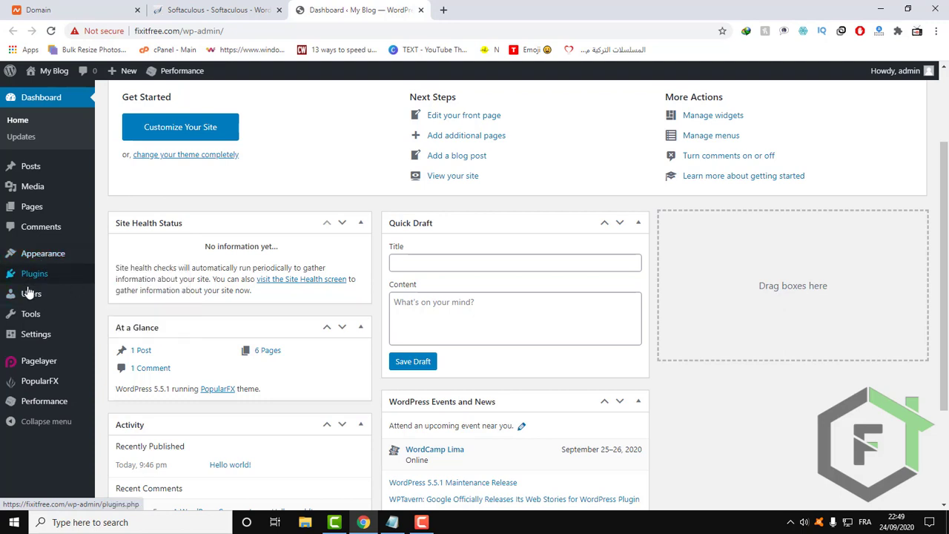
{"action": "mouse_move", "coordinate": [41, 287]}
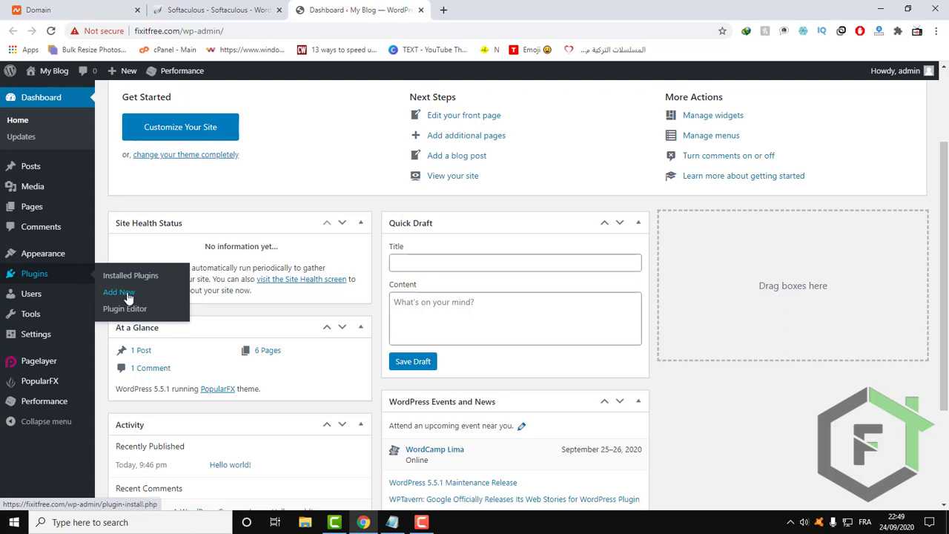
{"action": "mouse_move", "coordinate": [22, 302]}
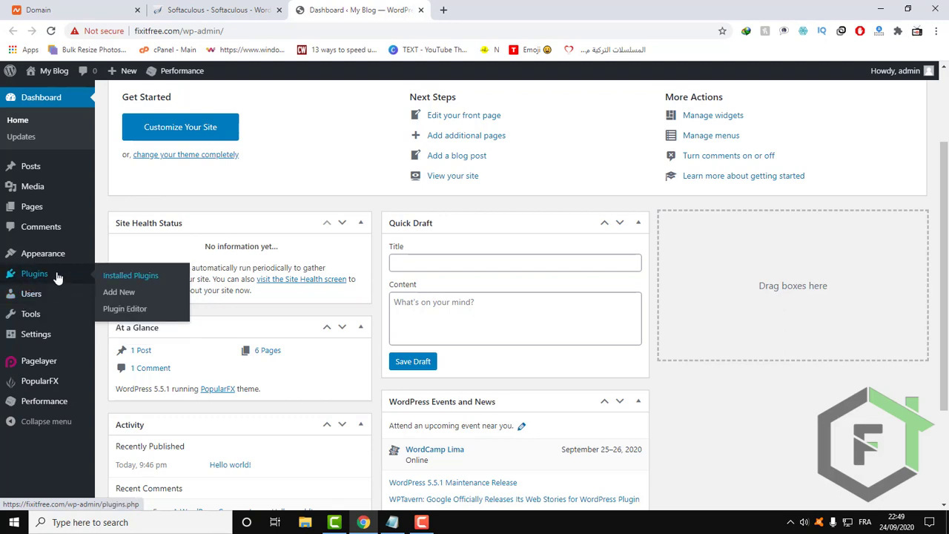
Open the Add Themes page from the Appearance section and browse the featured themes.
{"action": "mouse_move", "coordinate": [40, 262]}
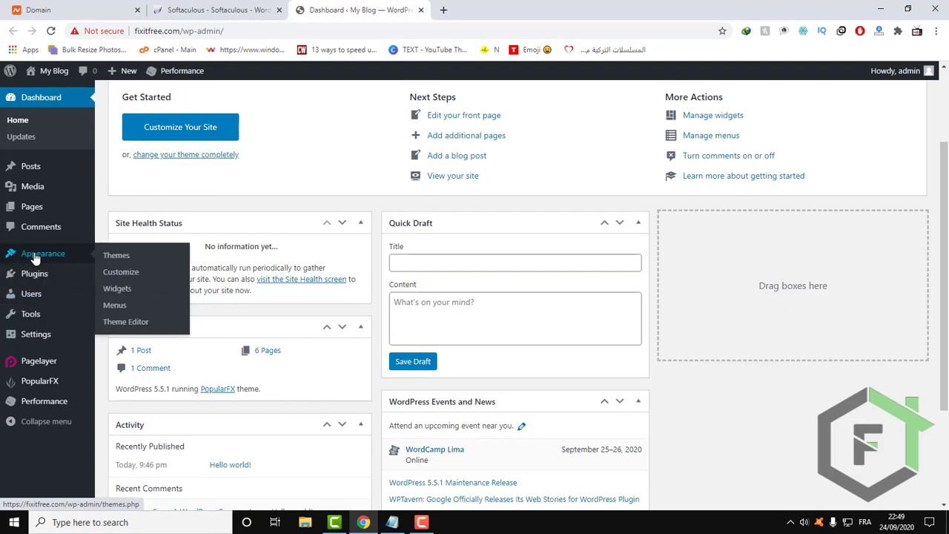
{"action": "left_click", "coordinate": [123, 262]}
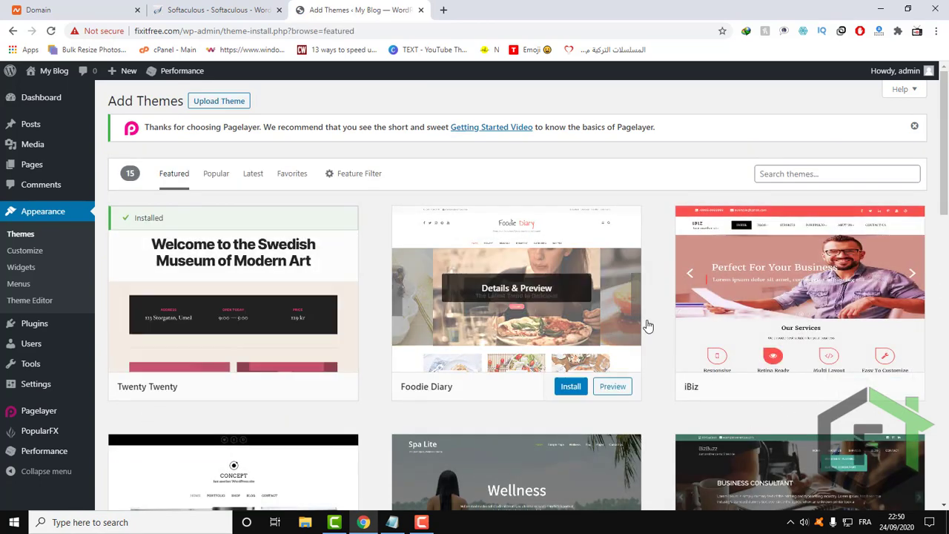
{"action": "scroll", "coordinate": [741, 368], "scroll_direction": "down", "scroll_amount": 3}
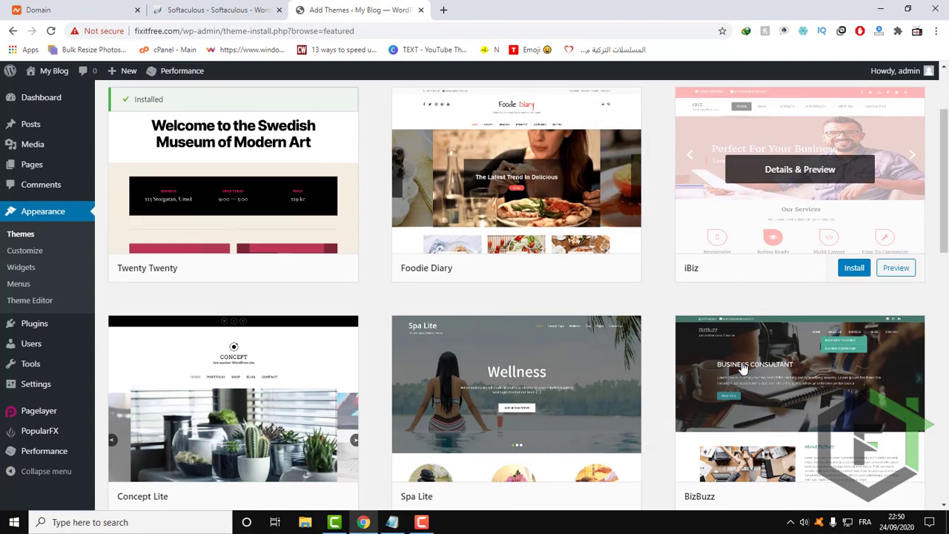
{"action": "scroll", "coordinate": [742, 369], "scroll_direction": "down", "scroll_amount": 9}
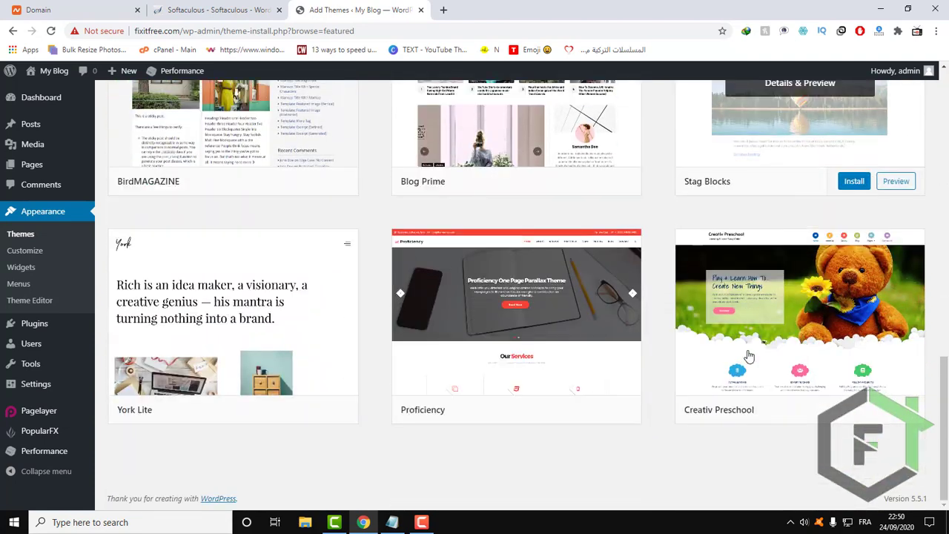
{"action": "scroll", "coordinate": [723, 356], "scroll_direction": "up", "scroll_amount": 12}
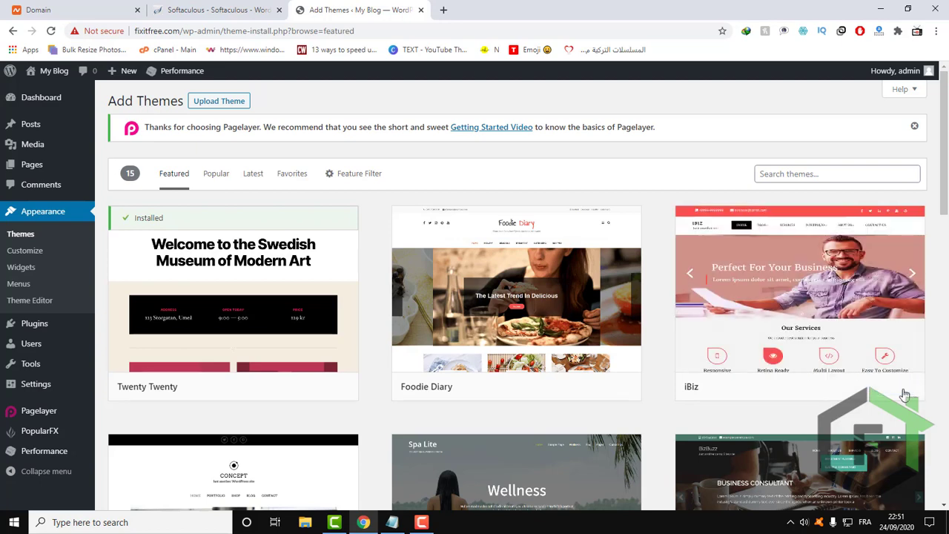
Preview the iBiz theme, then install and activate it on the site.
{"action": "right_click", "coordinate": [897, 388]}
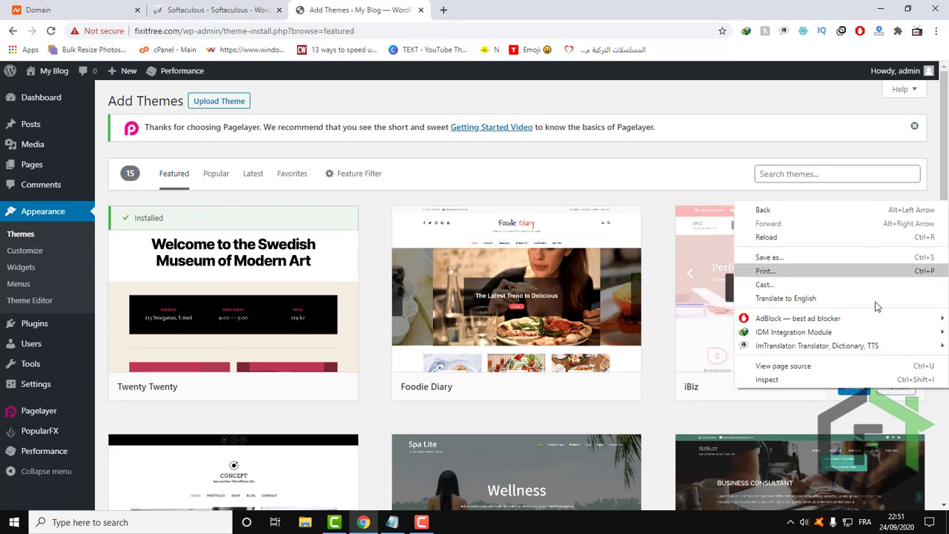
{"action": "left_click", "coordinate": [896, 393]}
{"action": "left_click", "coordinate": [895, 393]}
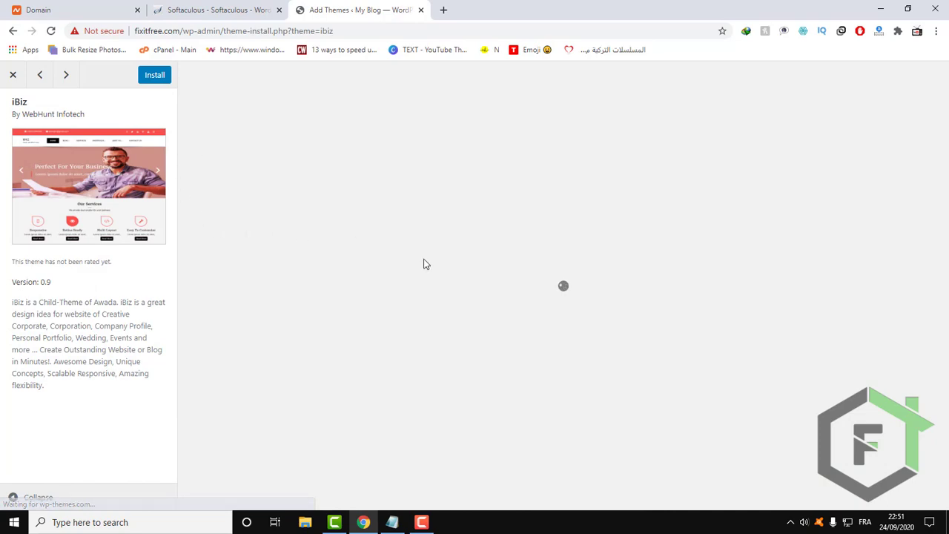
{"action": "scroll", "coordinate": [497, 293], "scroll_direction": "down", "scroll_amount": 1}
{"action": "scroll", "coordinate": [496, 293], "scroll_direction": "down", "scroll_amount": 2}
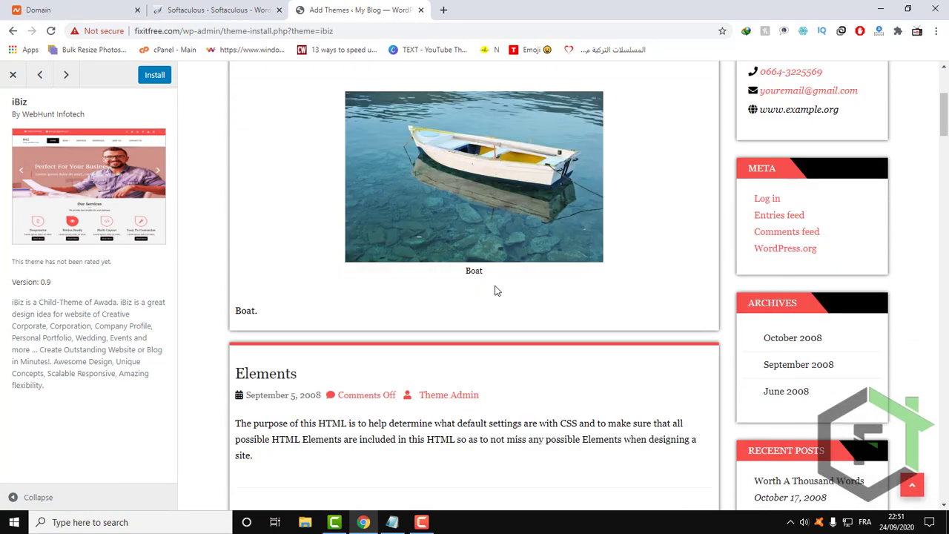
{"action": "scroll", "coordinate": [496, 289], "scroll_direction": "up", "scroll_amount": 3}
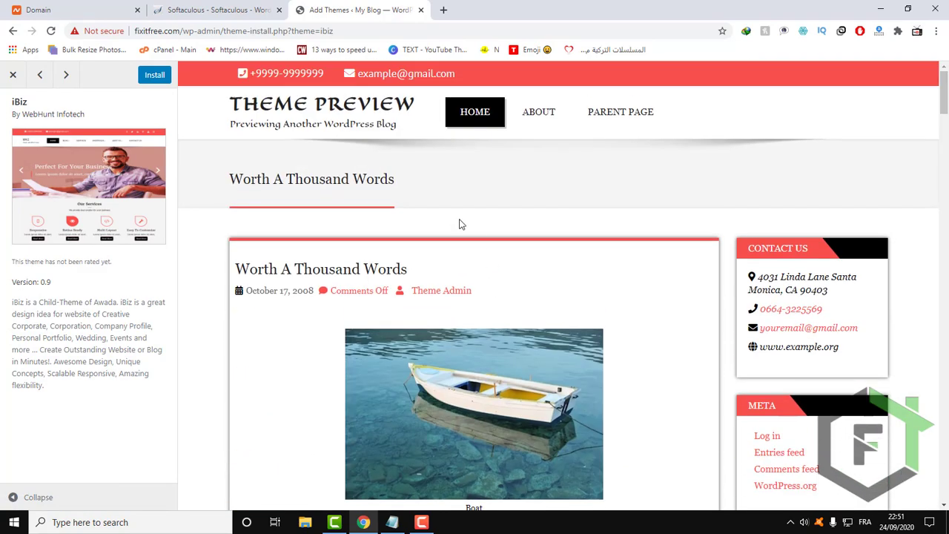
{"action": "scroll", "coordinate": [553, 228], "scroll_direction": "down", "scroll_amount": 4}
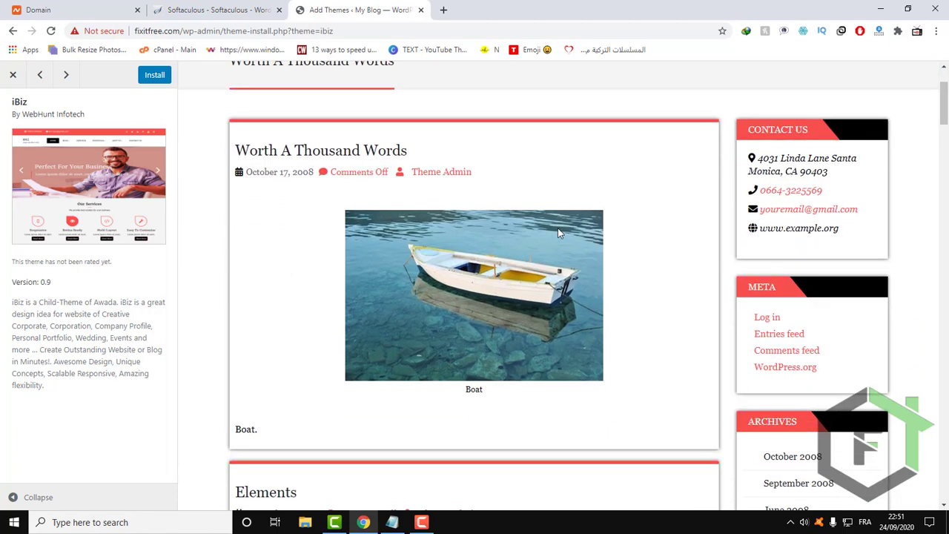
{"action": "scroll", "coordinate": [550, 232], "scroll_direction": "down", "scroll_amount": 5}
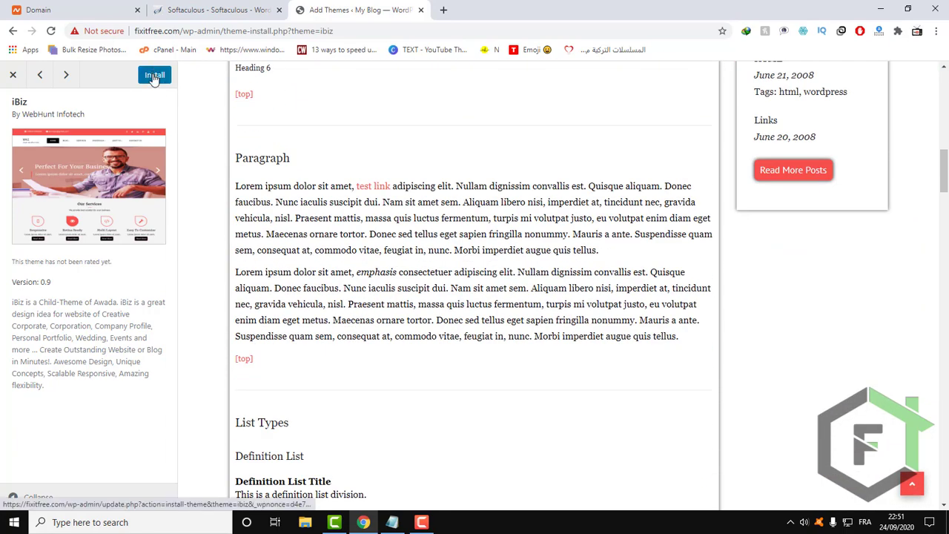
{"action": "left_click", "coordinate": [154, 75]}
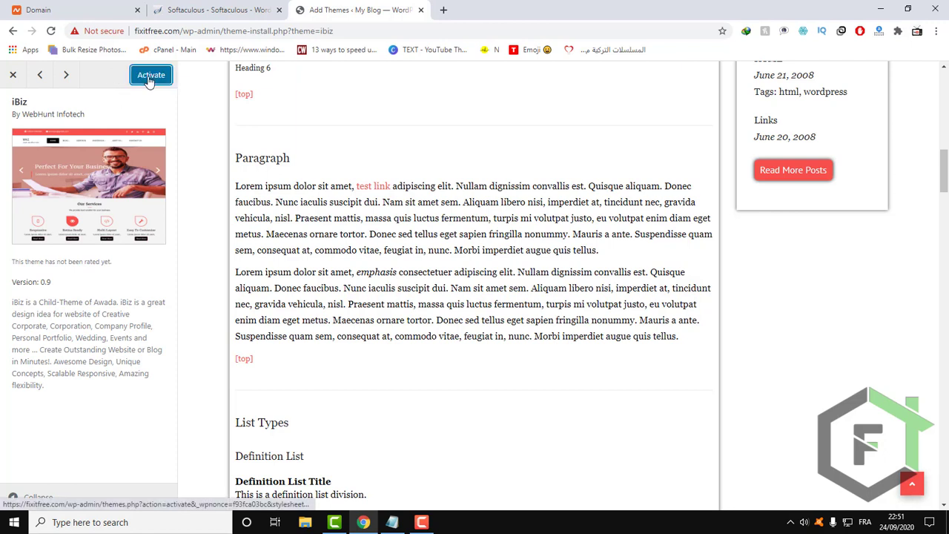
{"action": "left_click", "coordinate": [153, 82]}
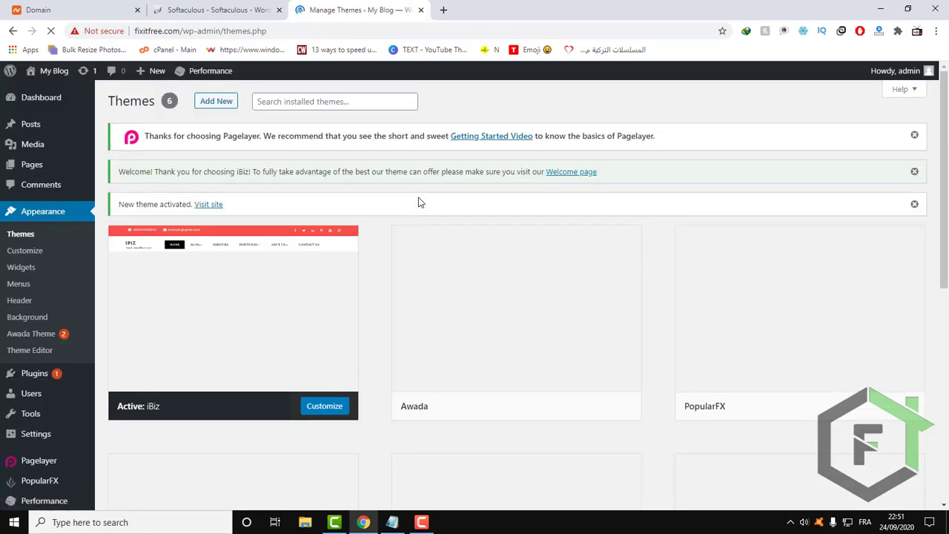
Open the fixitfree.com site in a new browser tab and check its homepage with the iBiz theme.
{"action": "left_click", "coordinate": [444, 10]}
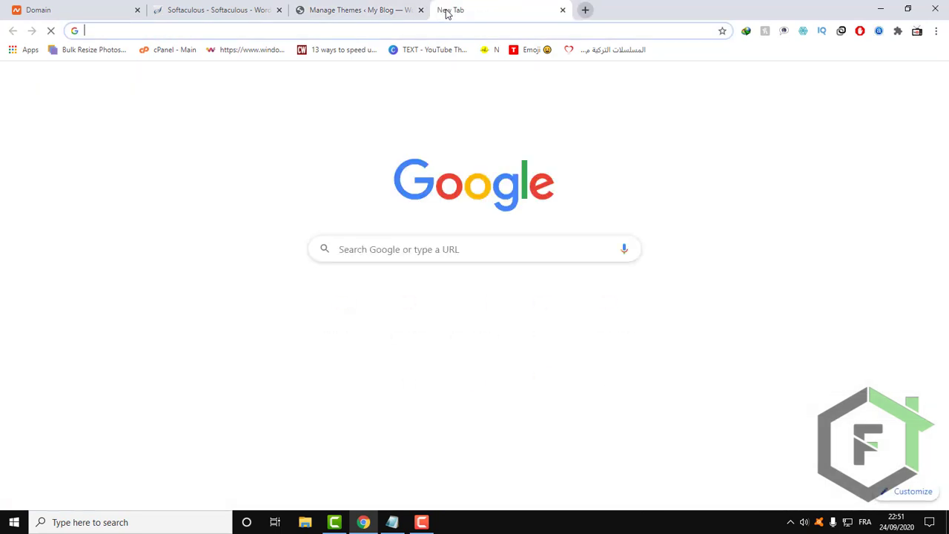
{"action": "type", "text": "f"}
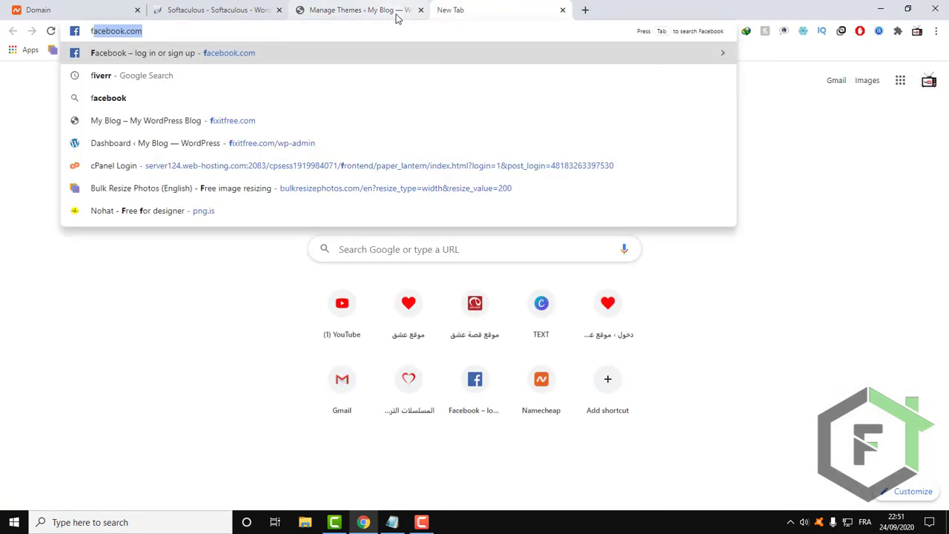
{"action": "type", "text": "ix"}
{"action": "key", "text": "Return"}
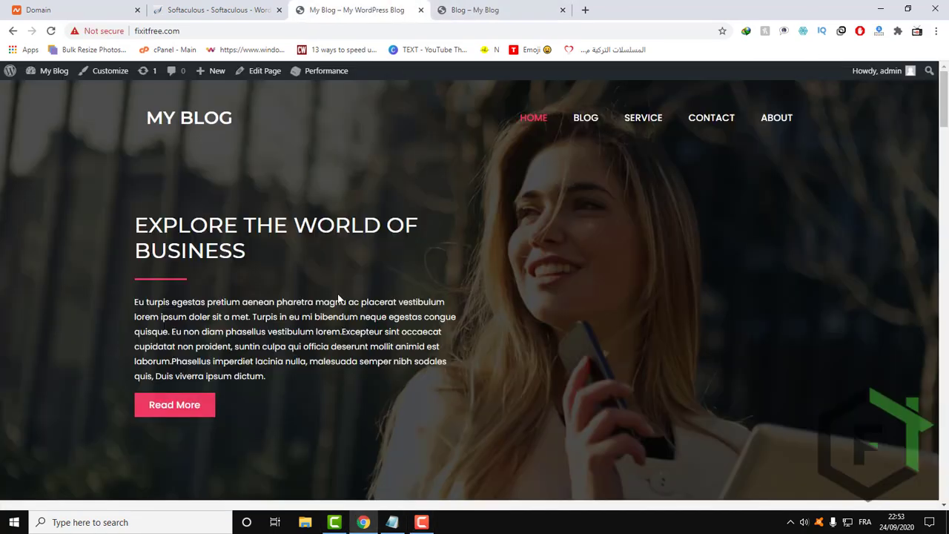
{"action": "scroll", "coordinate": [328, 259], "scroll_direction": "down", "scroll_amount": 3}
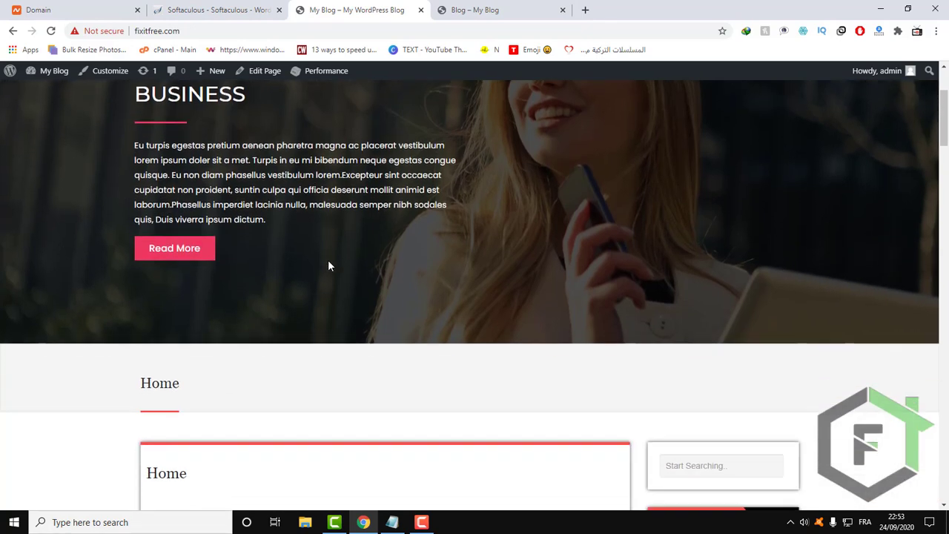
Close the extra Blog tab and examine the homepage sections, from the header down to What Makes Us Special.
{"action": "left_click", "coordinate": [562, 9]}
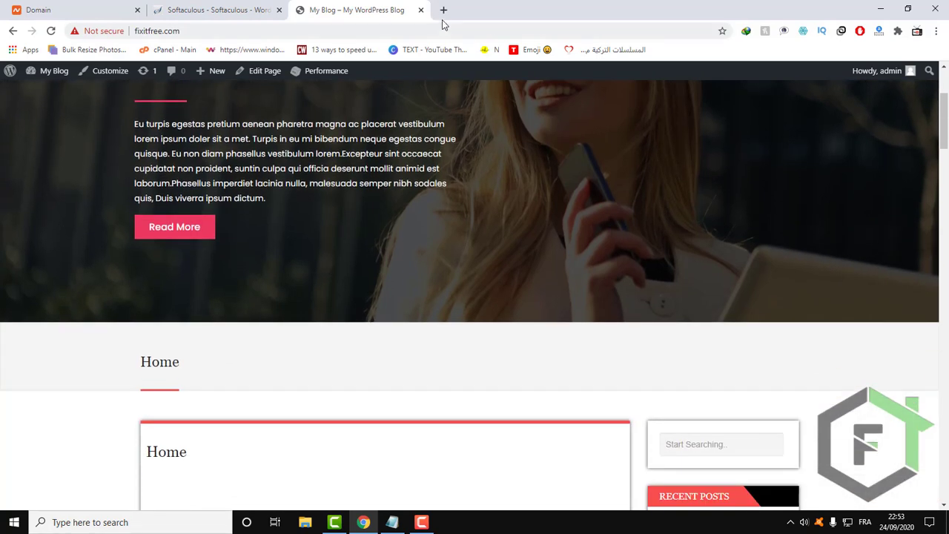
{"action": "scroll", "coordinate": [345, 223], "scroll_direction": "up", "scroll_amount": 3}
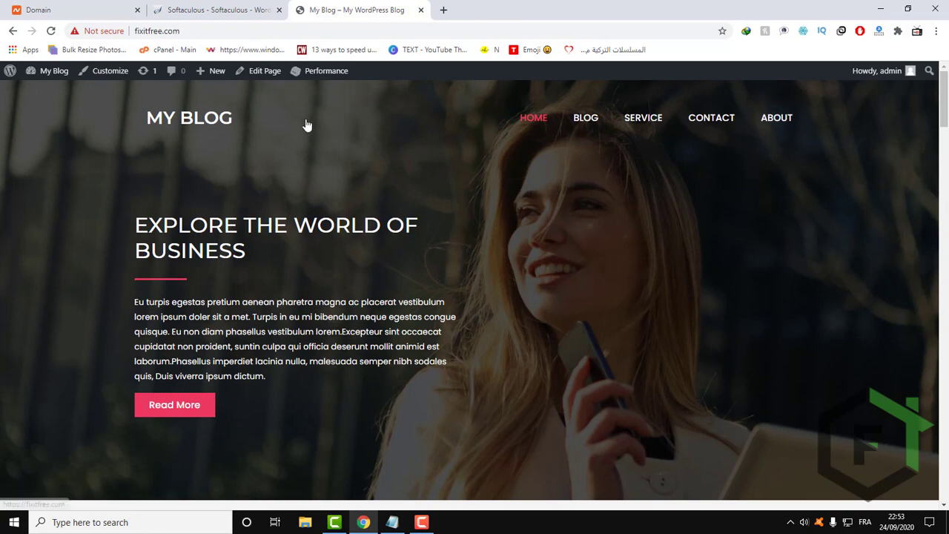
{"action": "scroll", "coordinate": [464, 227], "scroll_direction": "down", "scroll_amount": 2}
{"action": "scroll", "coordinate": [464, 230], "scroll_direction": "down", "scroll_amount": 9}
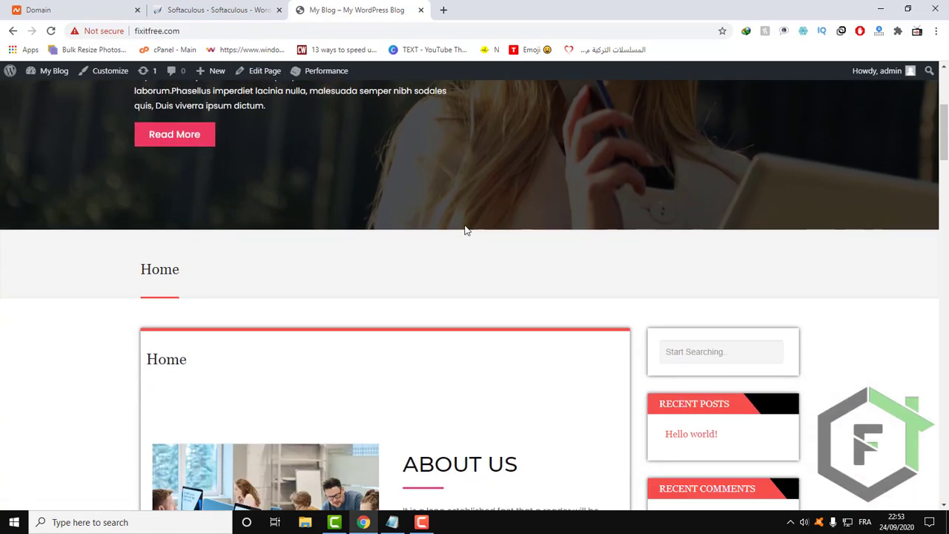
{"action": "scroll", "coordinate": [465, 230], "scroll_direction": "down", "scroll_amount": 8}
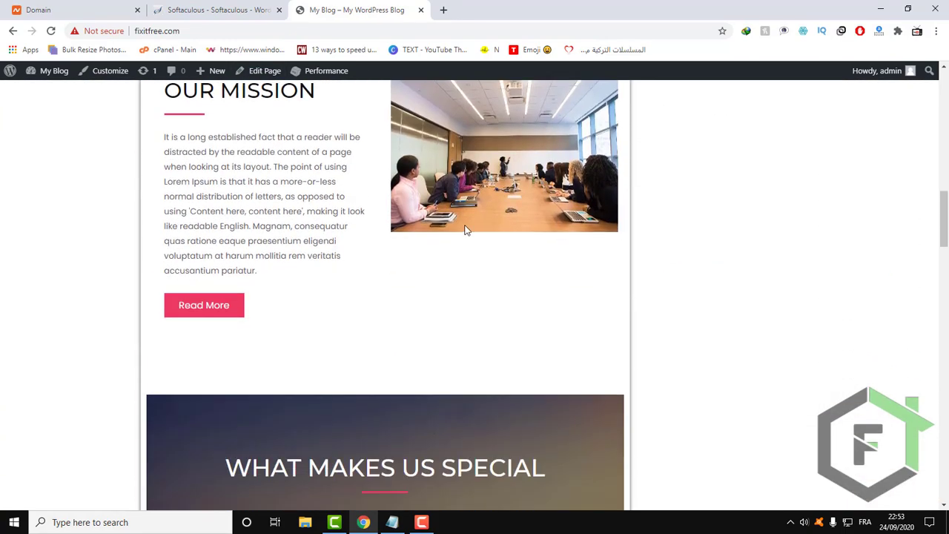
{"action": "scroll", "coordinate": [465, 230], "scroll_direction": "up", "scroll_amount": 12}
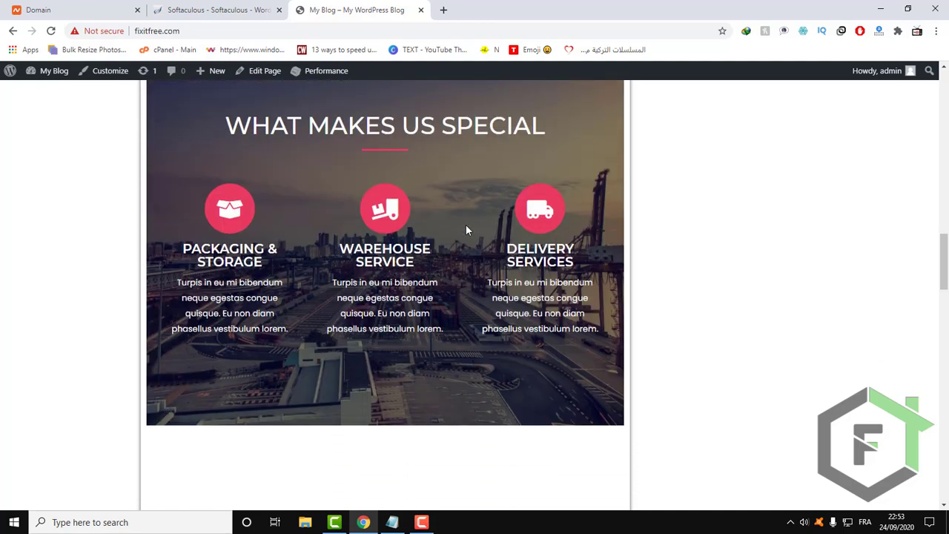
Review the homepage's banner and the sidebar with the search box and recent posts.
{"action": "scroll", "coordinate": [467, 230], "scroll_direction": "up", "scroll_amount": 5}
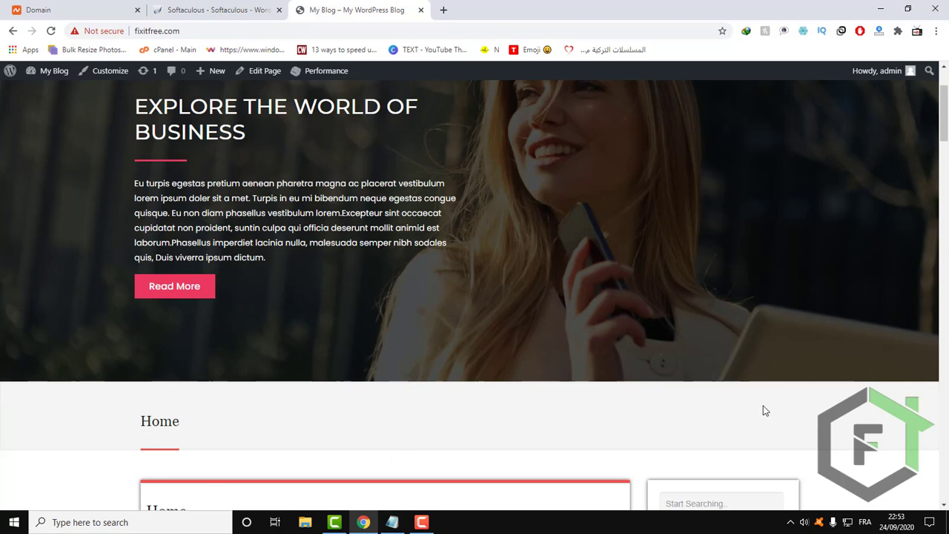
{"action": "scroll", "coordinate": [765, 411], "scroll_direction": "down", "scroll_amount": 2}
{"action": "left_click", "coordinate": [800, 457]}
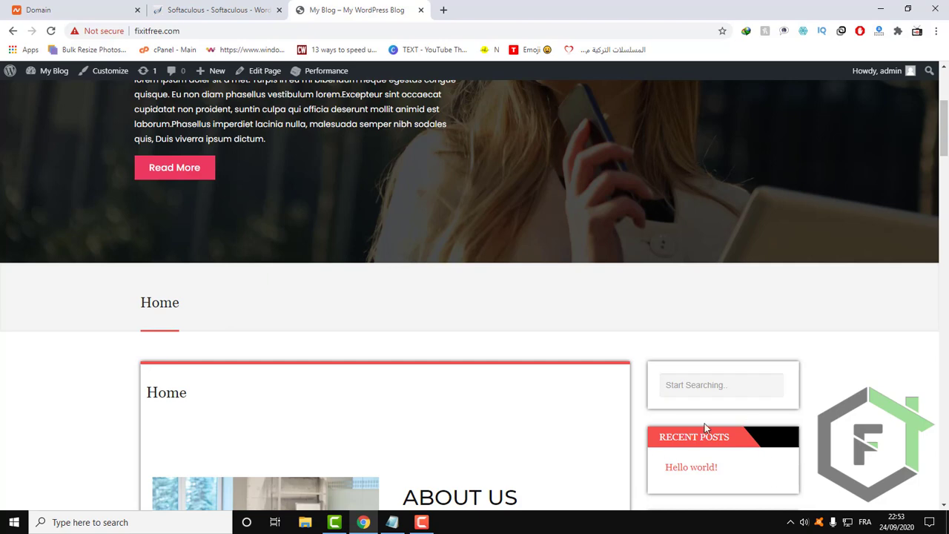
{"action": "scroll", "coordinate": [537, 352], "scroll_direction": "up", "scroll_amount": 2}
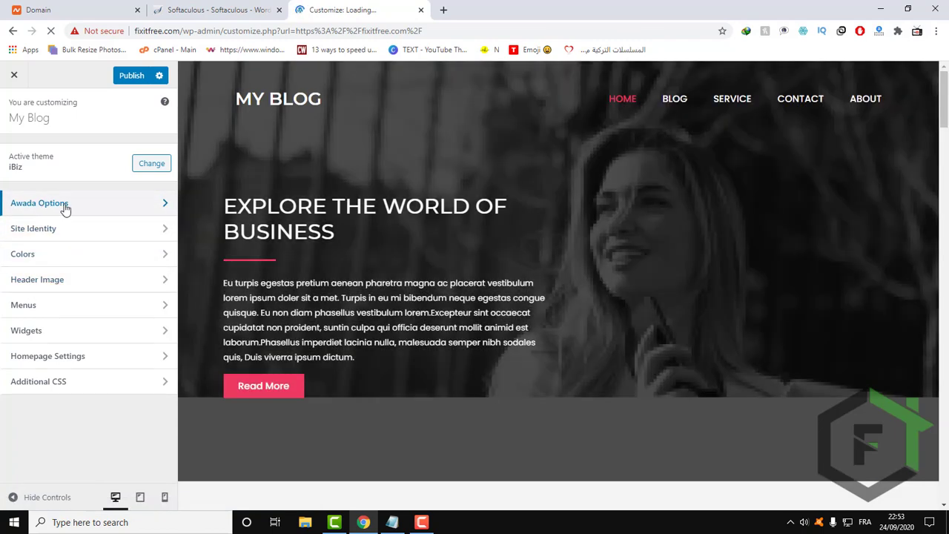
In the Customizer's Awada Options typography settings, set the logo font family to Economica.
{"action": "left_click", "coordinate": [65, 210]}
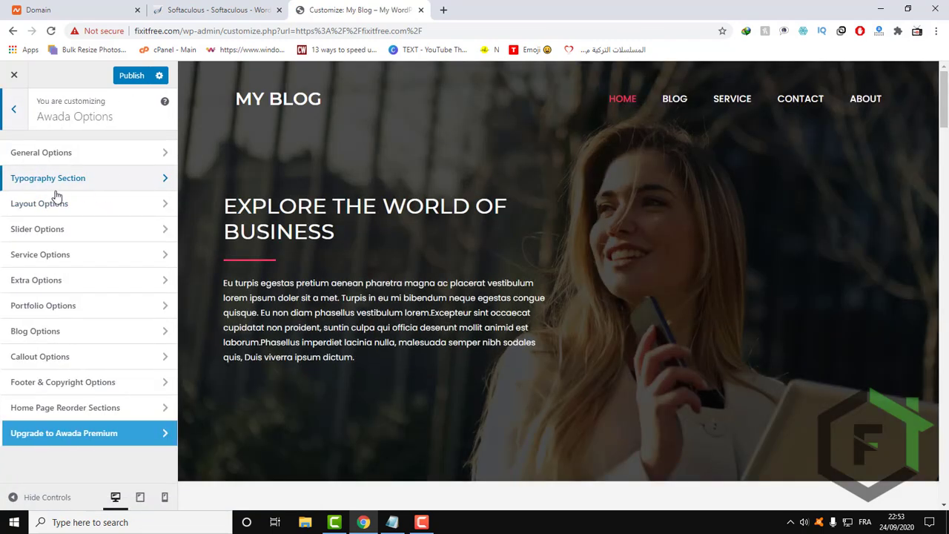
{"action": "left_click", "coordinate": [109, 185]}
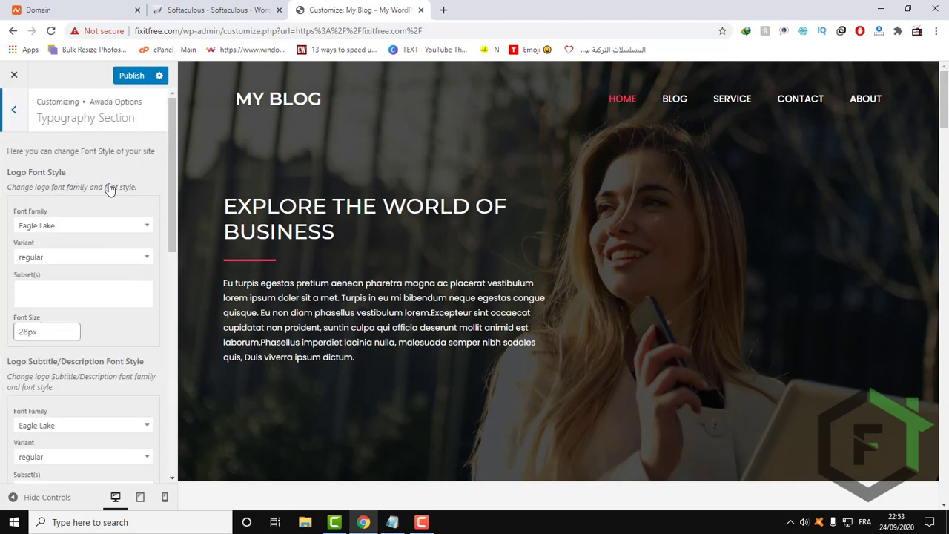
{"action": "scroll", "coordinate": [101, 144], "scroll_direction": "down", "scroll_amount": 1}
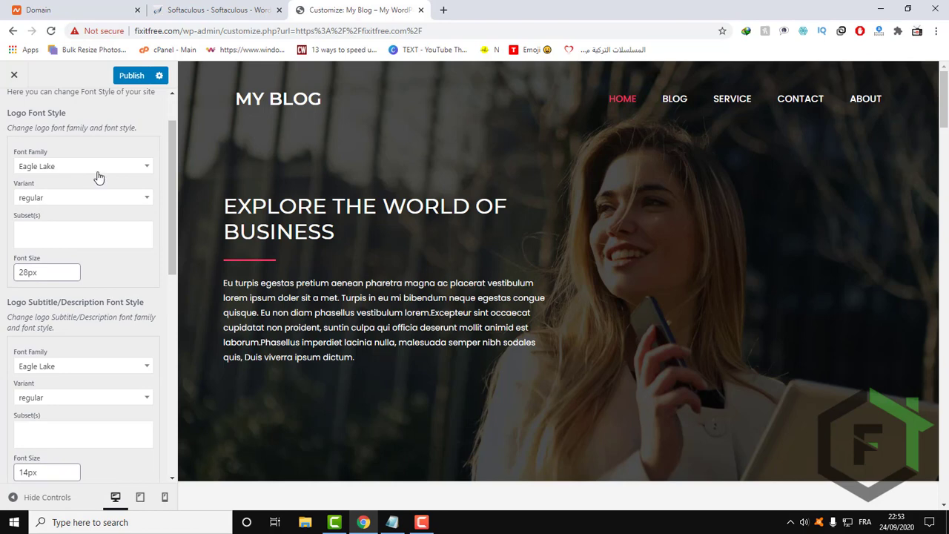
{"action": "left_click", "coordinate": [99, 175]}
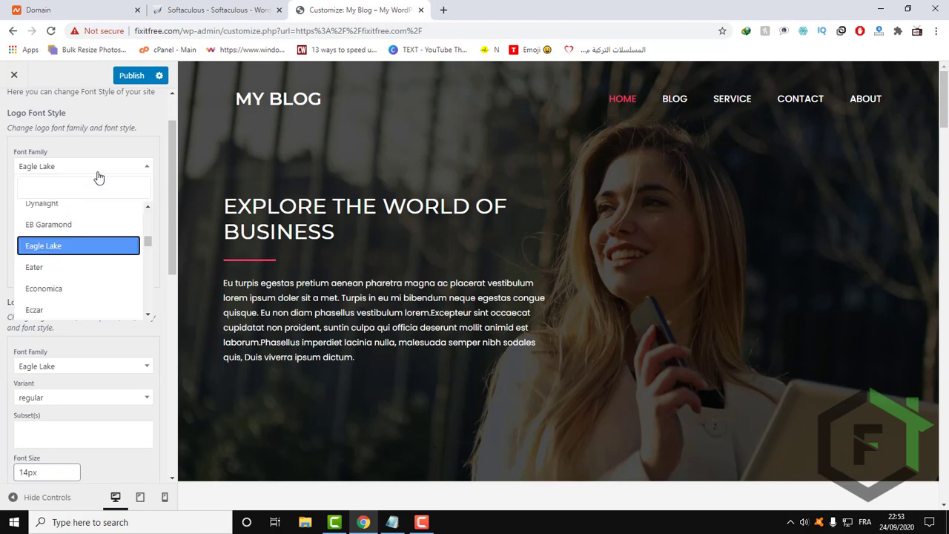
{"action": "left_click", "coordinate": [71, 297]}
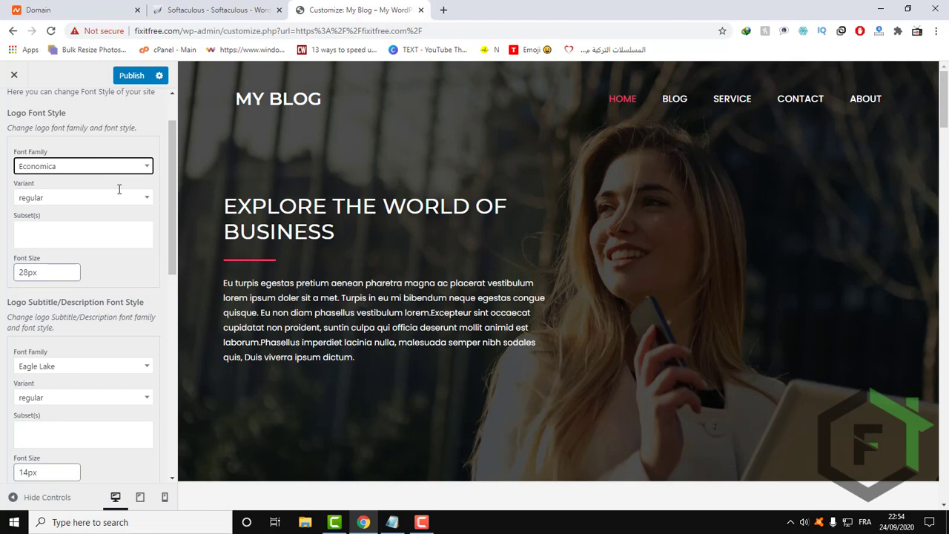
{"action": "left_click", "coordinate": [85, 166]}
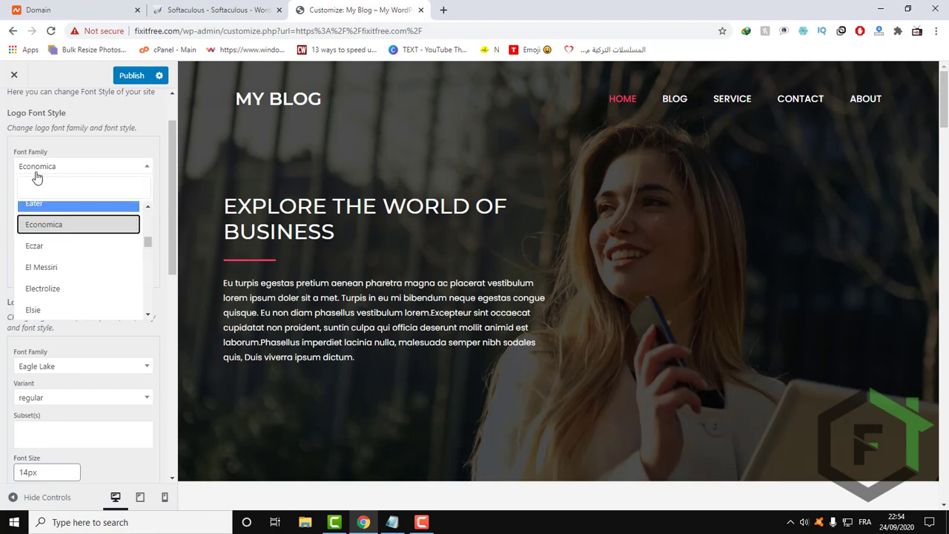
{"action": "left_click", "coordinate": [132, 148]}
{"action": "scroll", "coordinate": [133, 147], "scroll_direction": "up", "scroll_amount": 1}
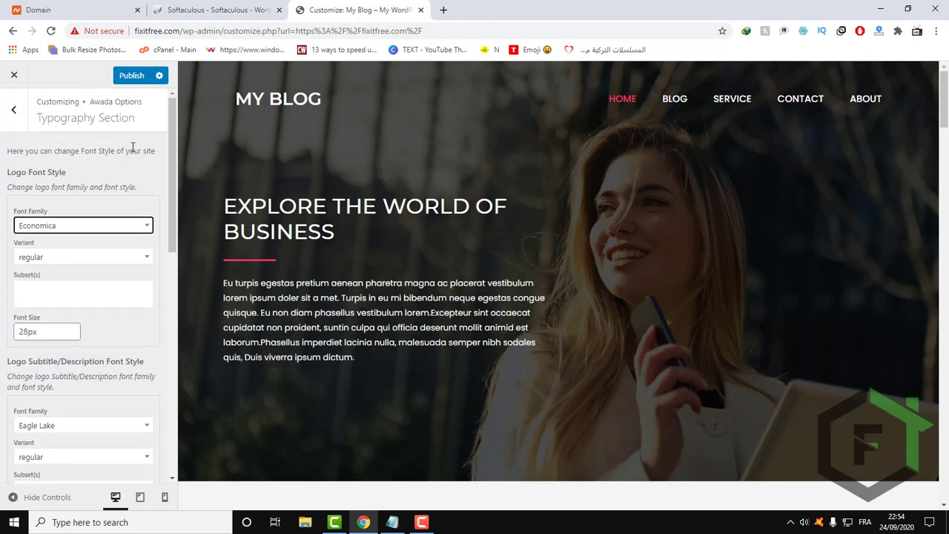
Open the Customizer's menu locations and compare them with the homepage preview from the header down to the footer.
{"action": "left_click", "coordinate": [13, 113]}
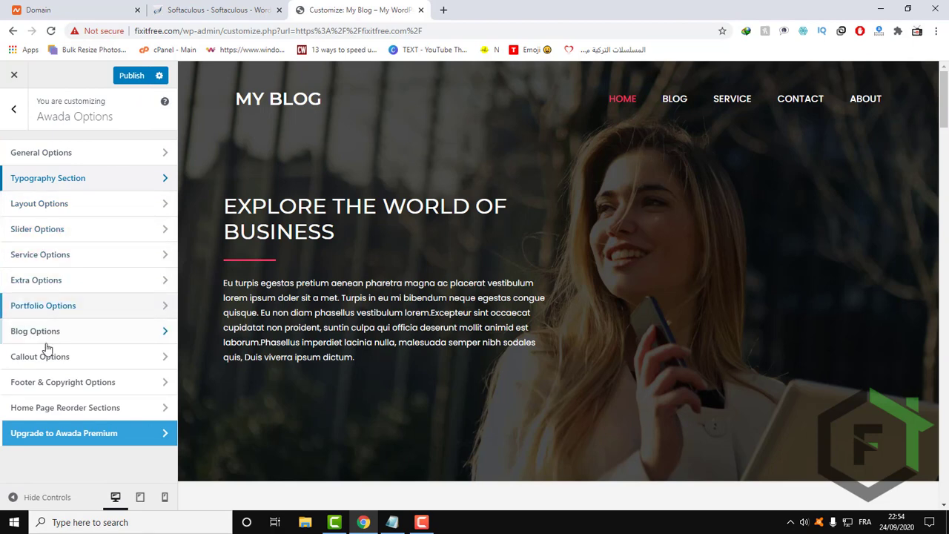
{"action": "left_click", "coordinate": [14, 109]}
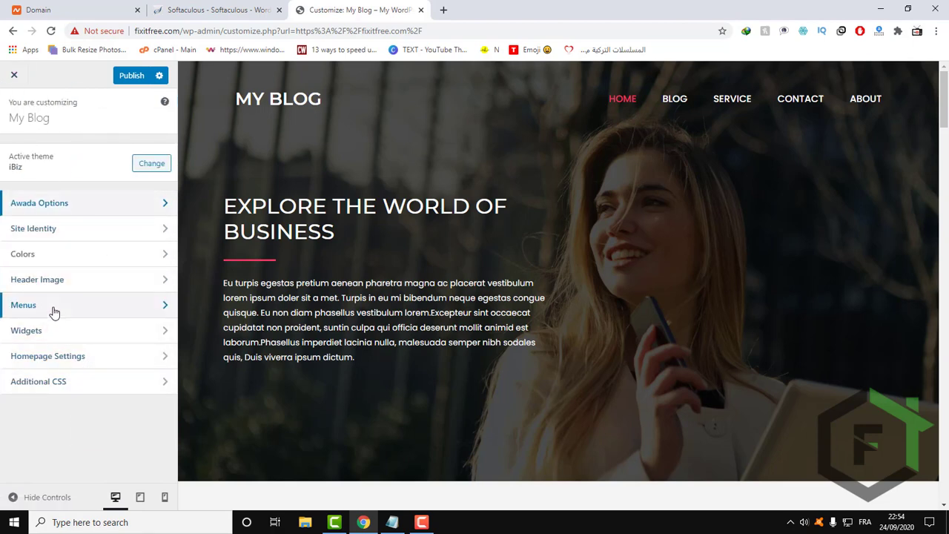
{"action": "left_click", "coordinate": [138, 315]}
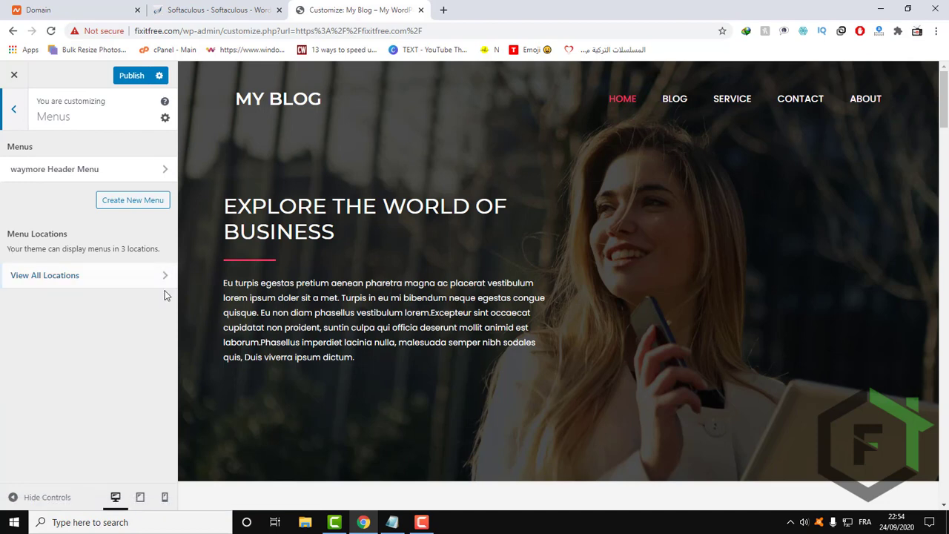
{"action": "scroll", "coordinate": [398, 298], "scroll_direction": "down", "scroll_amount": 2}
{"action": "scroll", "coordinate": [397, 298], "scroll_direction": "down", "scroll_amount": 2}
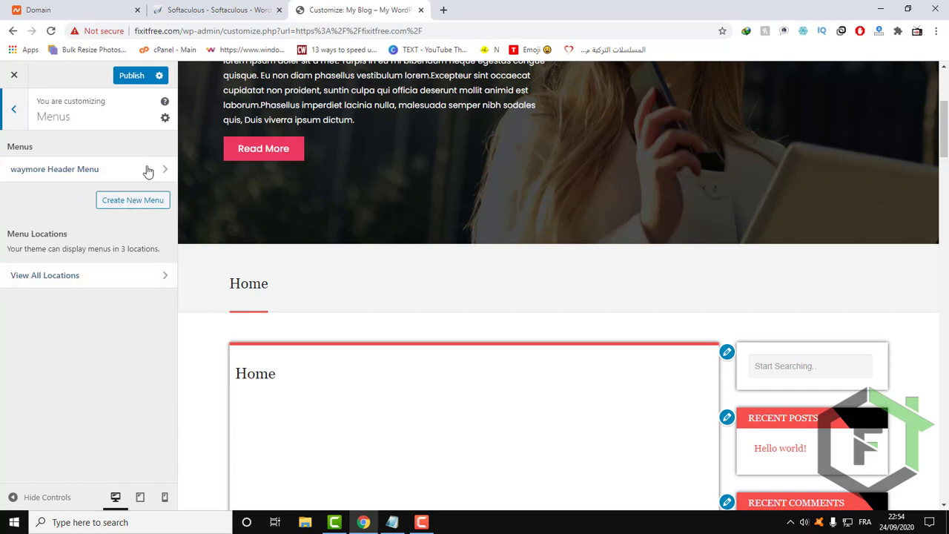
{"action": "left_click", "coordinate": [86, 282]}
{"action": "left_click", "coordinate": [86, 282]}
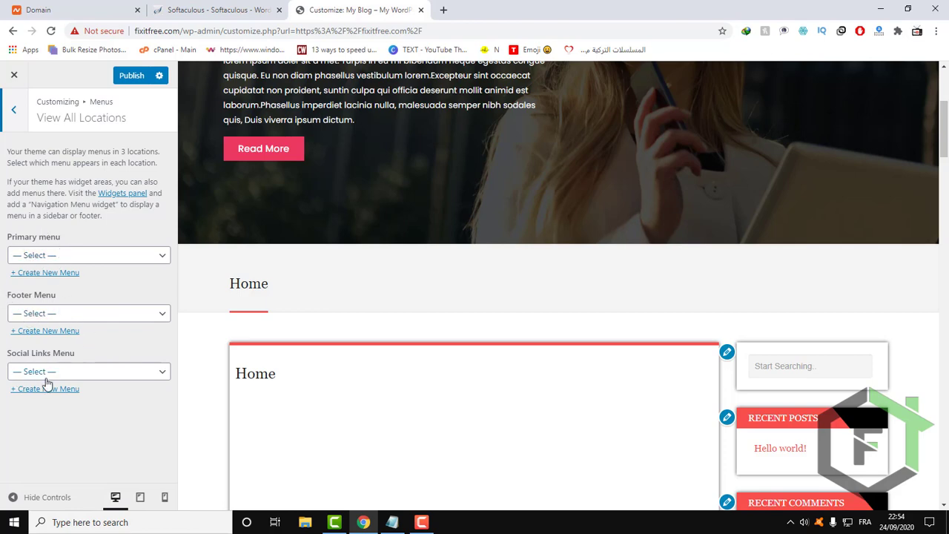
{"action": "left_click_drag", "start_coordinate": [944, 130], "coordinate": [944, 474]}
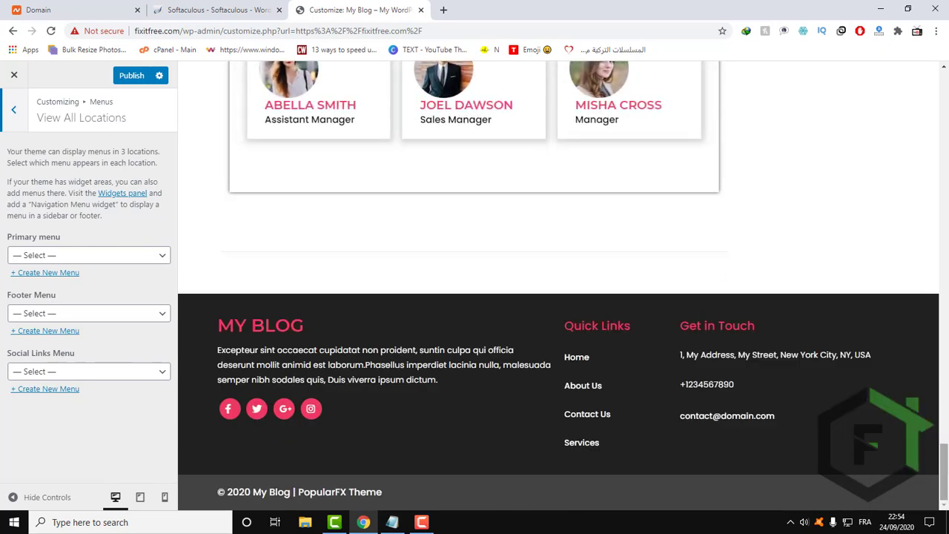
{"action": "left_click_drag", "start_coordinate": [944, 474], "coordinate": [946, 67]}
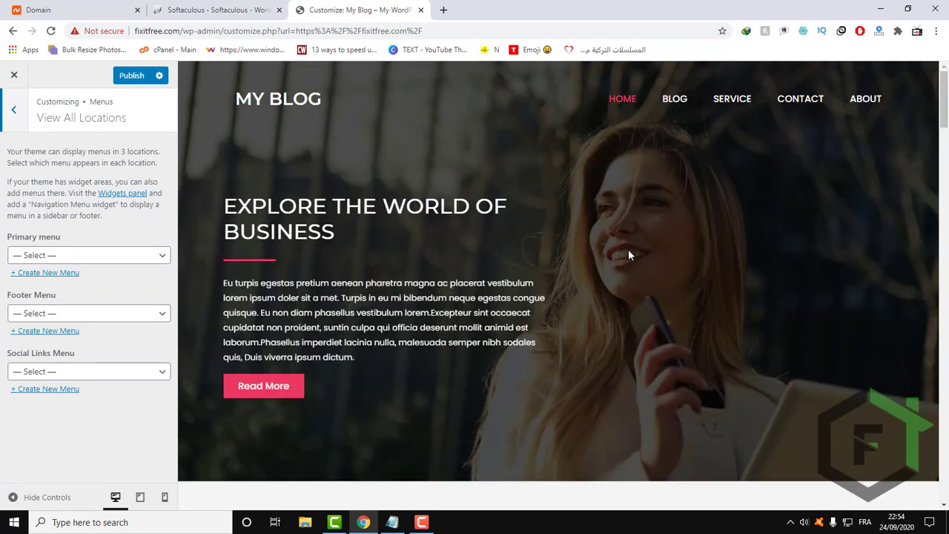
Assign waymore Header Menu to the Primary menu location and reorder its items so Blog comes after Service.
{"action": "left_click", "coordinate": [61, 257]}
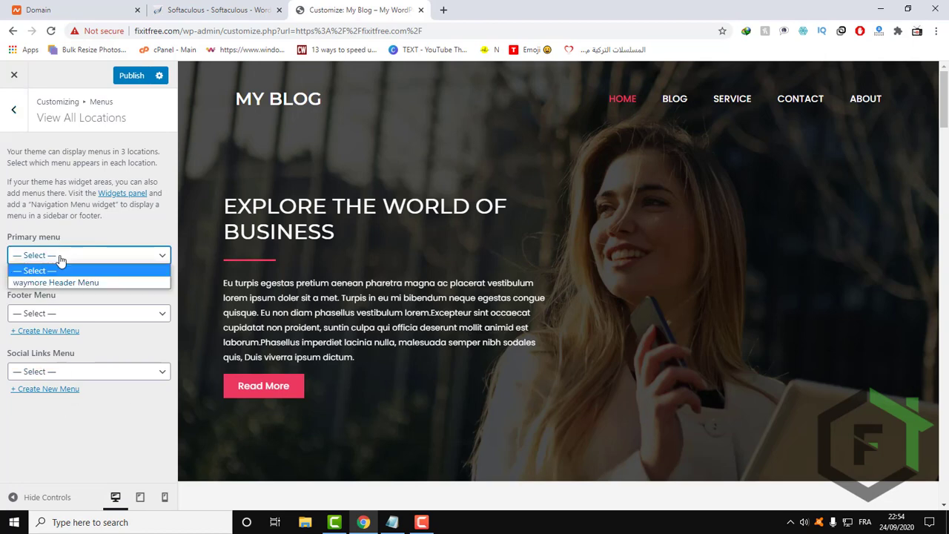
{"action": "left_click", "coordinate": [53, 282]}
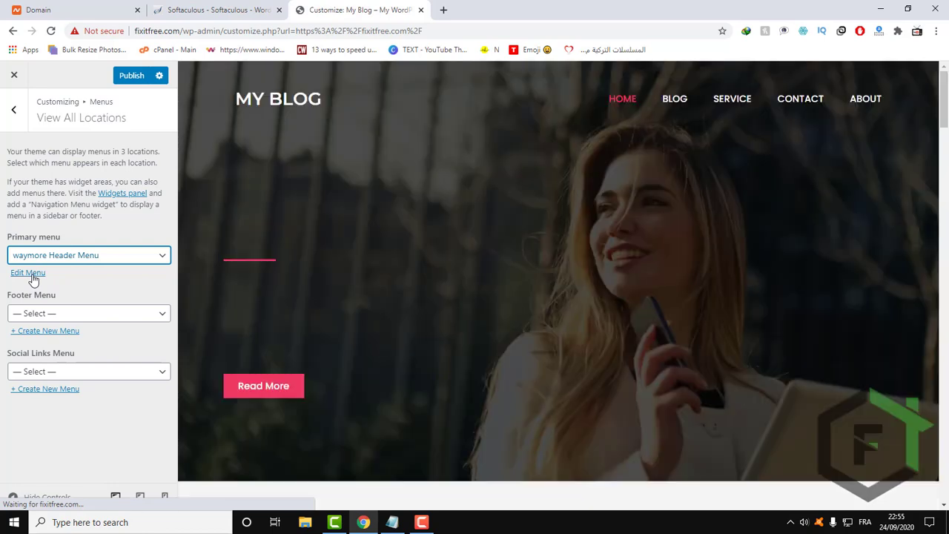
{"action": "left_click", "coordinate": [30, 273]}
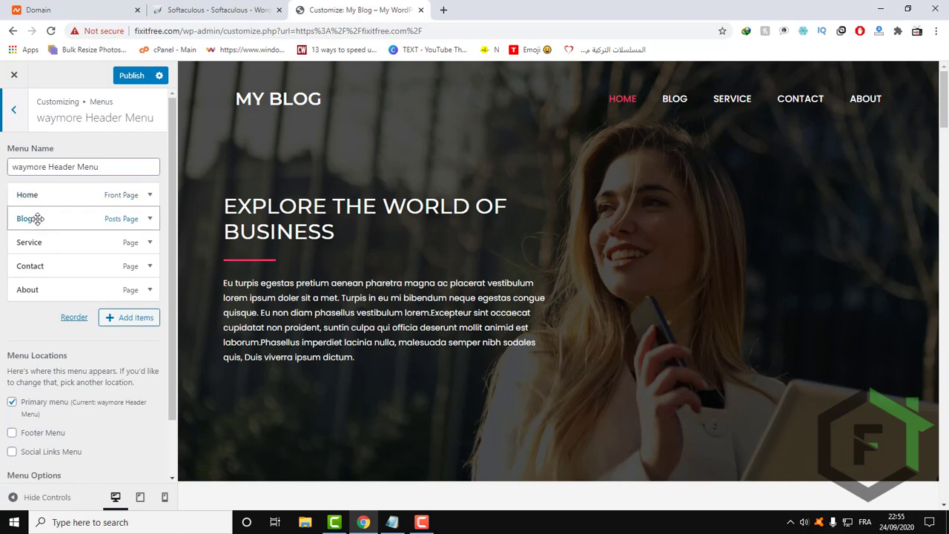
{"action": "left_click_drag", "start_coordinate": [37, 218], "coordinate": [46, 253]}
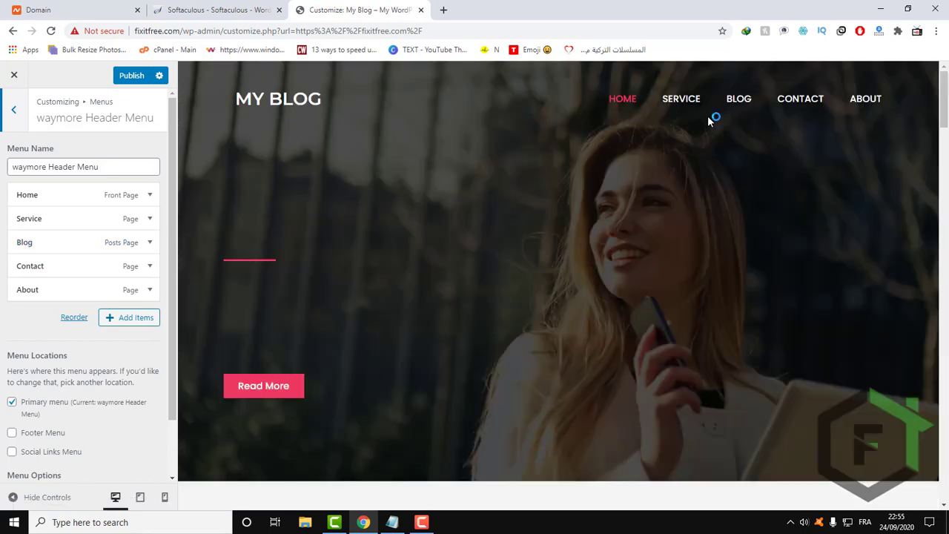
Inspect the About menu item's settings and the pages available for adding to the header menu.
{"action": "left_click", "coordinate": [55, 291]}
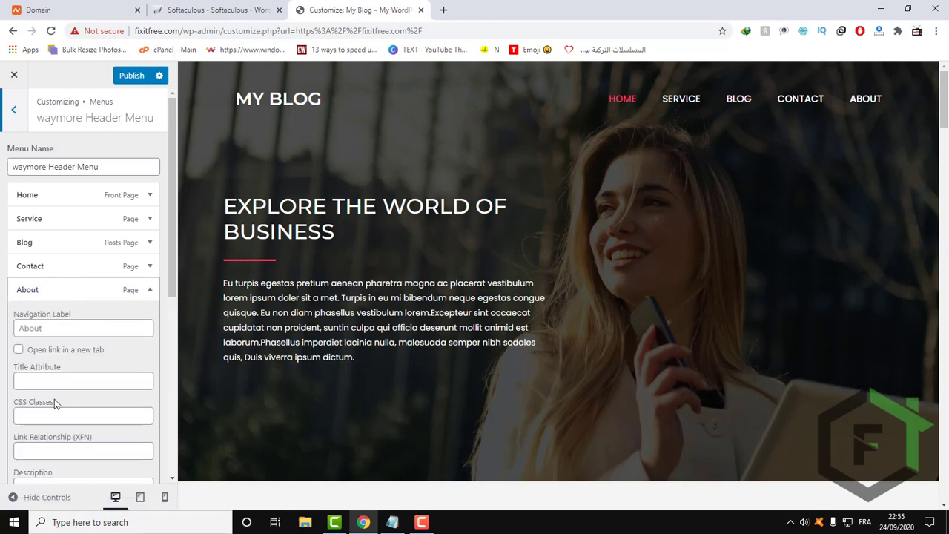
{"action": "scroll", "coordinate": [54, 402], "scroll_direction": "down", "scroll_amount": 3}
{"action": "scroll", "coordinate": [54, 402], "scroll_direction": "up", "scroll_amount": 1}
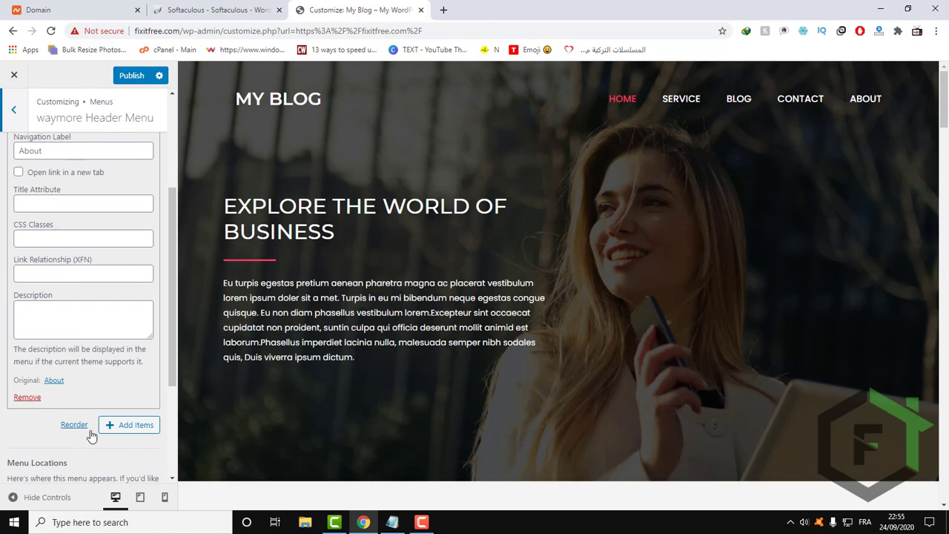
{"action": "left_click", "coordinate": [126, 425]}
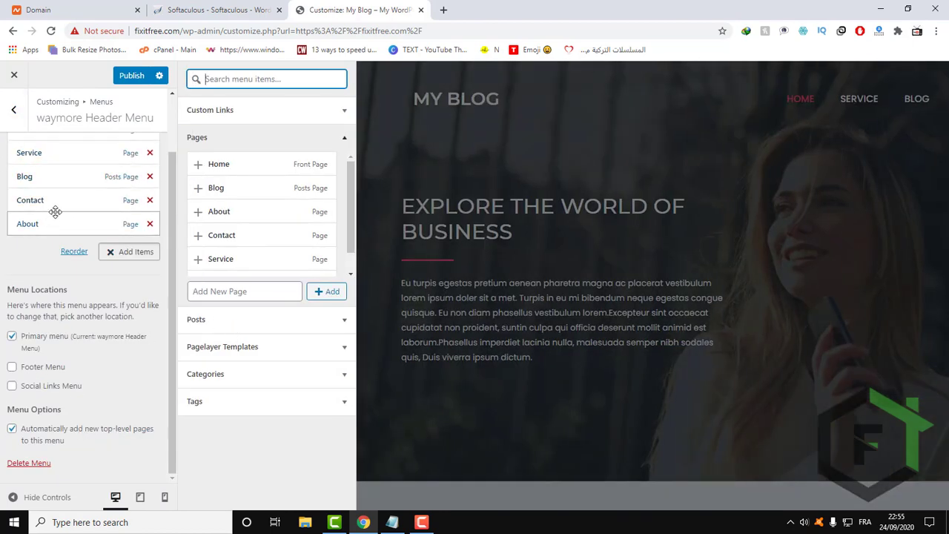
{"action": "scroll", "coordinate": [60, 197], "scroll_direction": "up", "scroll_amount": 1}
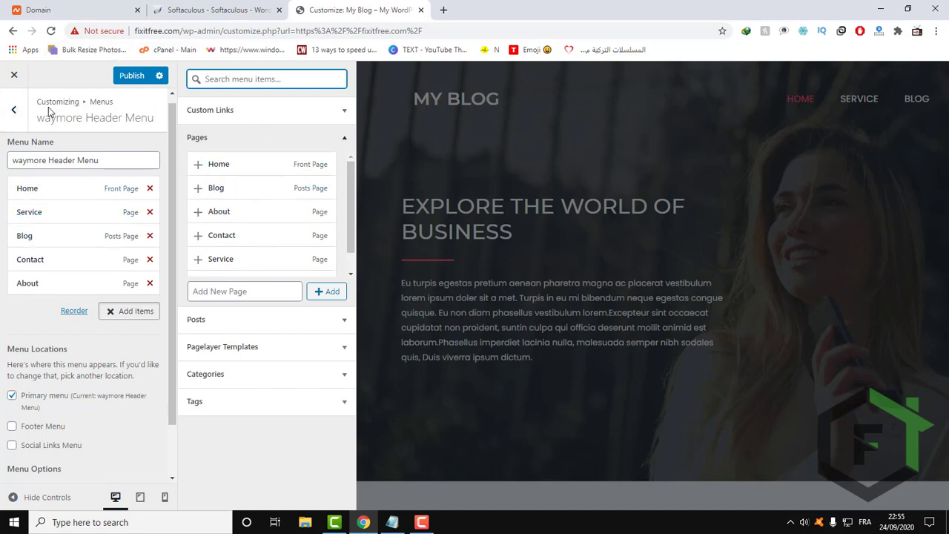
Leave the Customizer, discarding the unsaved font and menu changes, and return to the site's homepage.
{"action": "left_click", "coordinate": [14, 113]}
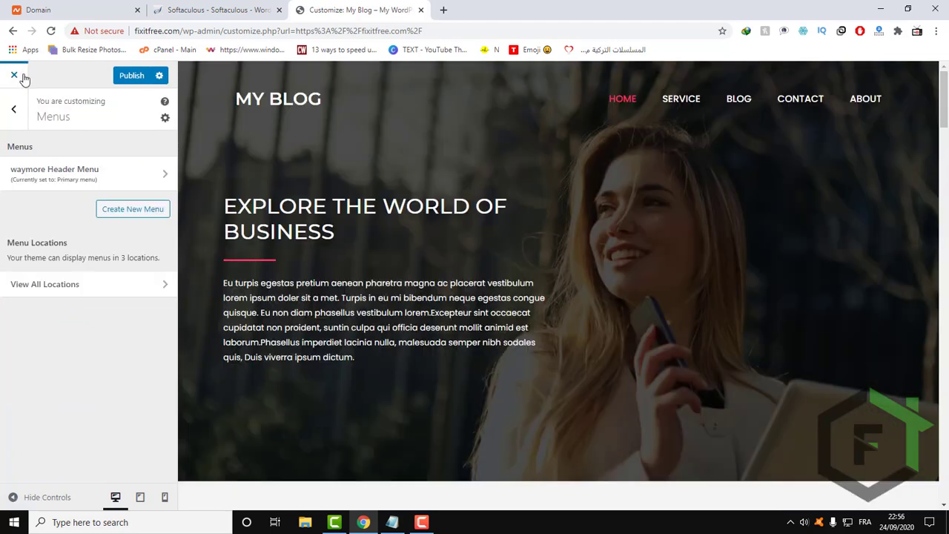
{"action": "left_click", "coordinate": [13, 75]}
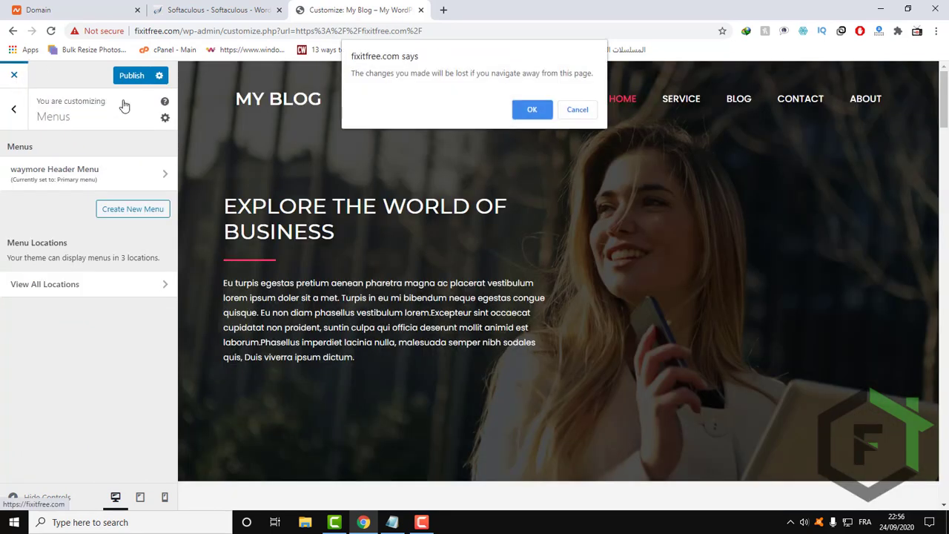
{"action": "left_click", "coordinate": [529, 110]}
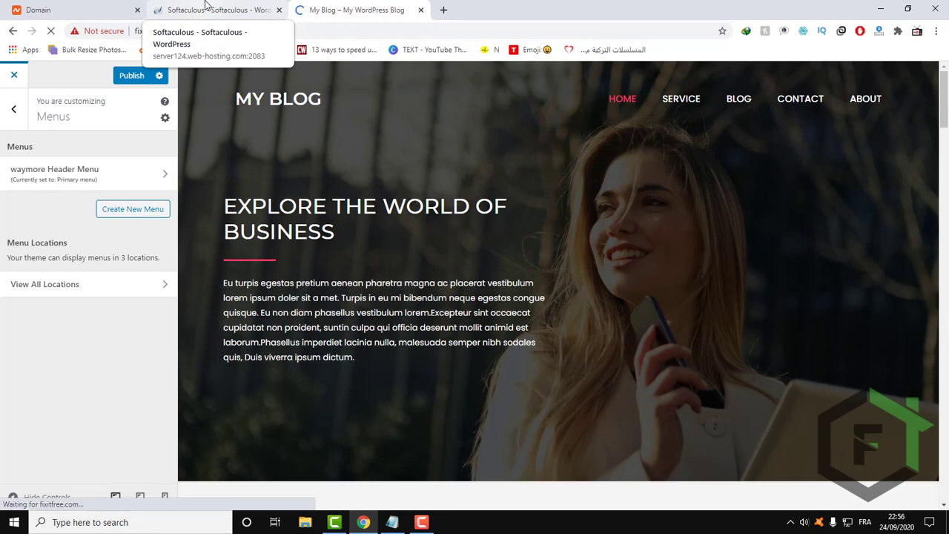
{"action": "left_click", "coordinate": [206, 5]}
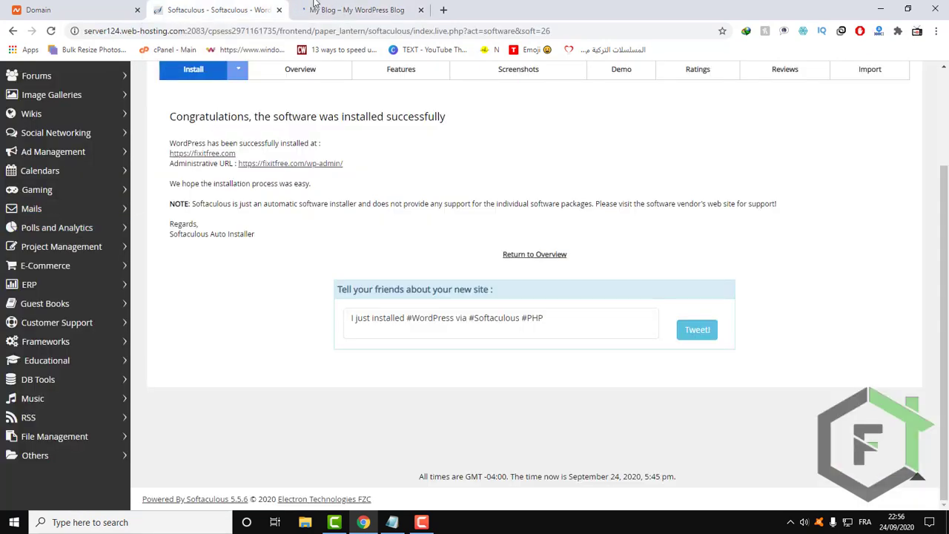
{"action": "left_click", "coordinate": [326, 11]}
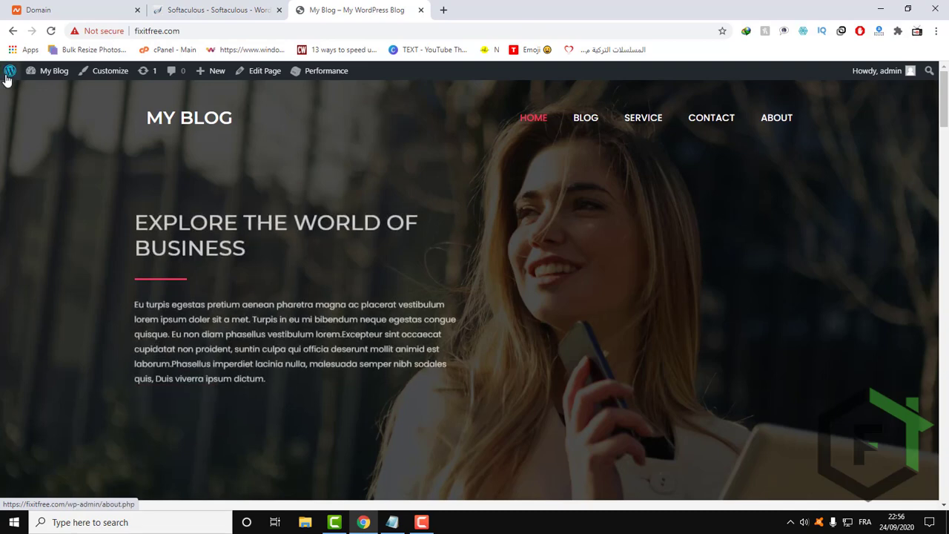
Open the Add Themes page from the WordPress dashboard and bring up the form for uploading a .zip theme.
{"action": "mouse_move", "coordinate": [7, 74]}
{"action": "left_click", "coordinate": [11, 94]}
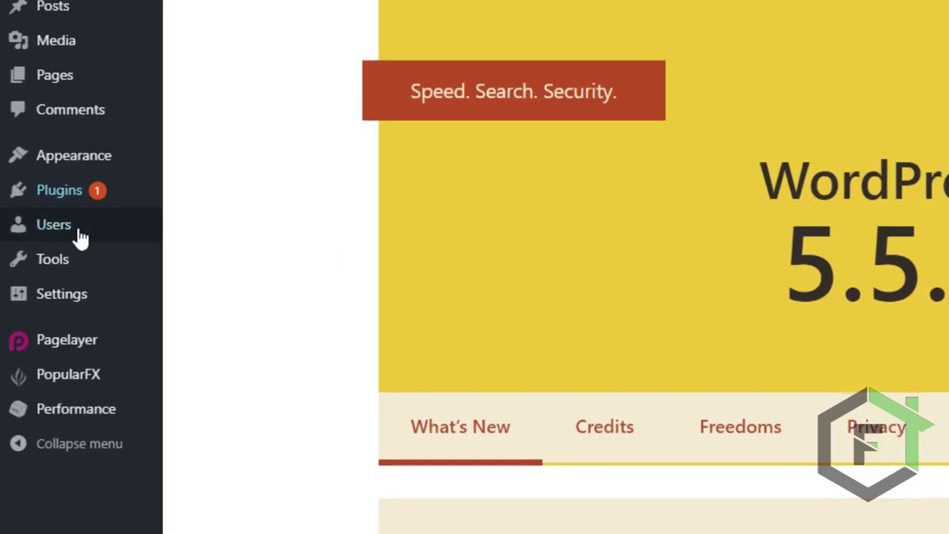
{"action": "mouse_move", "coordinate": [29, 204]}
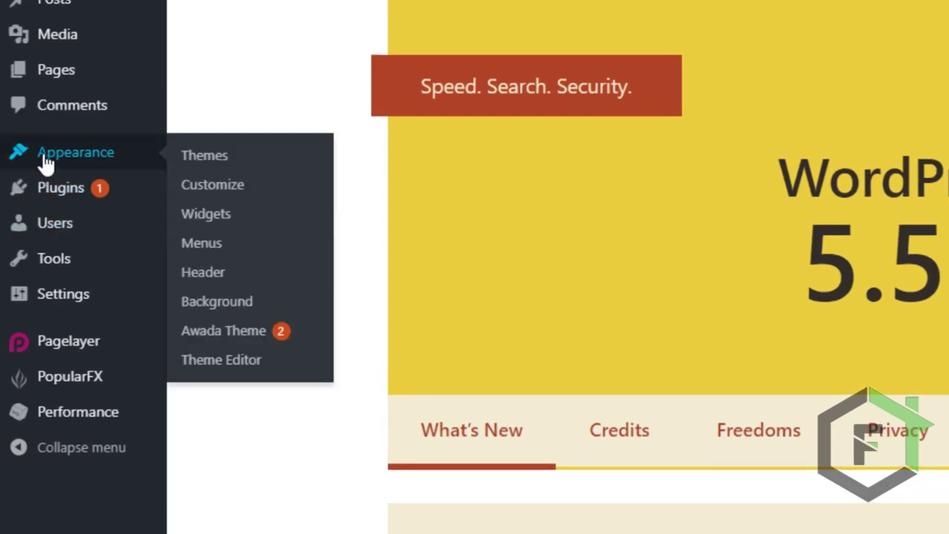
{"action": "left_click", "coordinate": [230, 159]}
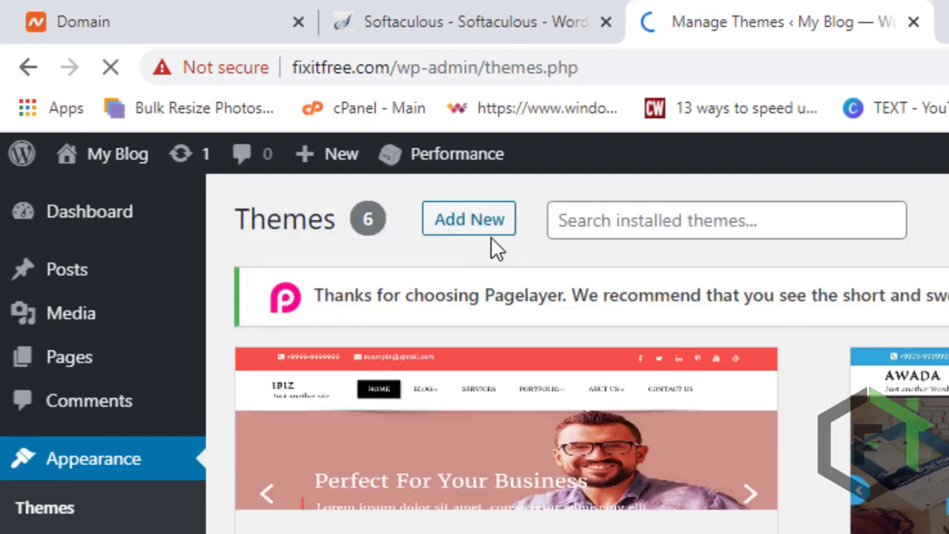
{"action": "left_click", "coordinate": [464, 232]}
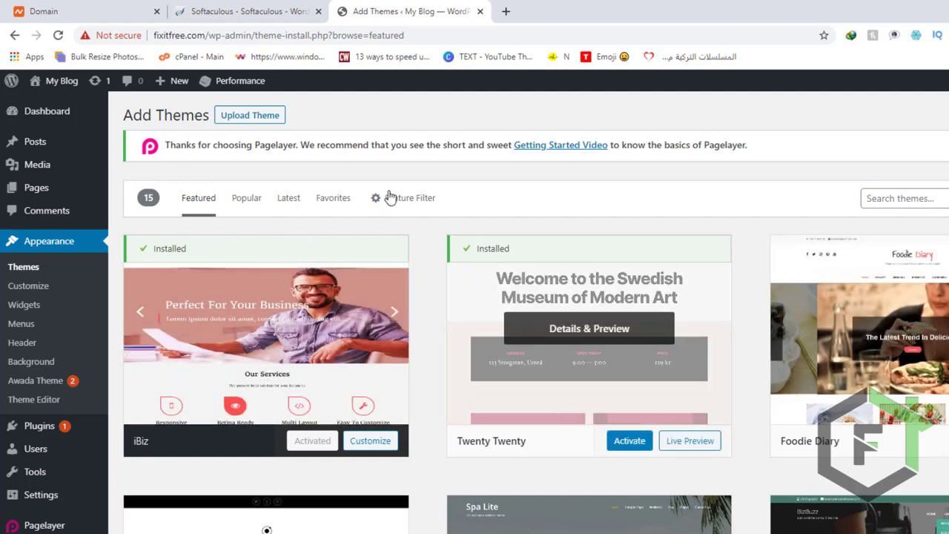
{"action": "left_click", "coordinate": [265, 119]}
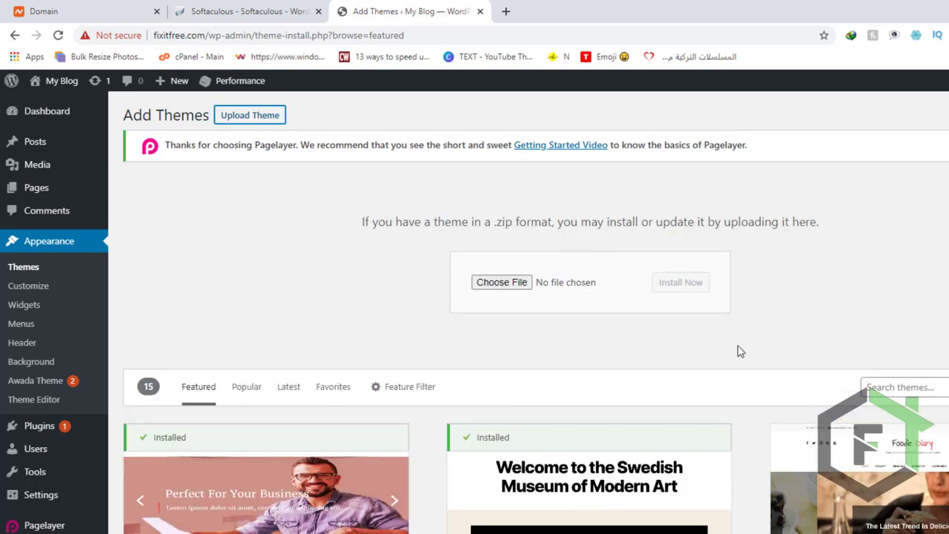
Upload vlogger.zip from the "02. THEME TO UPLOAD" folder of the themeforest Vlogger package and install it as a theme.
{"action": "left_click", "coordinate": [485, 282]}
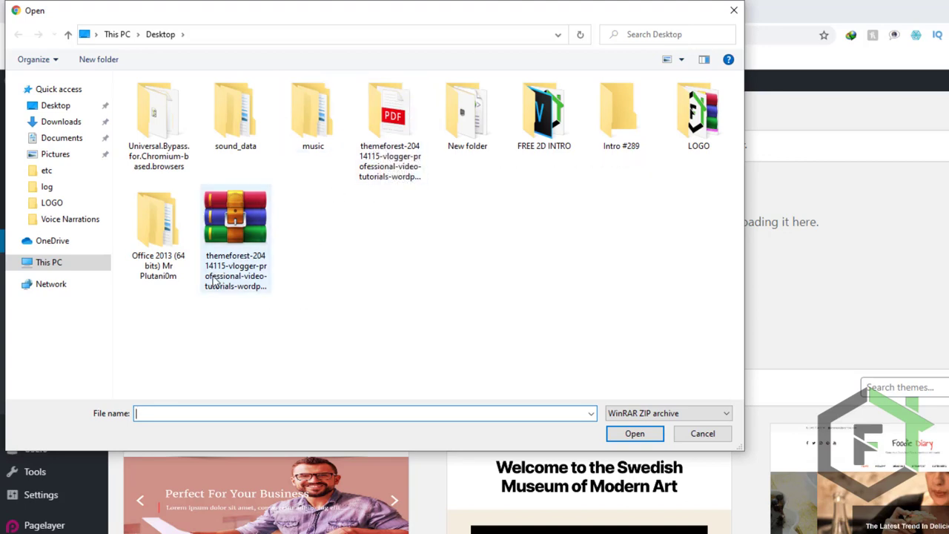
{"action": "double_click", "coordinate": [363, 169]}
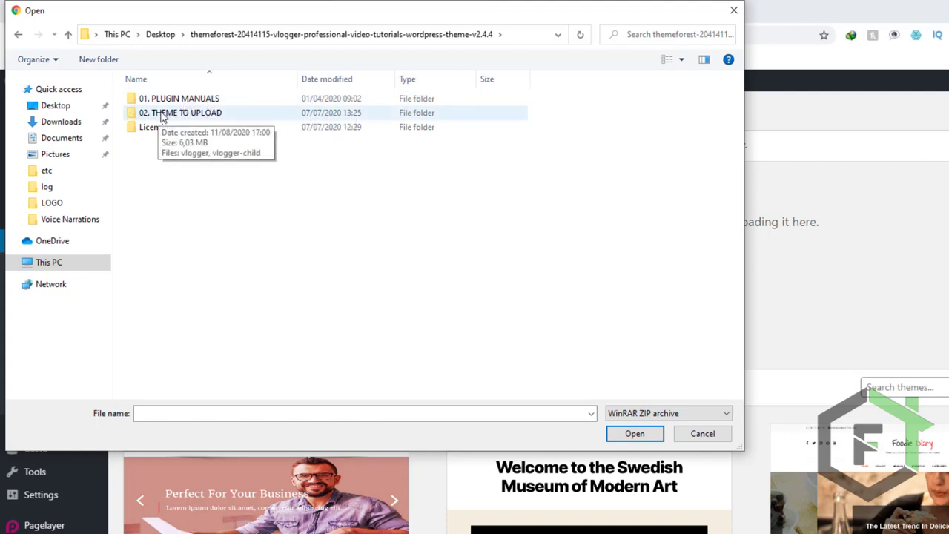
{"action": "double_click", "coordinate": [195, 113]}
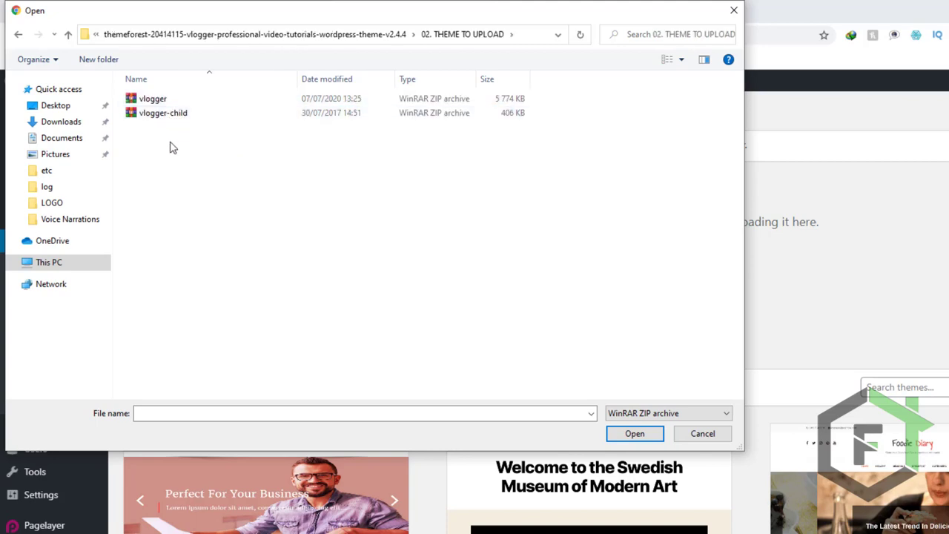
{"action": "left_click", "coordinate": [151, 116]}
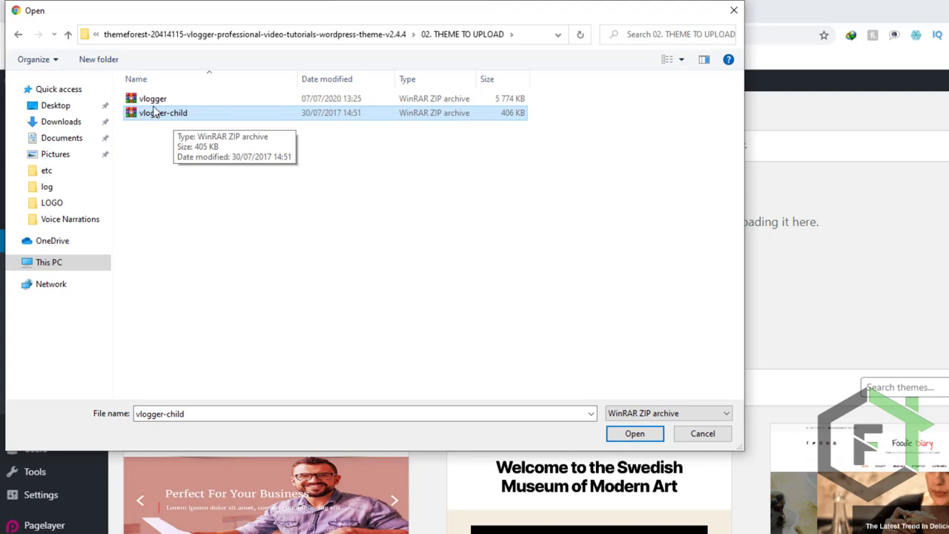
{"action": "left_click", "coordinate": [155, 104]}
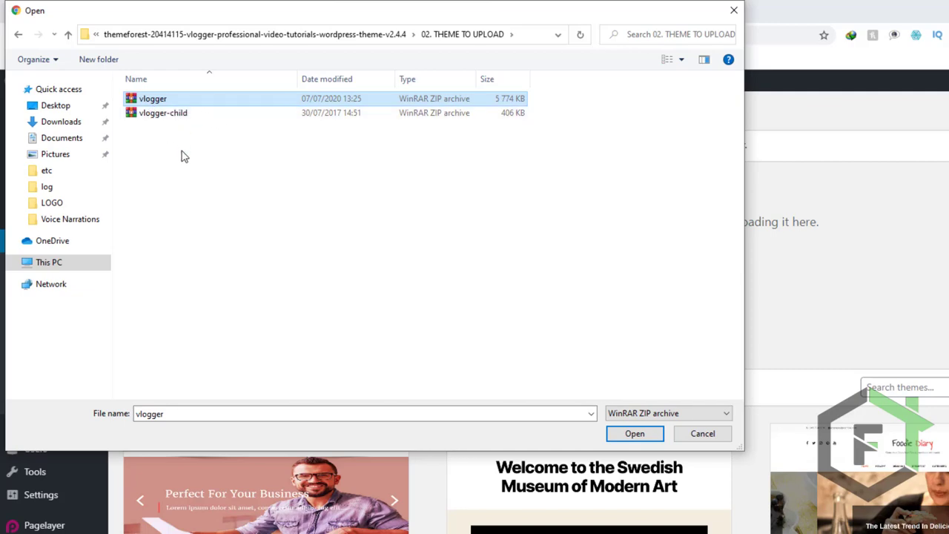
{"action": "left_click", "coordinate": [165, 115]}
{"action": "left_click", "coordinate": [168, 100]}
{"action": "double_click", "coordinate": [165, 99]}
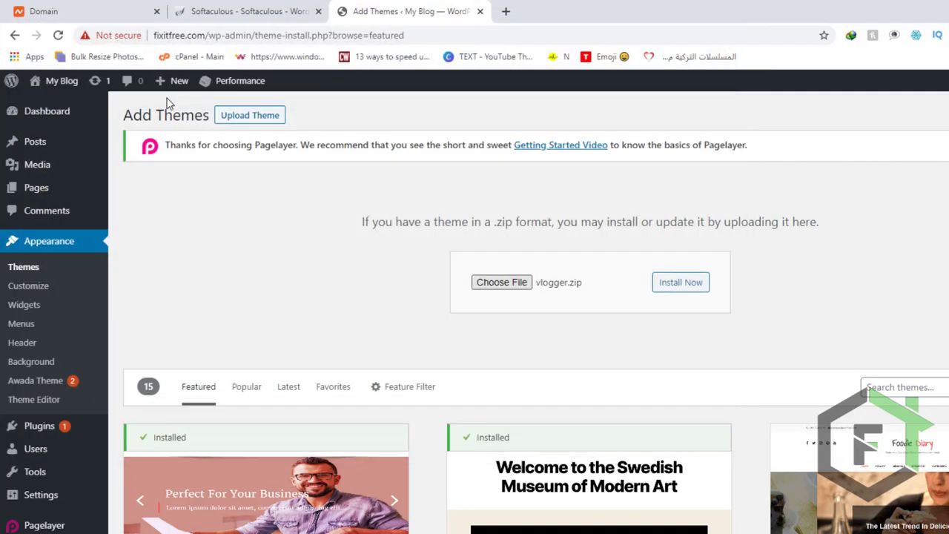
{"action": "left_click", "coordinate": [694, 288]}
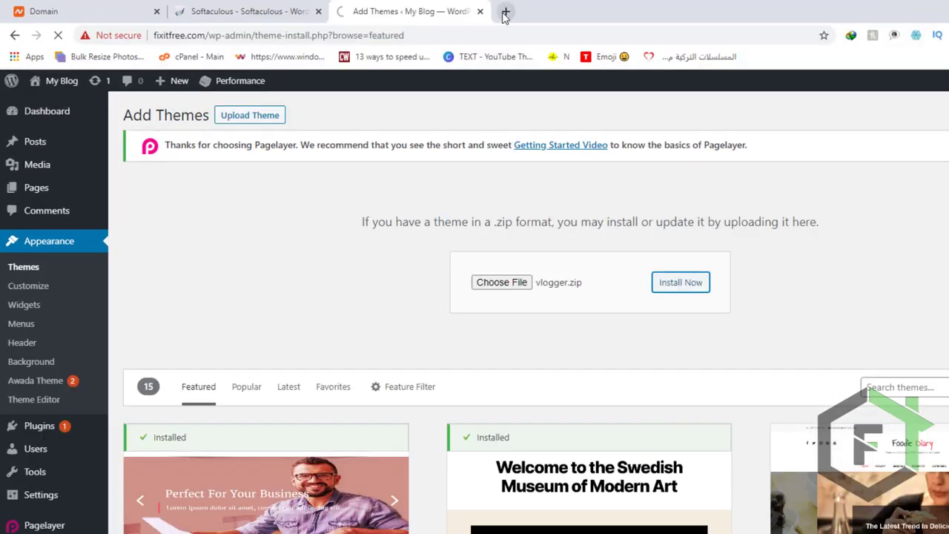
Search Google for "vlogger theme" in a new browser tab and open the Vlogger item page on ThemeForest.
{"action": "left_click", "coordinate": [504, 12]}
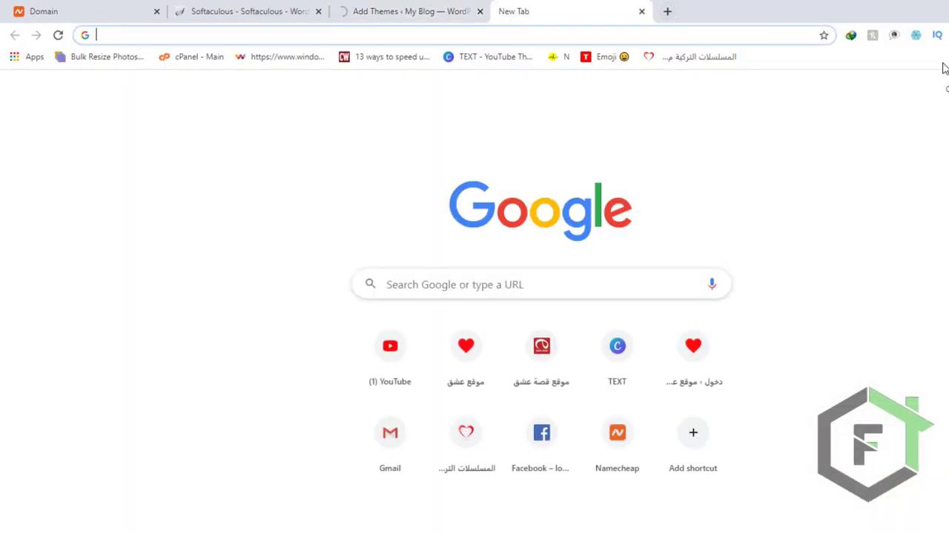
{"action": "type", "text": "vlog"}
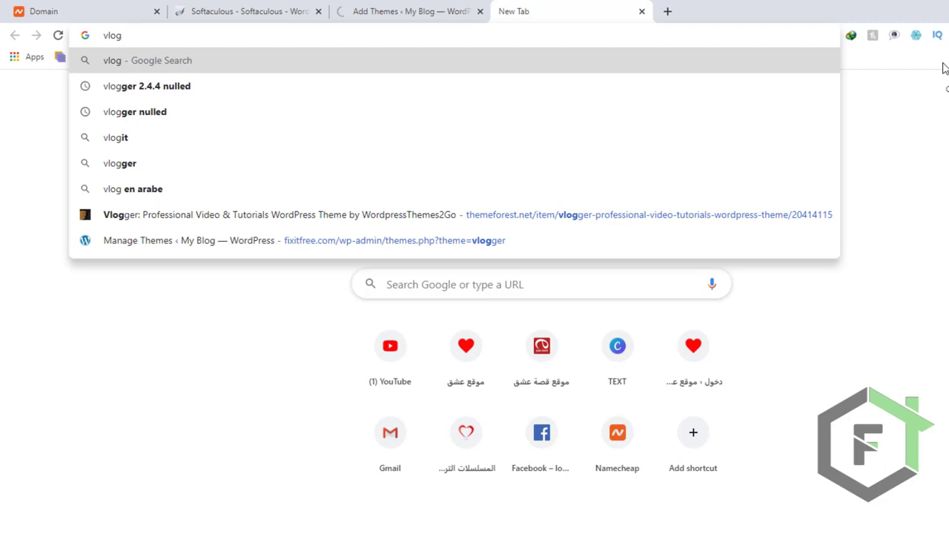
{"action": "type", "text": "ger"}
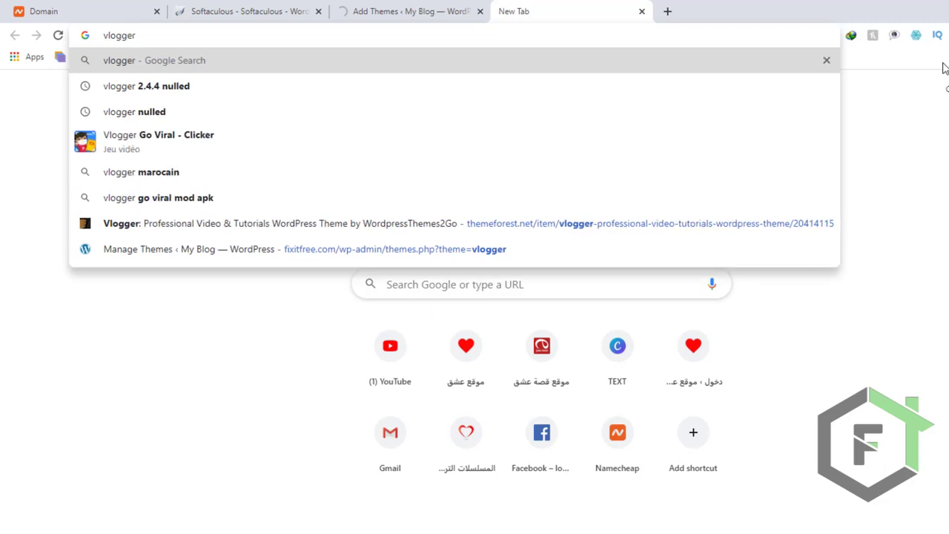
{"action": "type", "text": " the"}
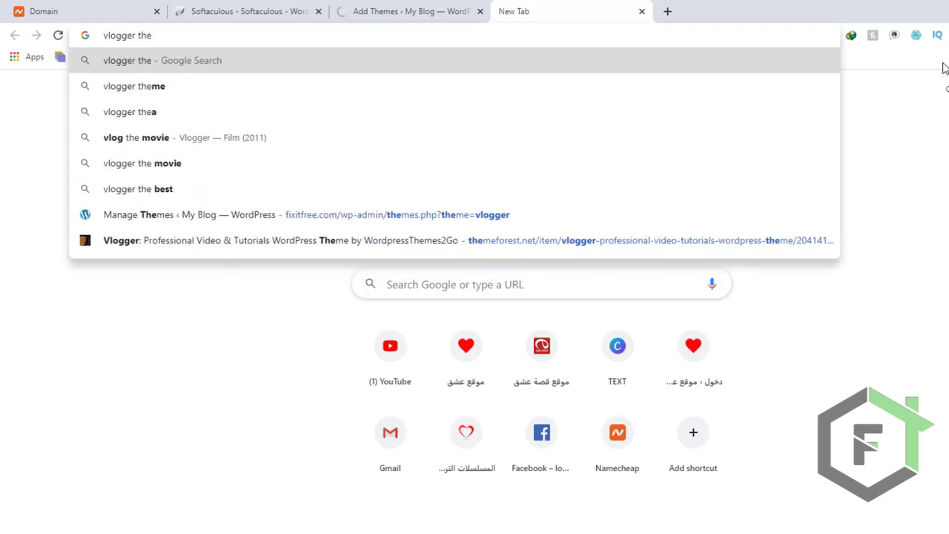
{"action": "key", "text": "Down"}
{"action": "key", "text": "Return"}
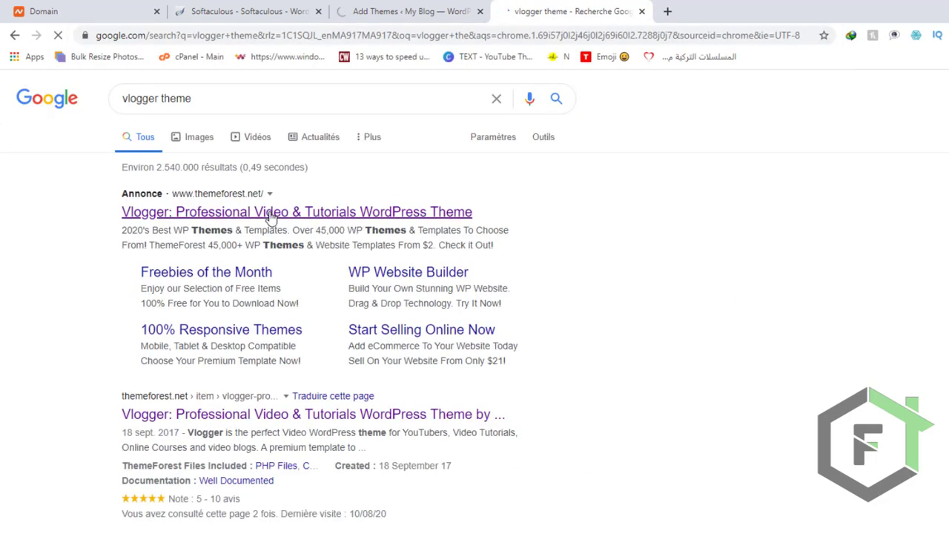
{"action": "left_click", "coordinate": [271, 215]}
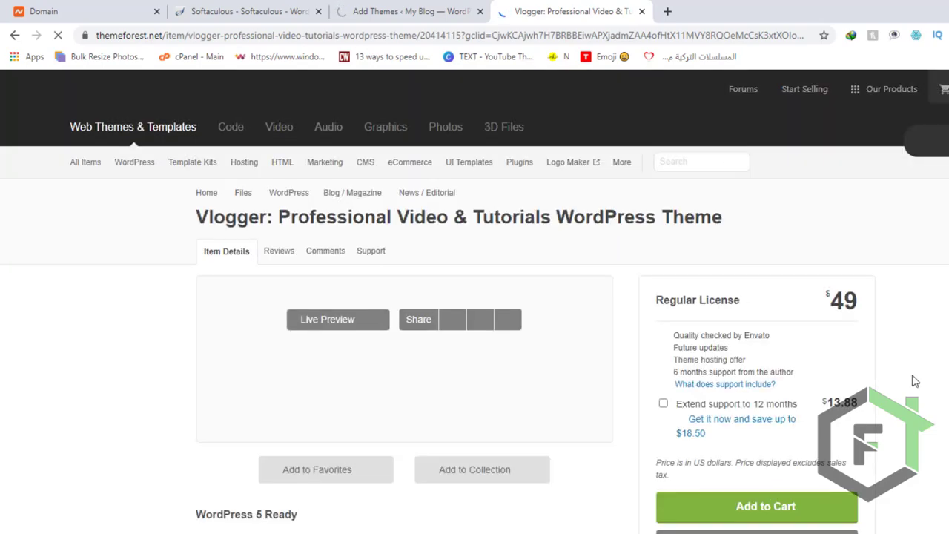
{"action": "scroll", "coordinate": [612, 393], "scroll_direction": "down", "scroll_amount": 1}
{"action": "scroll", "coordinate": [613, 393], "scroll_direction": "down", "scroll_amount": 5}
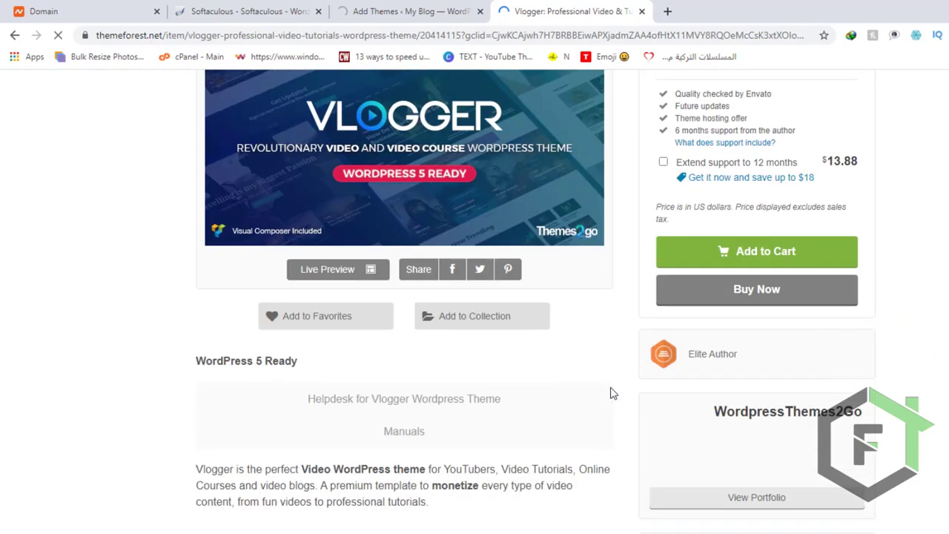
{"action": "scroll", "coordinate": [612, 393], "scroll_direction": "up", "scroll_amount": 5}
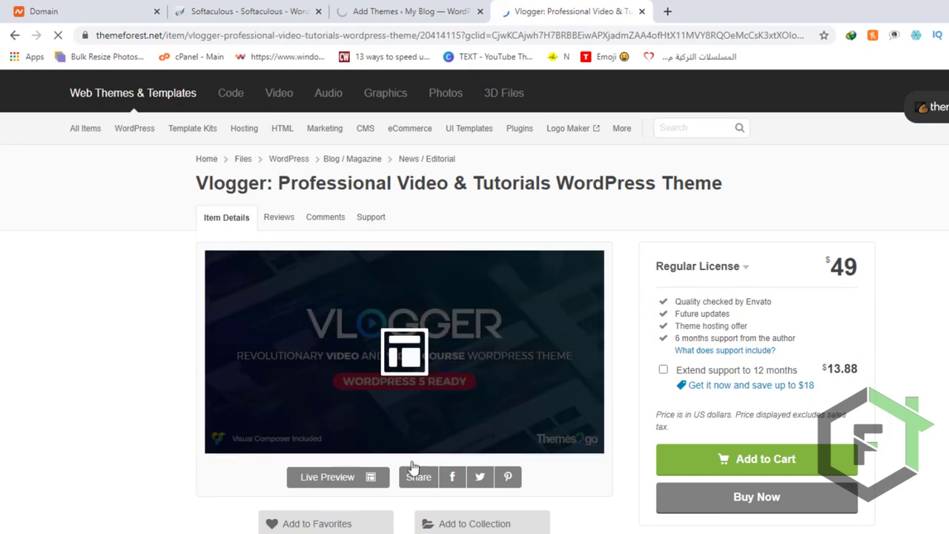
Open the Vlogger theme's live preview and examine the sections of its demo homepage.
{"action": "left_click", "coordinate": [408, 368]}
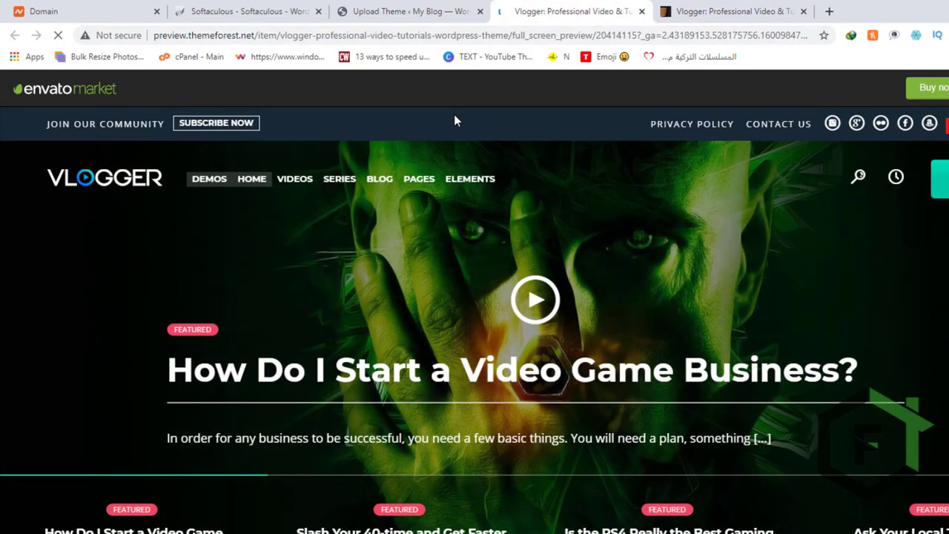
{"action": "scroll", "coordinate": [492, 231], "scroll_direction": "down", "scroll_amount": 8}
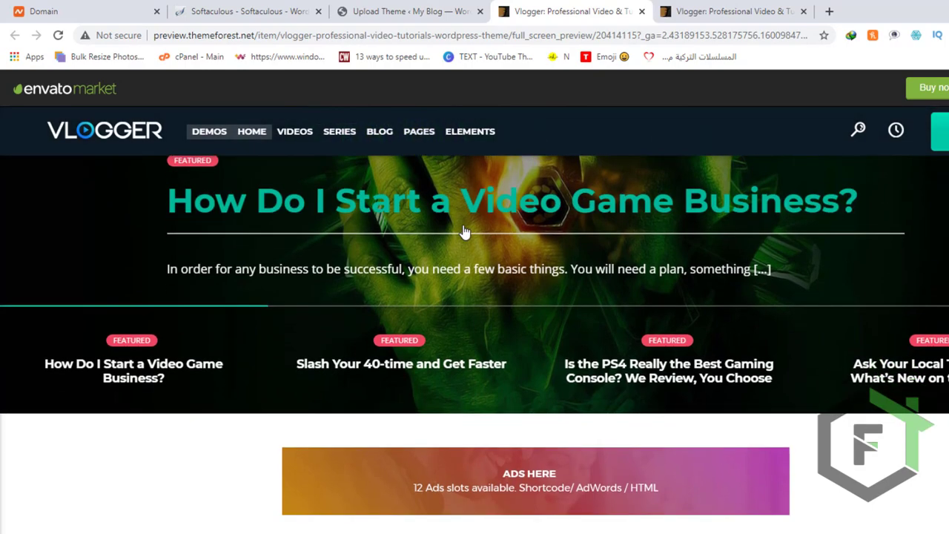
{"action": "scroll", "coordinate": [448, 306], "scroll_direction": "down", "scroll_amount": 5}
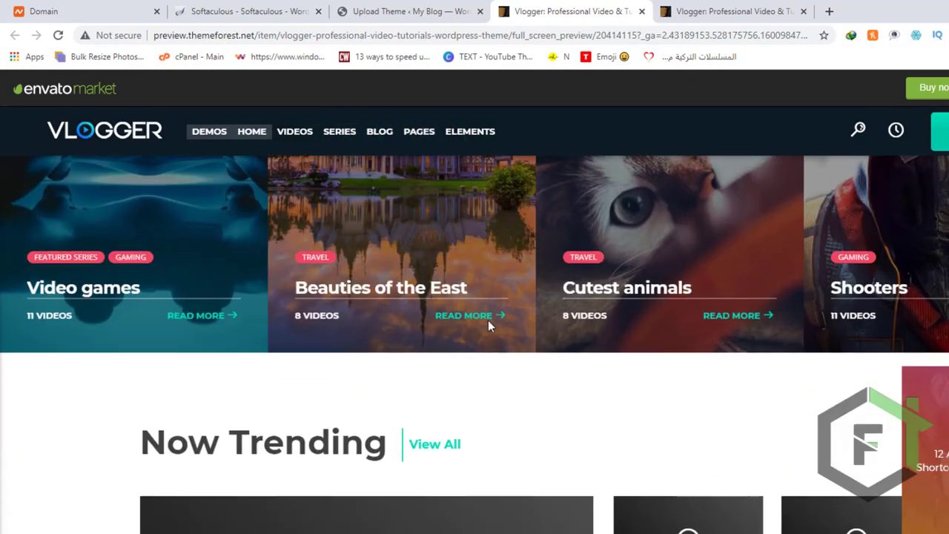
{"action": "scroll", "coordinate": [586, 367], "scroll_direction": "down", "scroll_amount": 8}
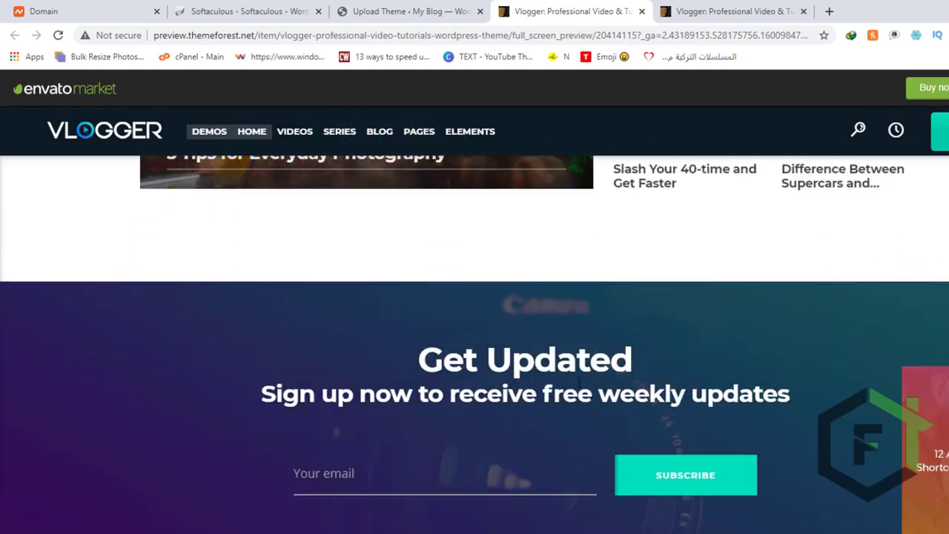
{"action": "scroll", "coordinate": [602, 379], "scroll_direction": "down", "scroll_amount": 2}
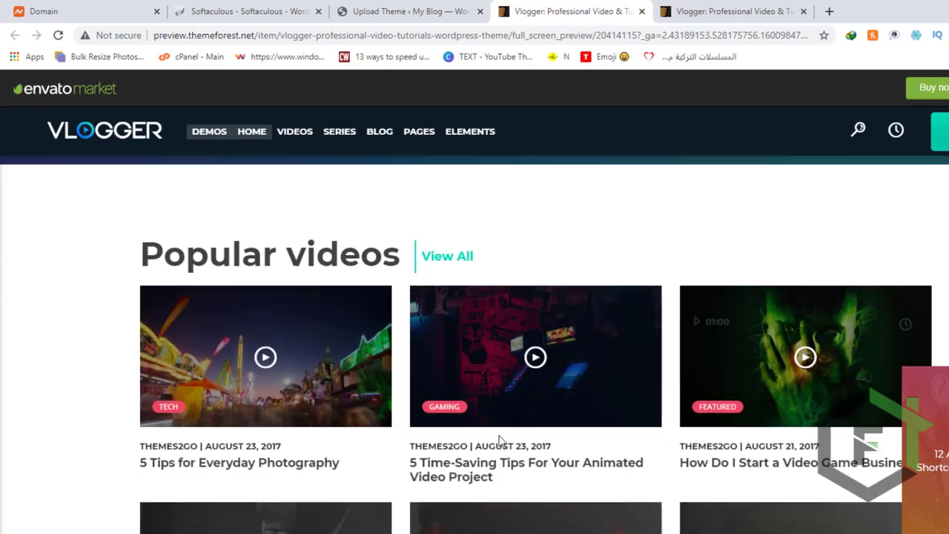
{"action": "scroll", "coordinate": [511, 523], "scroll_direction": "down", "scroll_amount": 1}
{"action": "scroll", "coordinate": [512, 524], "scroll_direction": "down", "scroll_amount": 7}
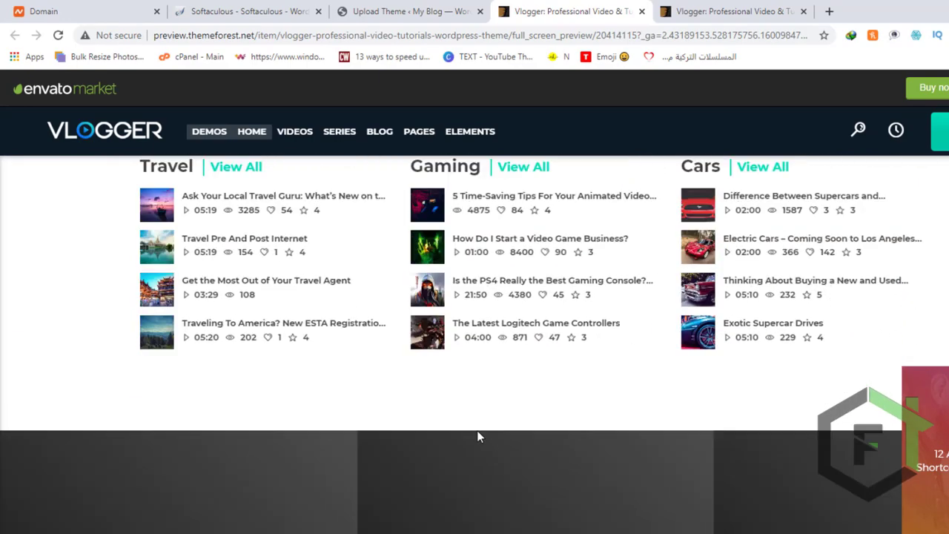
{"action": "scroll", "coordinate": [754, 404], "scroll_direction": "down", "scroll_amount": 3}
{"action": "scroll", "coordinate": [756, 402], "scroll_direction": "up", "scroll_amount": 8}
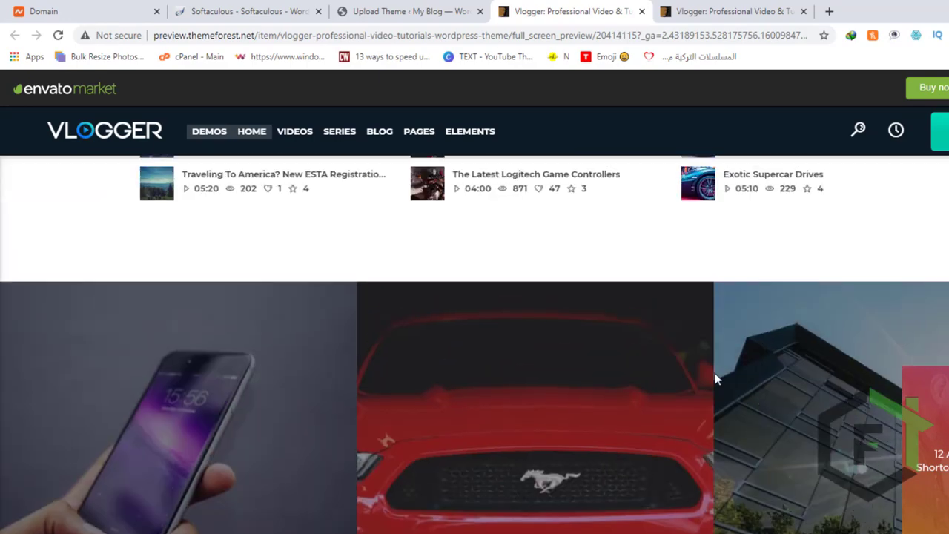
{"action": "scroll", "coordinate": [689, 359], "scroll_direction": "up", "scroll_amount": 10}
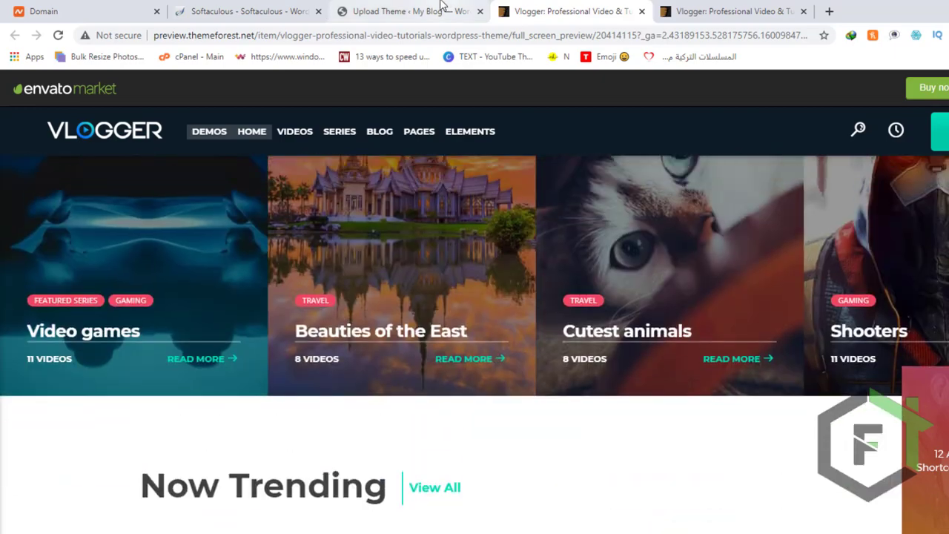
Return to the WordPress theme upload page and activate the newly installed Vlogger theme.
{"action": "left_click", "coordinate": [441, 6]}
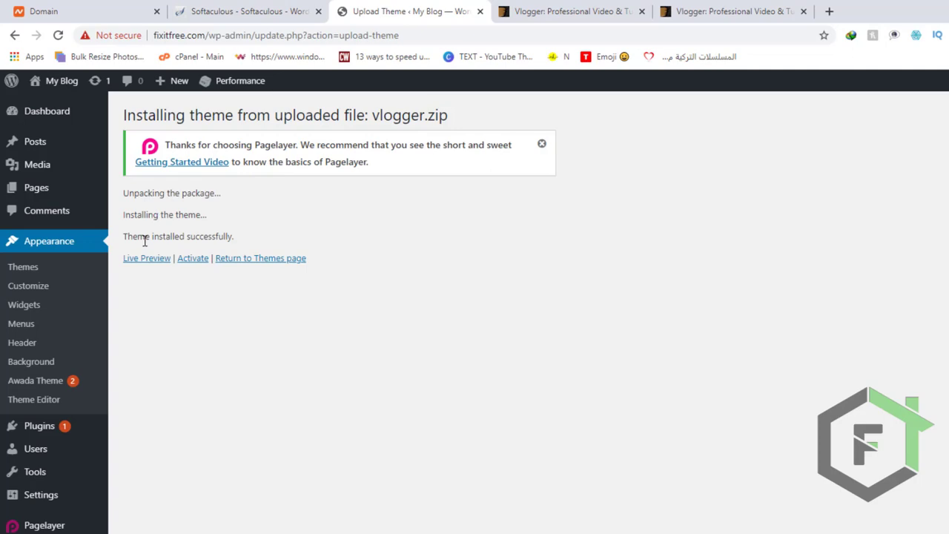
{"action": "left_click", "coordinate": [195, 263]}
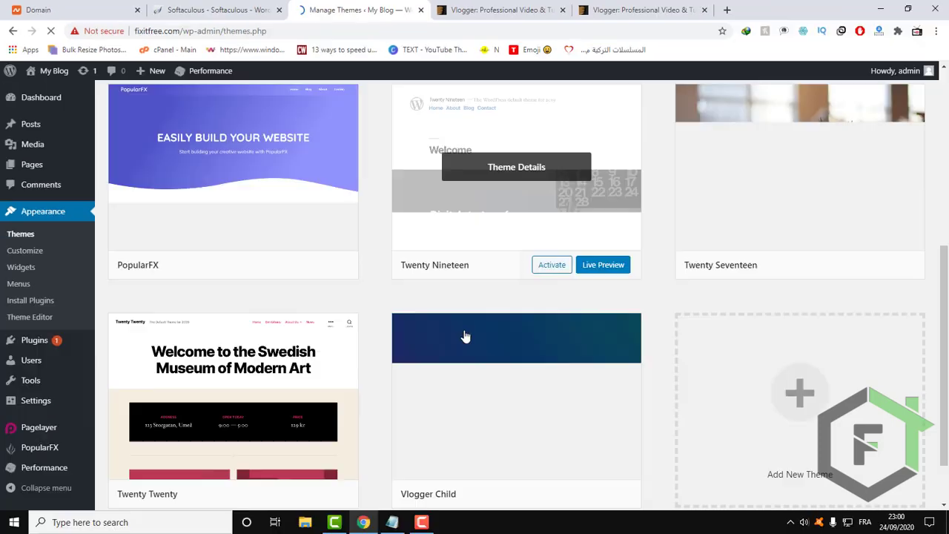
{"action": "scroll", "coordinate": [465, 336], "scroll_direction": "up", "scroll_amount": 5}
{"action": "scroll", "coordinate": [465, 333], "scroll_direction": "up", "scroll_amount": 1}
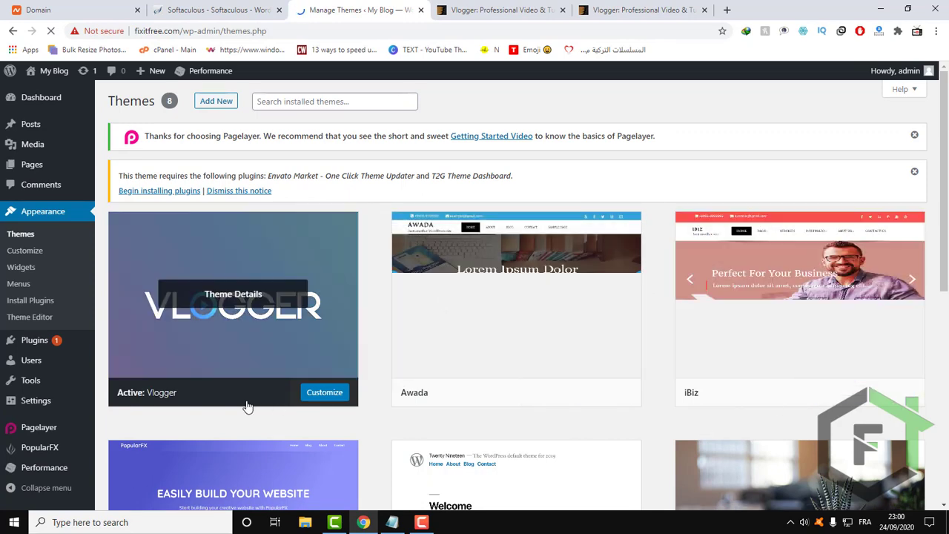
Delete the installed Awada theme and check the details of the active Vlogger theme.
{"action": "scroll", "coordinate": [247, 415], "scroll_direction": "down", "scroll_amount": 2}
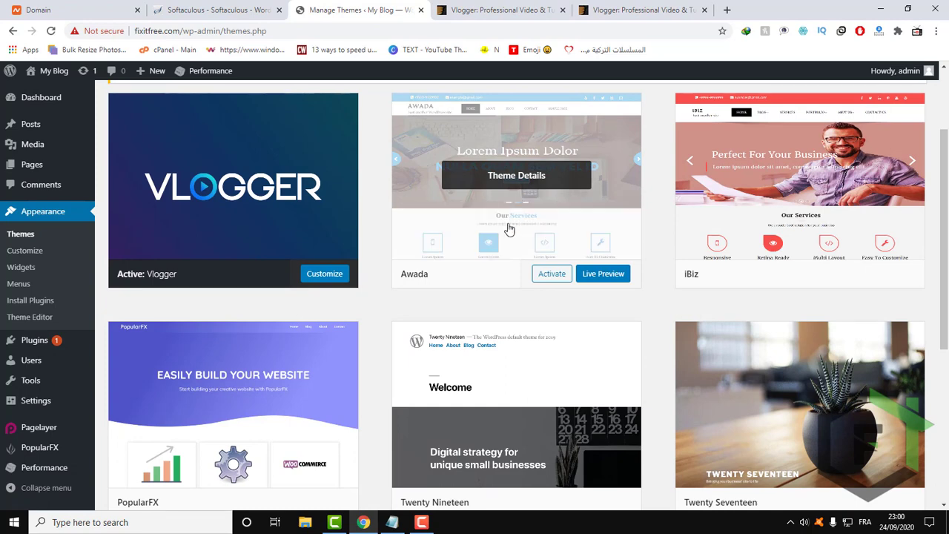
{"action": "left_click", "coordinate": [507, 217]}
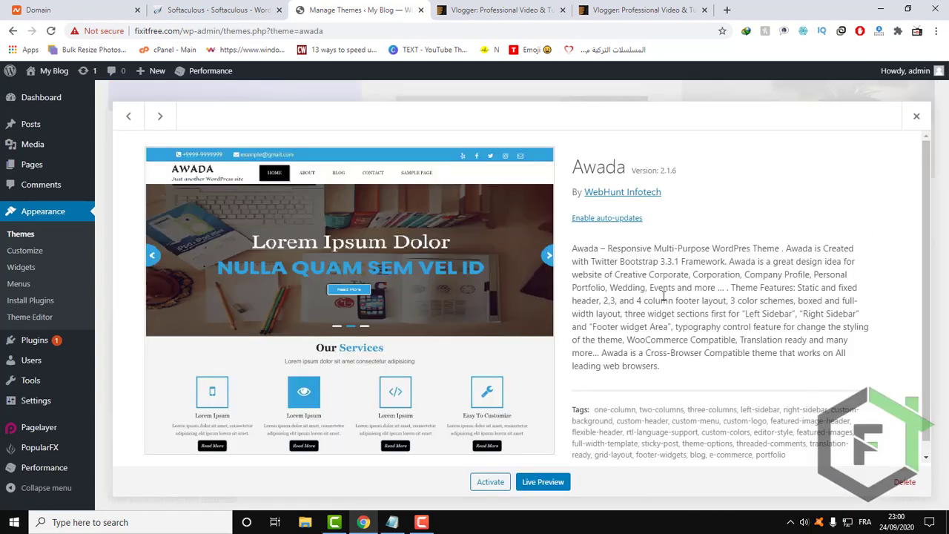
{"action": "left_click", "coordinate": [904, 486]}
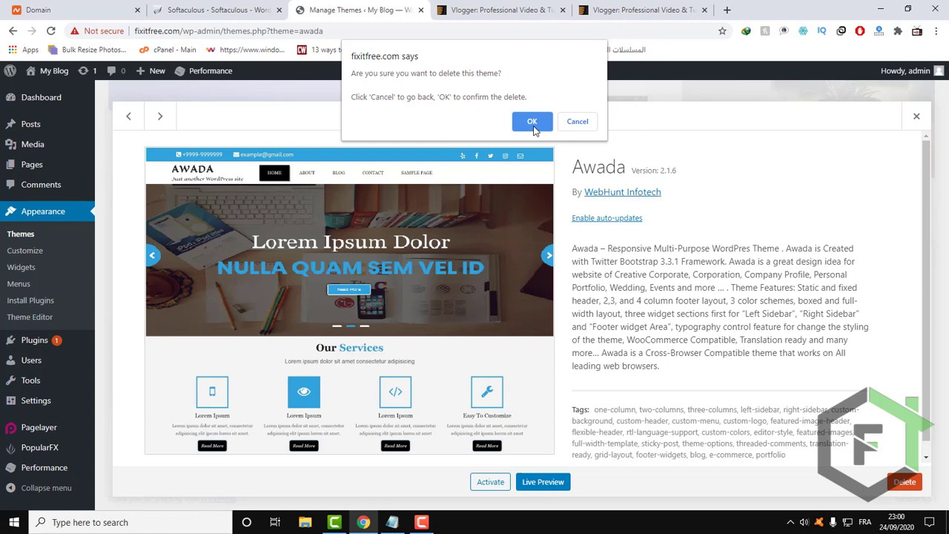
{"action": "left_click", "coordinate": [532, 122]}
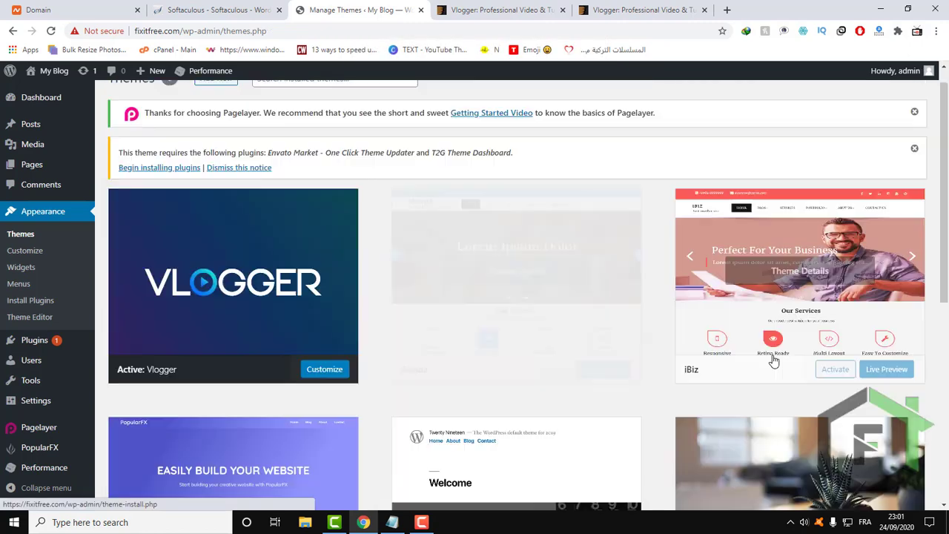
{"action": "left_click", "coordinate": [225, 294]}
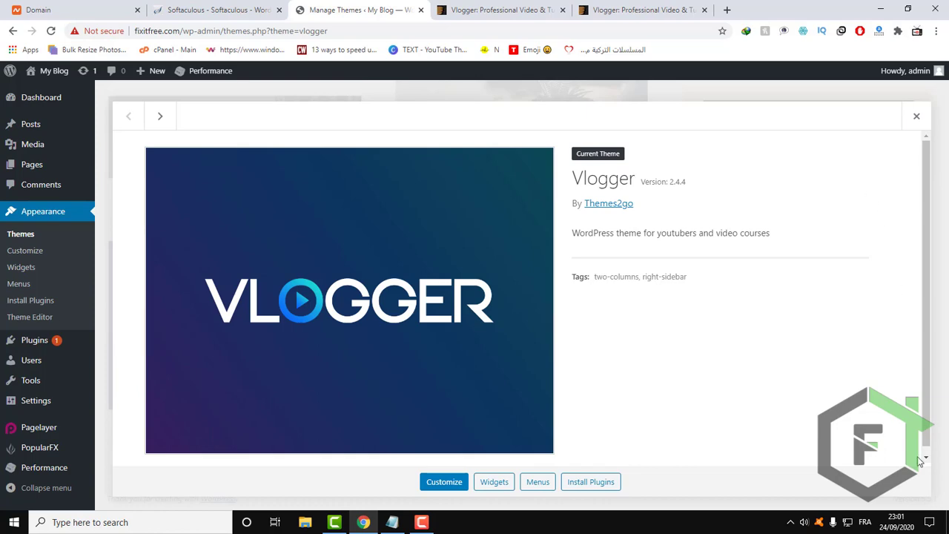
{"action": "left_click", "coordinate": [916, 116]}
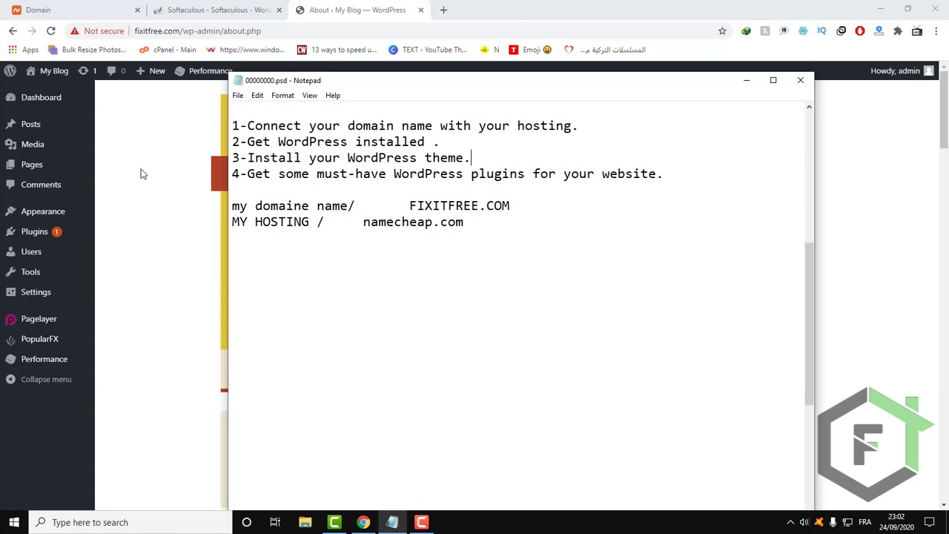
Open the Add Plugins page from the WordPress dashboard, then install and activate the Jetpack by WordPress.com plugin.
{"action": "mouse_move", "coordinate": [18, 243]}
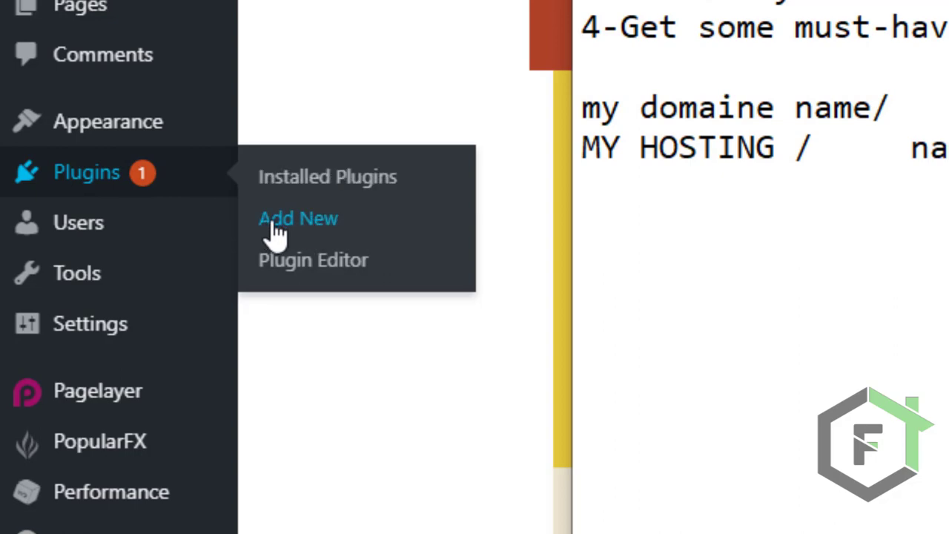
{"action": "left_click", "coordinate": [308, 234]}
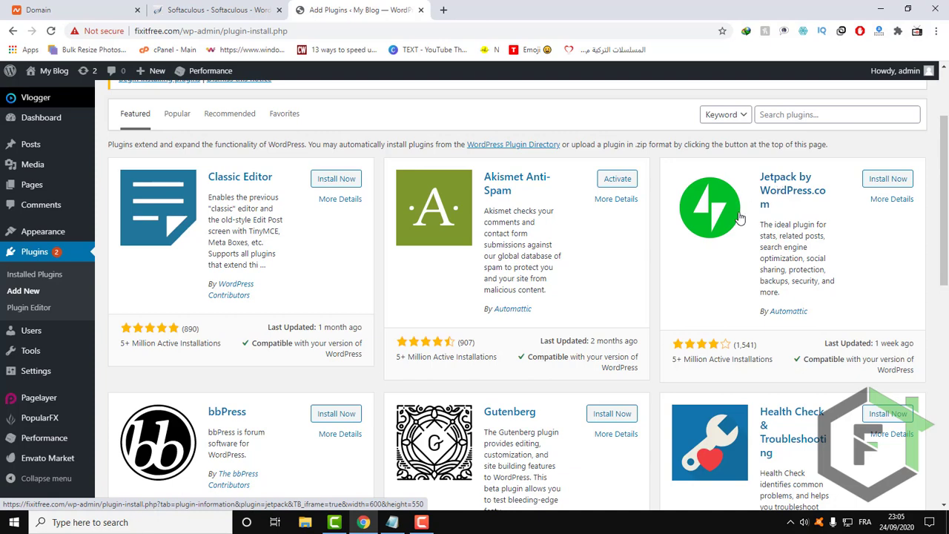
{"action": "left_click", "coordinate": [887, 178]}
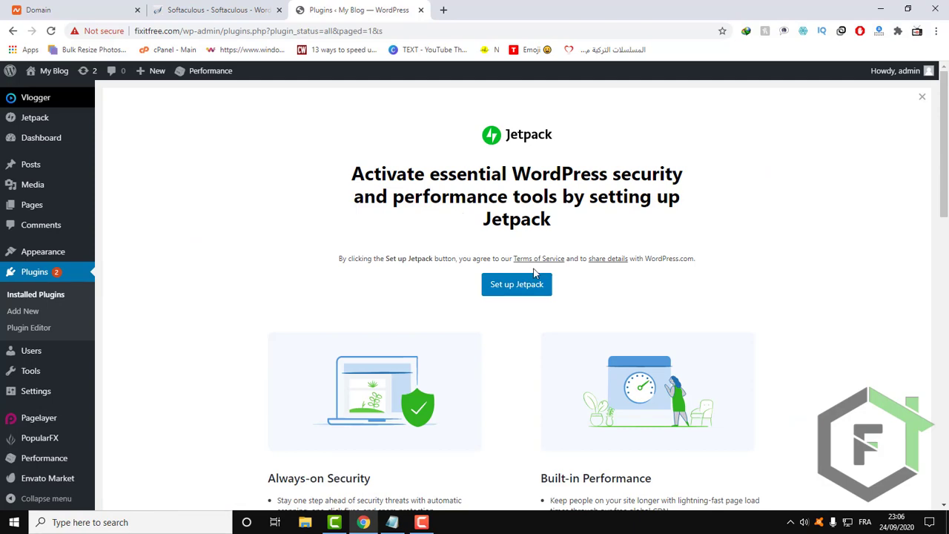
Start the Jetpack setup and bring up the WordPress.com account connection approval.
{"action": "scroll", "coordinate": [534, 275], "scroll_direction": "down", "scroll_amount": 2}
{"action": "scroll", "coordinate": [534, 275], "scroll_direction": "up", "scroll_amount": 2}
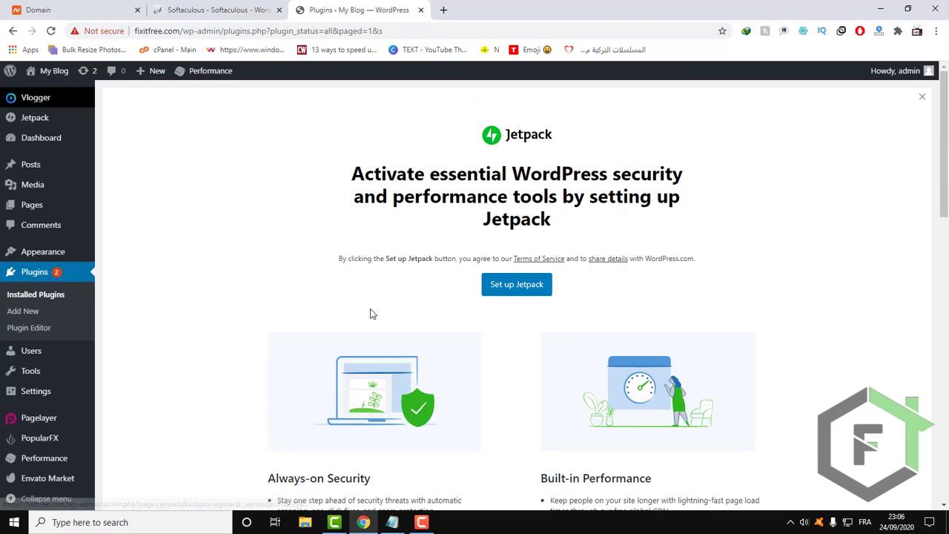
{"action": "left_click", "coordinate": [512, 289]}
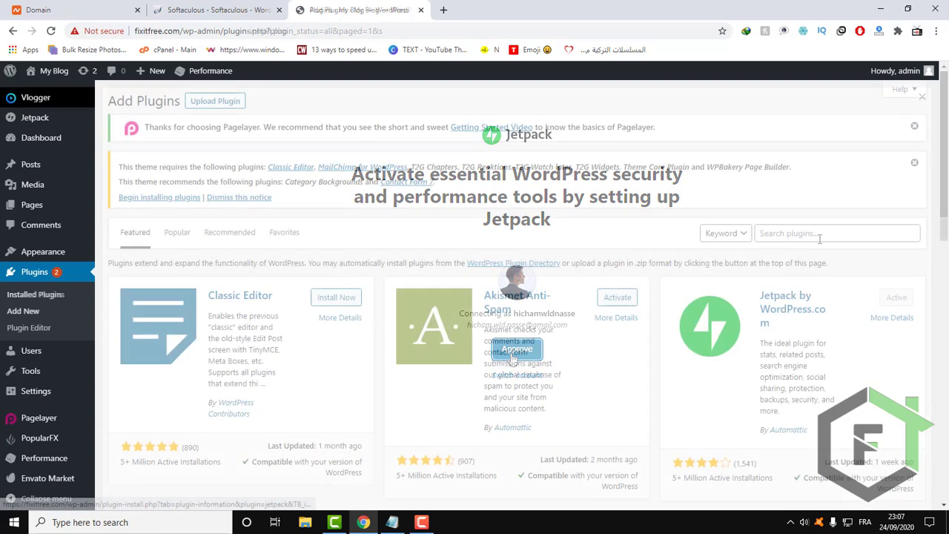
Search the plugin directory on the Add Plugins page for "yoast".
{"action": "left_click", "coordinate": [815, 235]}
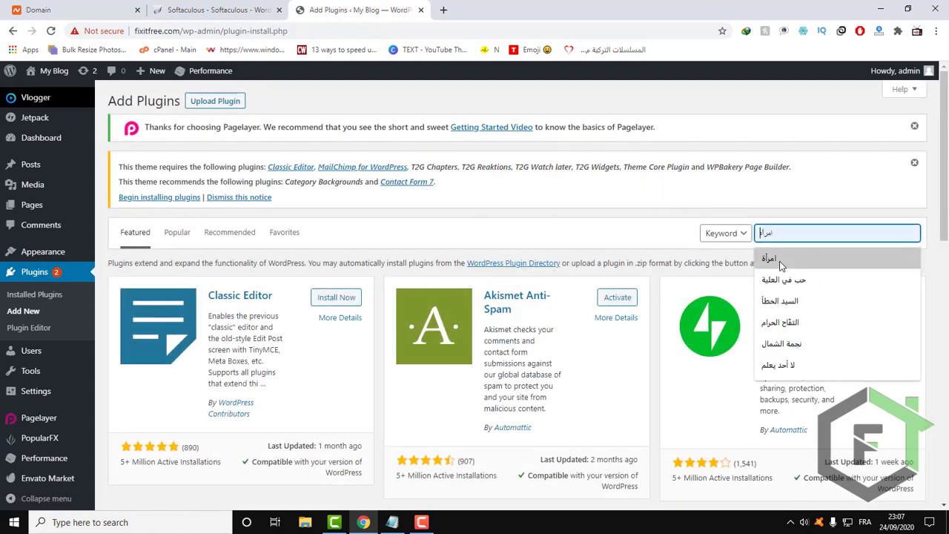
{"action": "type", "text": "ye"}
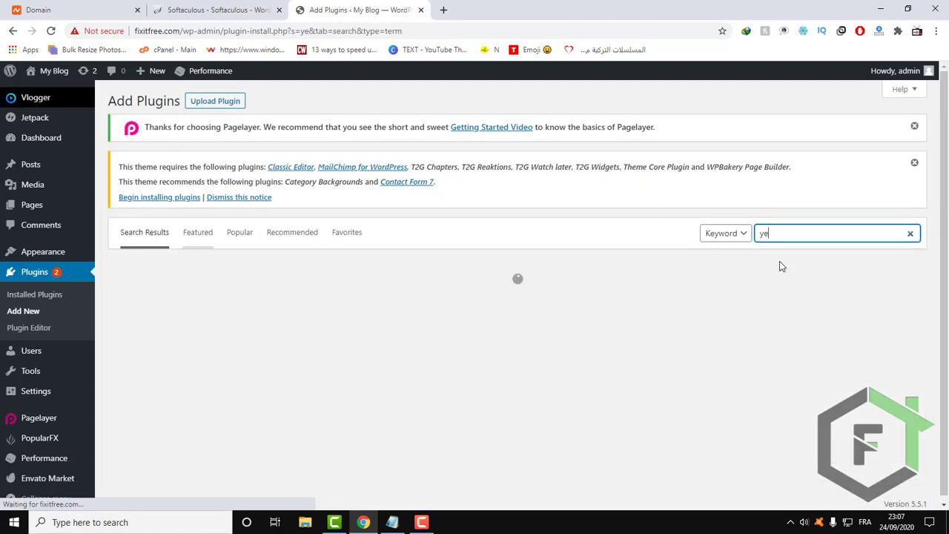
{"action": "type", "text": "a"}
{"action": "key", "text": "BackSpace"}
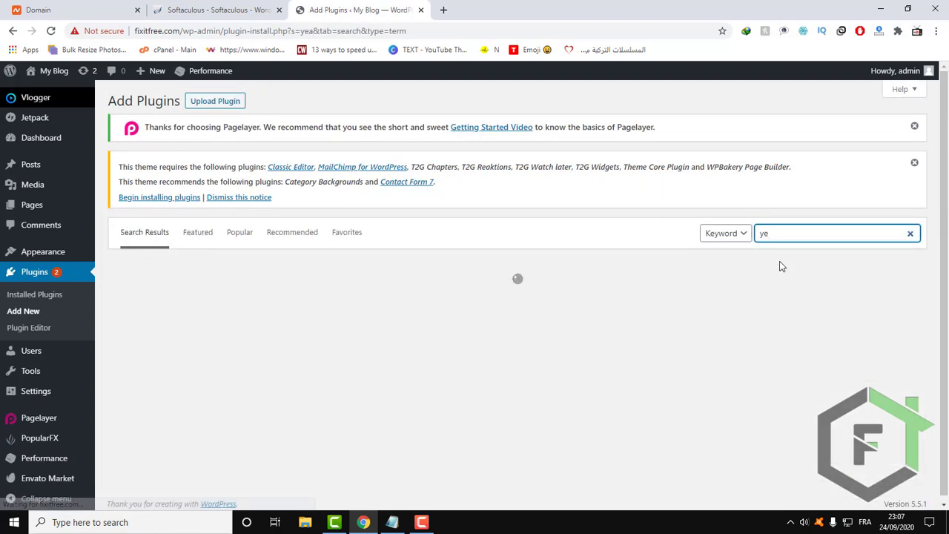
{"action": "key", "text": "BackSpace"}
{"action": "type", "text": "oas"}
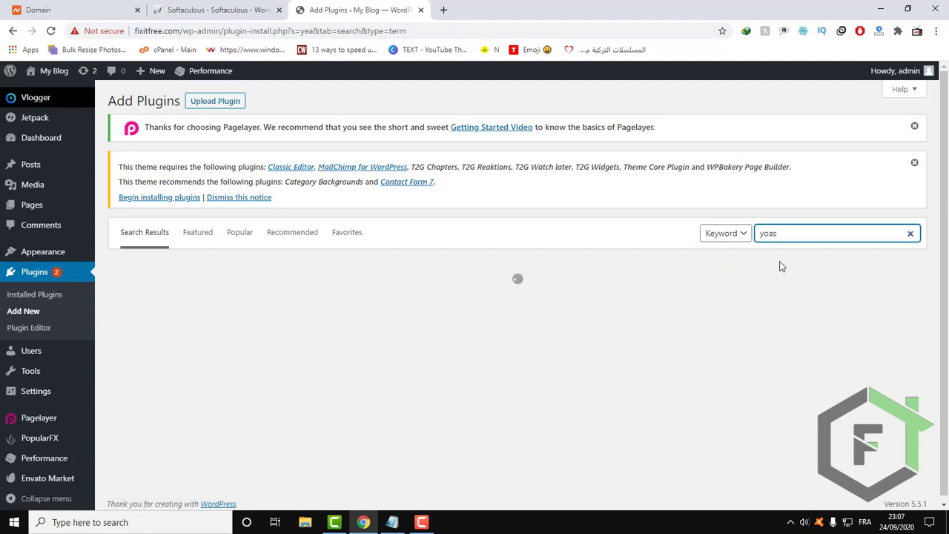
{"action": "type", "text": "t"}
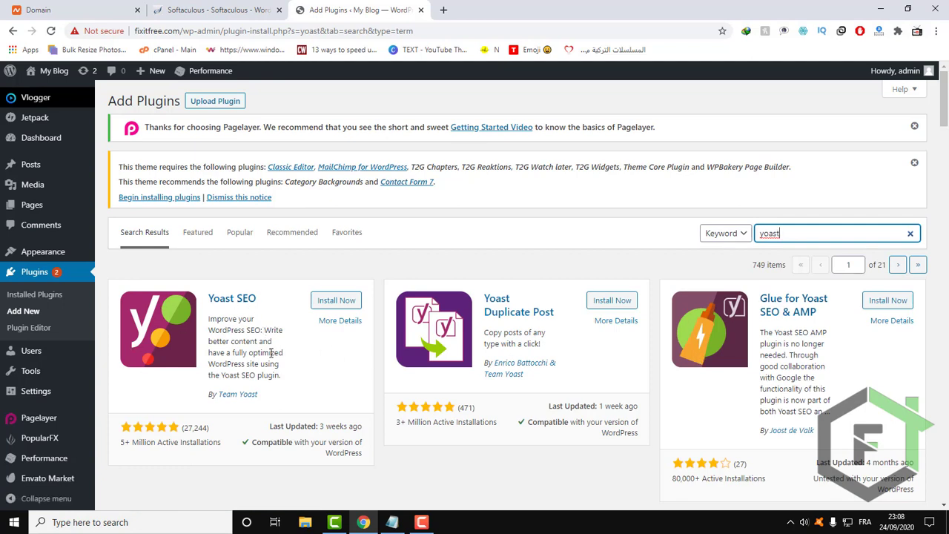
Check the Yoast SEO plugin's rating and installation figures, then install and activate the plugin.
{"action": "mouse_move", "coordinate": [120, 447]}
{"action": "left_mouse_down"}
{"action": "mouse_move", "coordinate": [142, 447]}
{"action": "mouse_move", "coordinate": [130, 444]}
{"action": "left_mouse_up"}
{"action": "left_click", "coordinate": [221, 438]}
{"action": "left_click", "coordinate": [141, 449]}
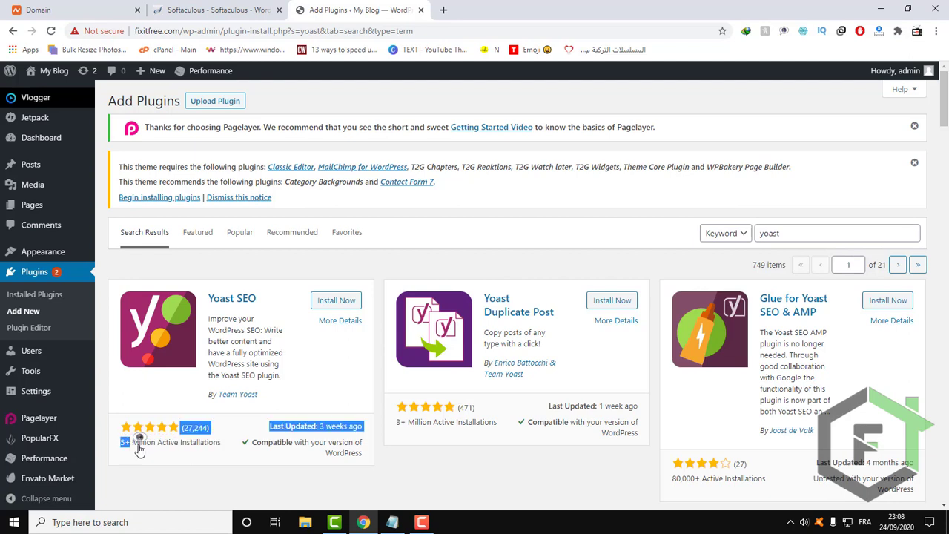
{"action": "left_click", "coordinate": [158, 441]}
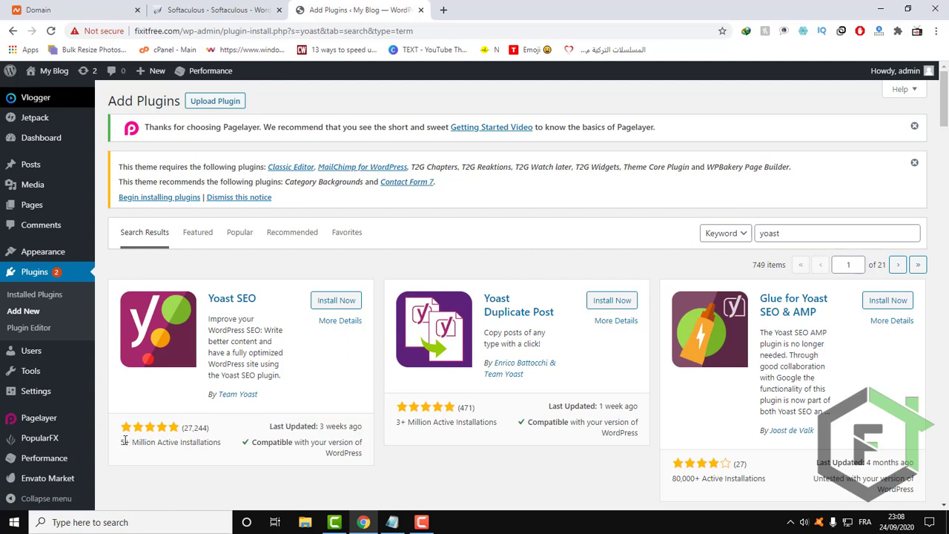
{"action": "left_click", "coordinate": [338, 300]}
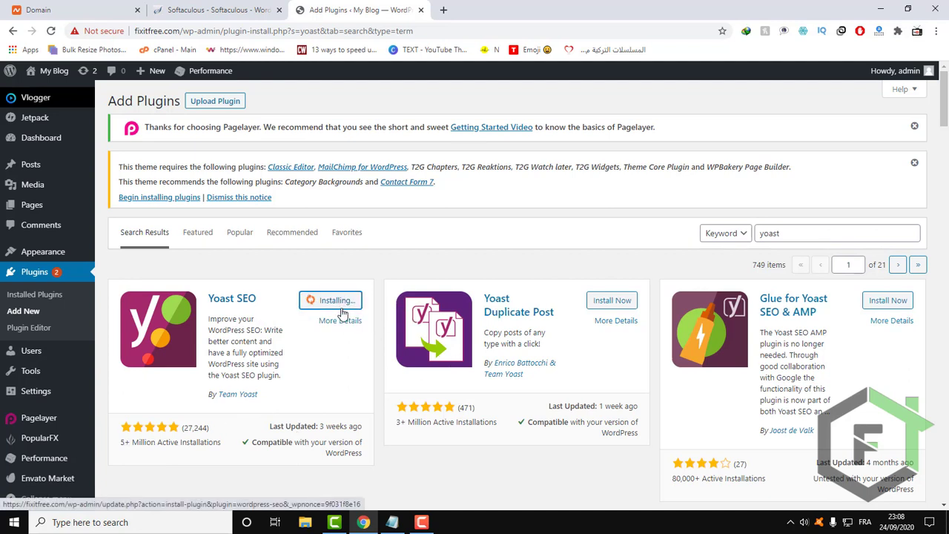
{"action": "left_click_drag", "start_coordinate": [304, 380], "coordinate": [209, 327]}
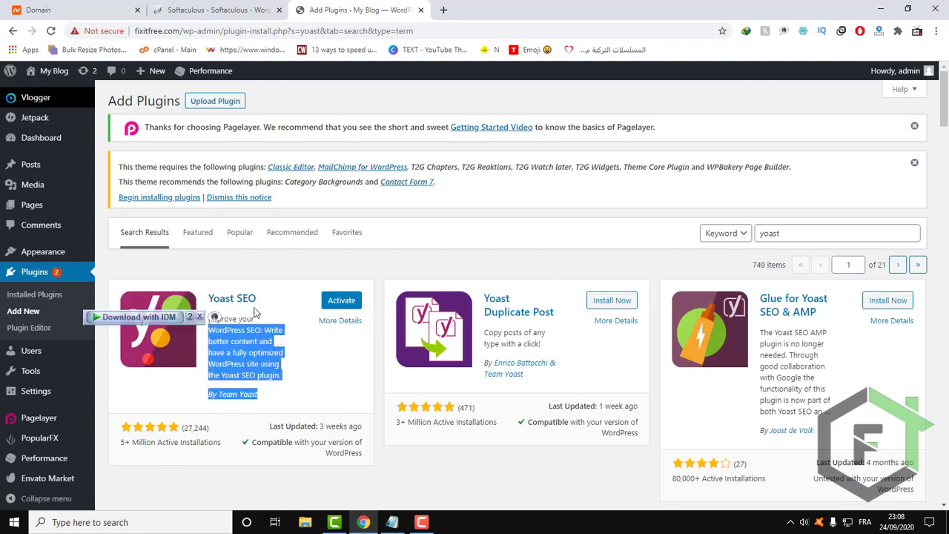
{"action": "left_click", "coordinate": [341, 304]}
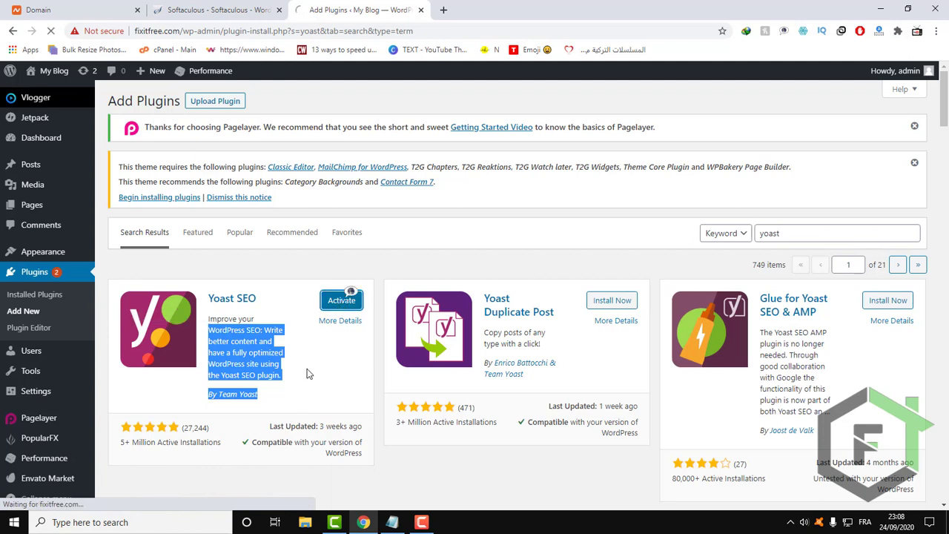
{"action": "left_click", "coordinate": [300, 393]}
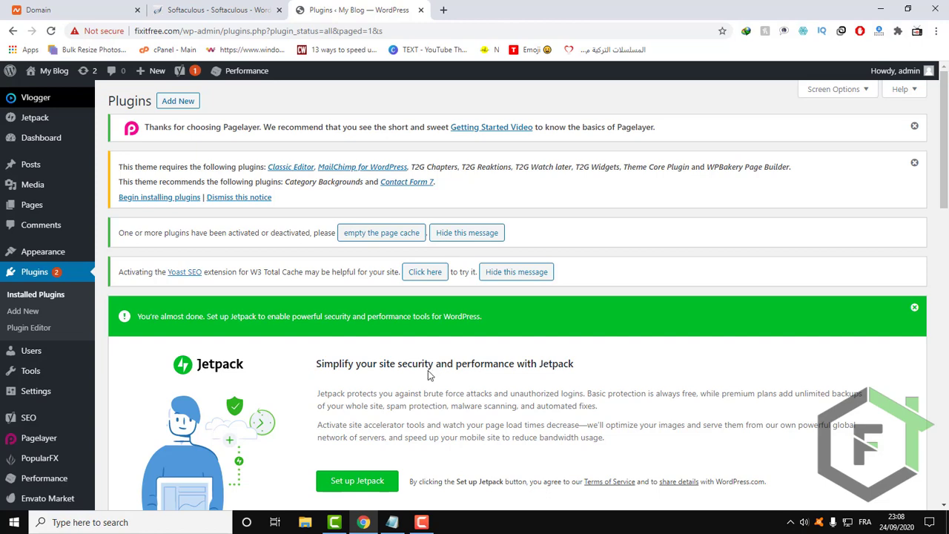
Open Yoast SEO's General settings and show the Webmaster Tools verification fields.
{"action": "scroll", "coordinate": [427, 375], "scroll_direction": "down", "scroll_amount": 5}
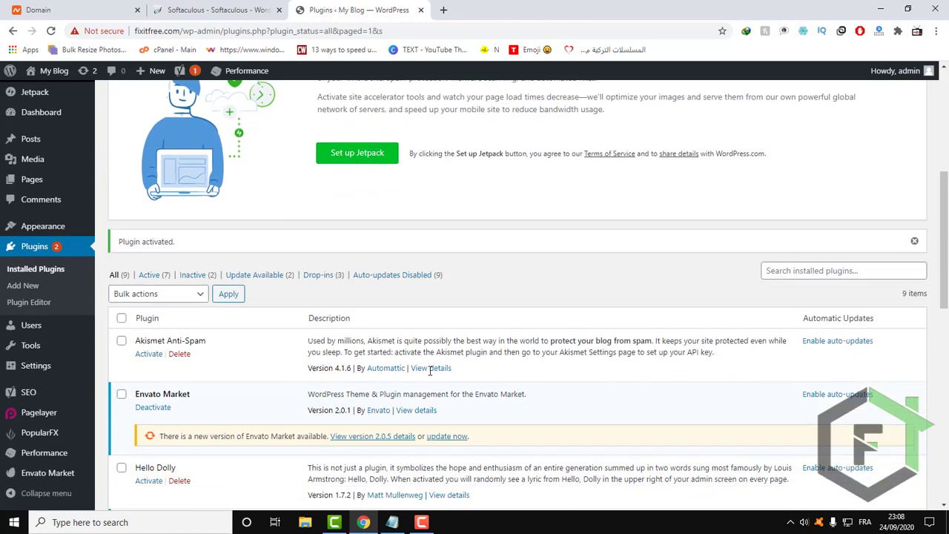
{"action": "scroll", "coordinate": [430, 371], "scroll_direction": "down", "scroll_amount": 2}
{"action": "scroll", "coordinate": [430, 370], "scroll_direction": "up", "scroll_amount": 5}
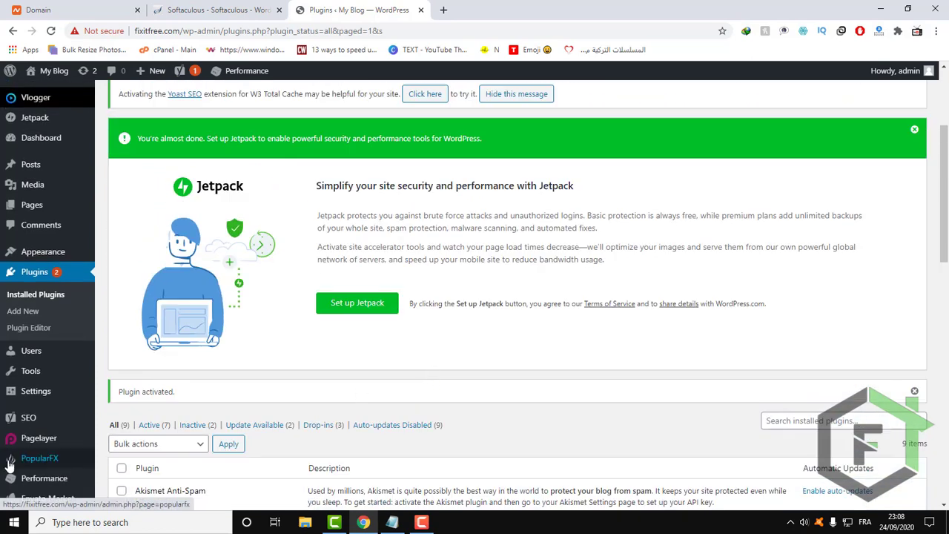
{"action": "mouse_move", "coordinate": [15, 420]}
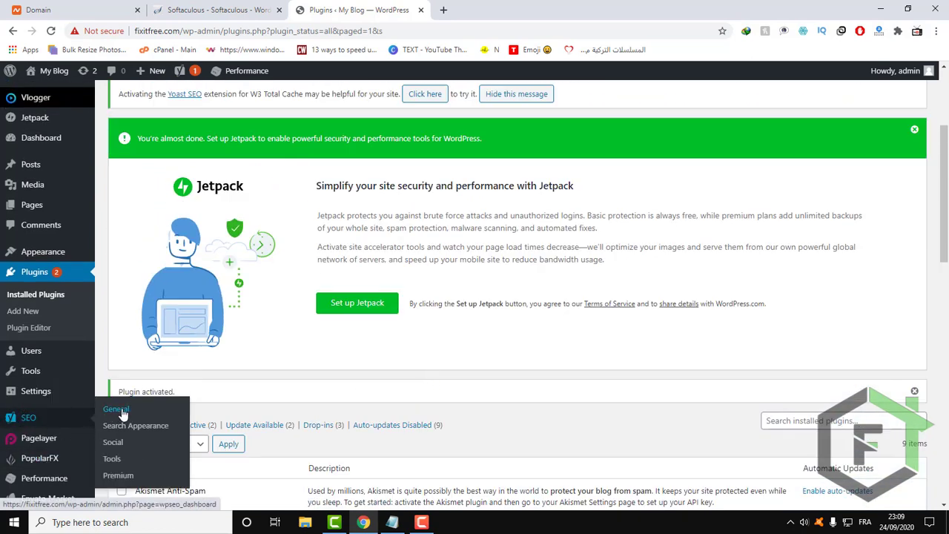
{"action": "left_click", "coordinate": [115, 427]}
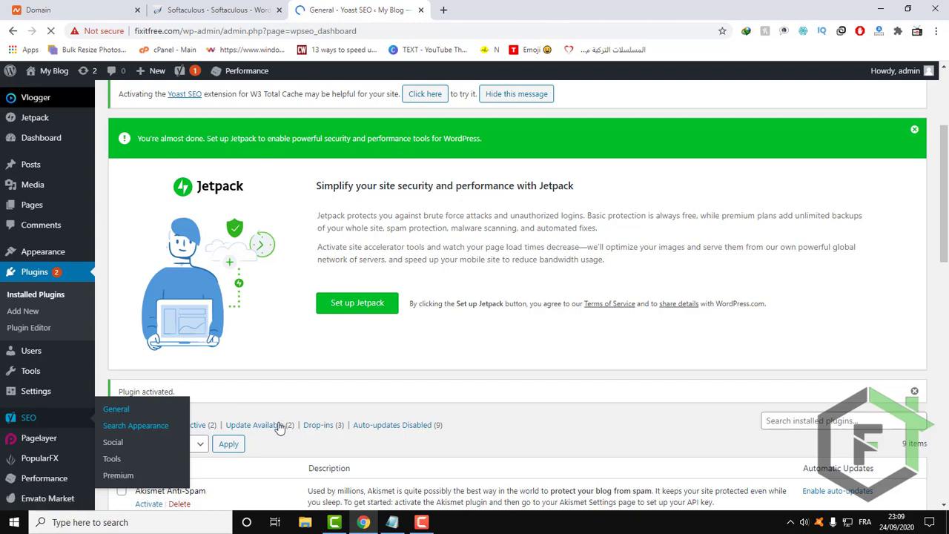
{"action": "scroll", "coordinate": [543, 301], "scroll_direction": "down", "scroll_amount": 2}
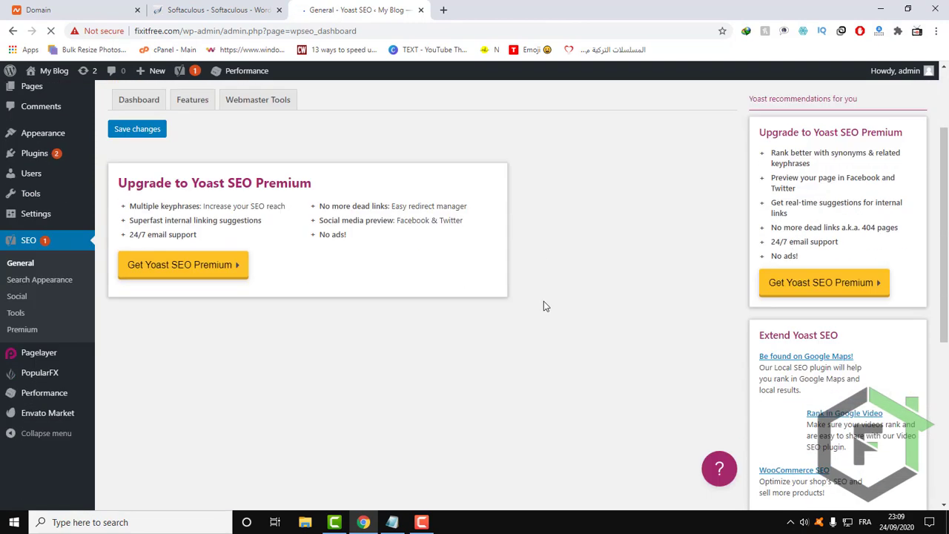
{"action": "scroll", "coordinate": [543, 301], "scroll_direction": "down", "scroll_amount": 1}
{"action": "scroll", "coordinate": [543, 301], "scroll_direction": "up", "scroll_amount": 3}
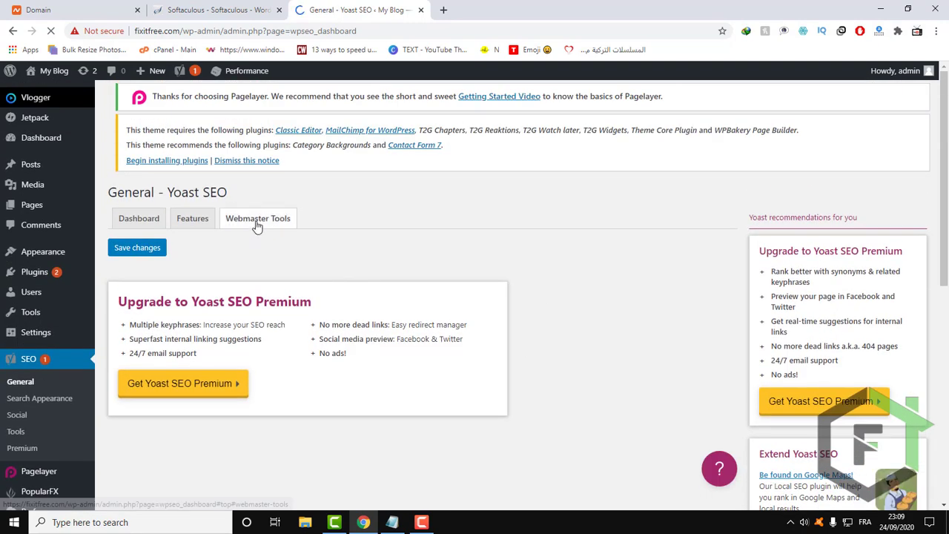
{"action": "left_click", "coordinate": [257, 218]}
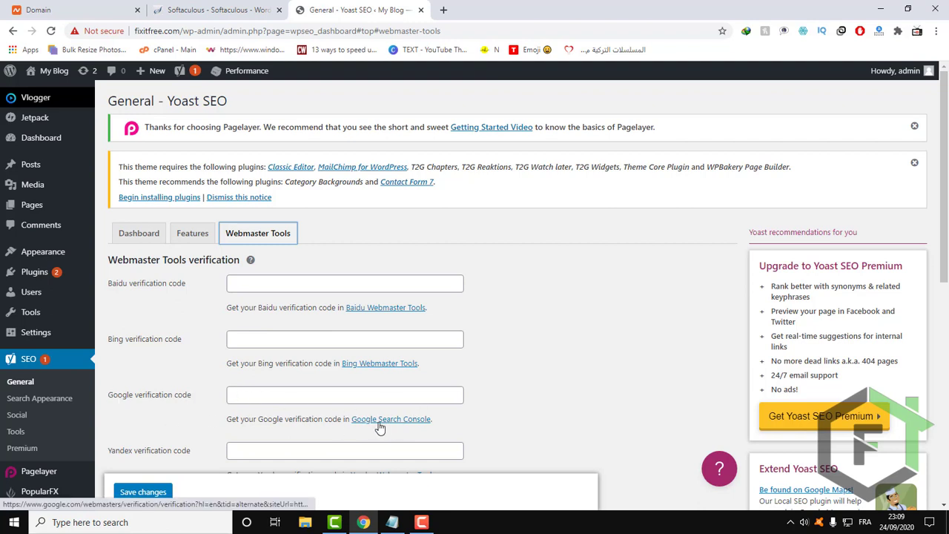
Check the alternate ownership verification methods in Google Search Console, then return to Yoast's empty Google verification code field.
{"action": "left_click", "coordinate": [401, 428]}
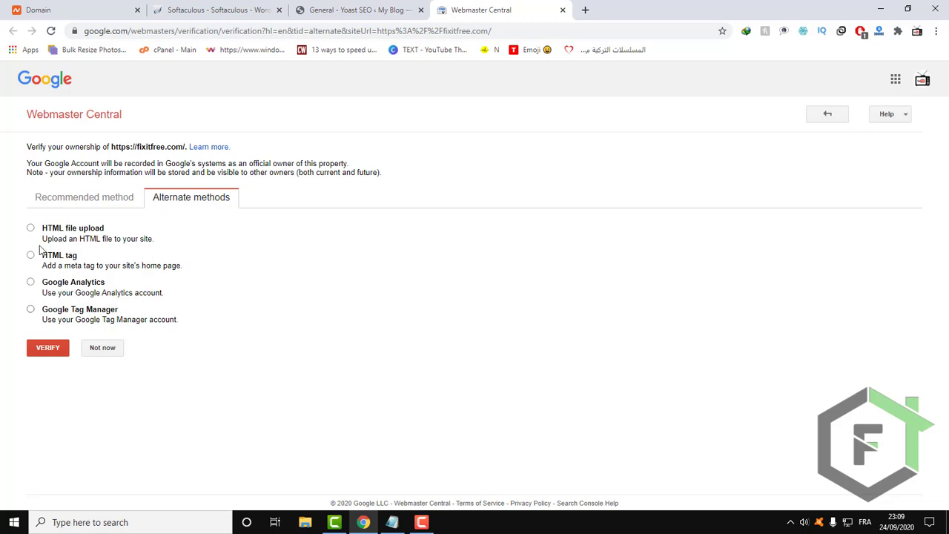
{"action": "left_click", "coordinate": [45, 346]}
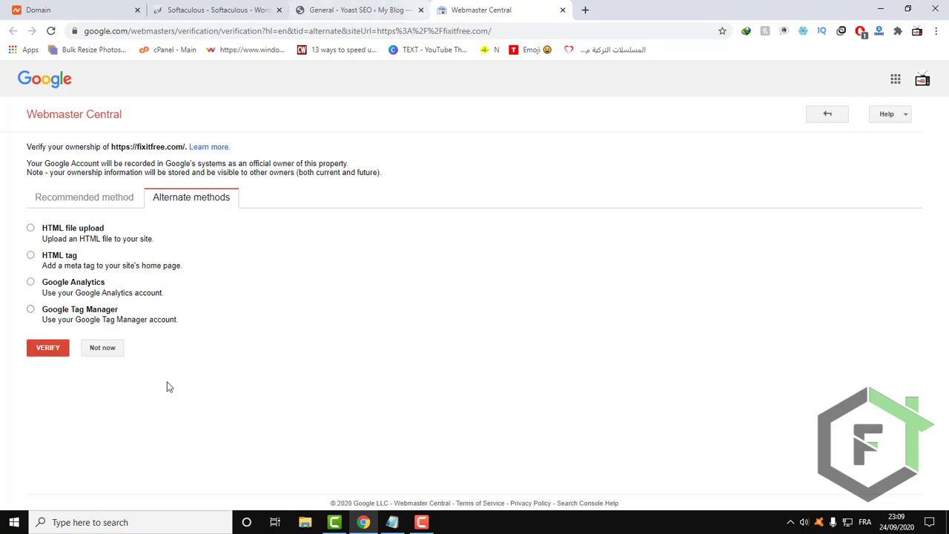
{"action": "left_click", "coordinate": [330, 6]}
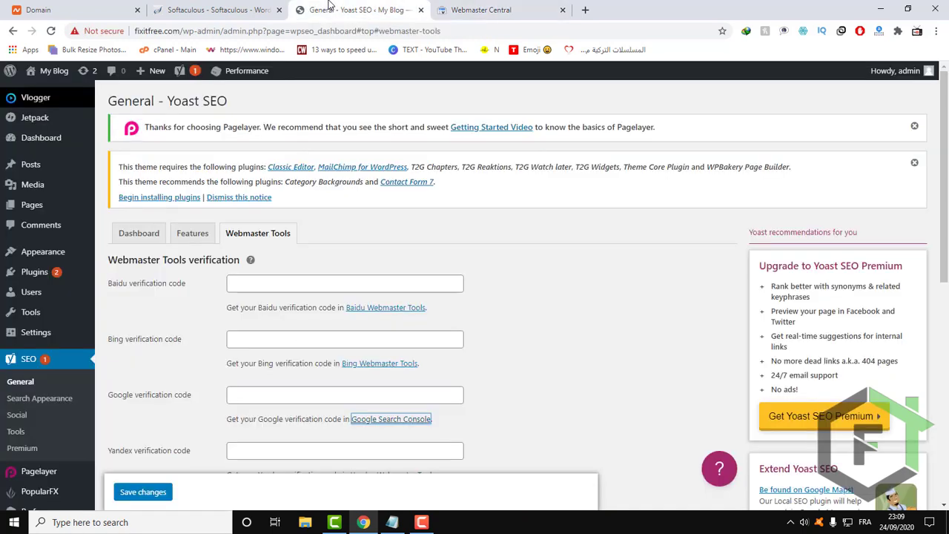
{"action": "left_click", "coordinate": [453, 9]}
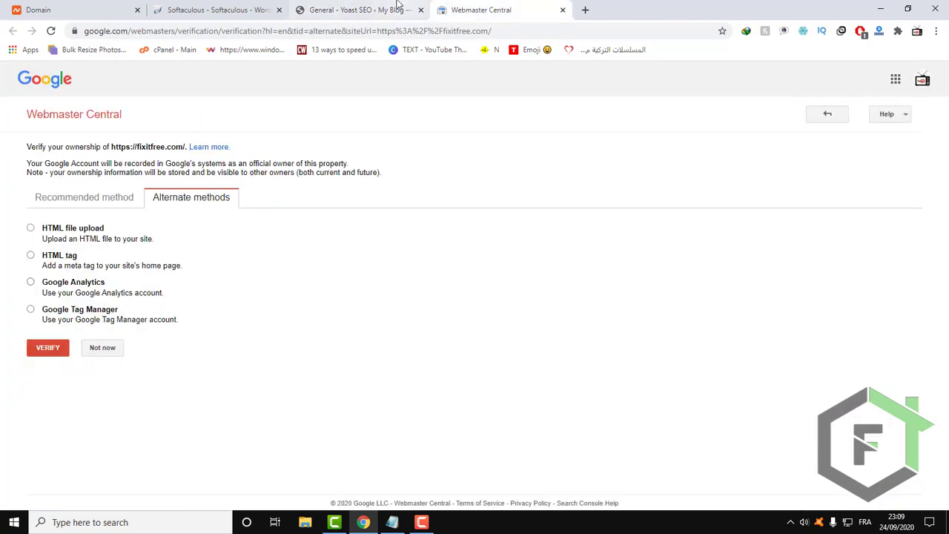
{"action": "left_click", "coordinate": [348, 9]}
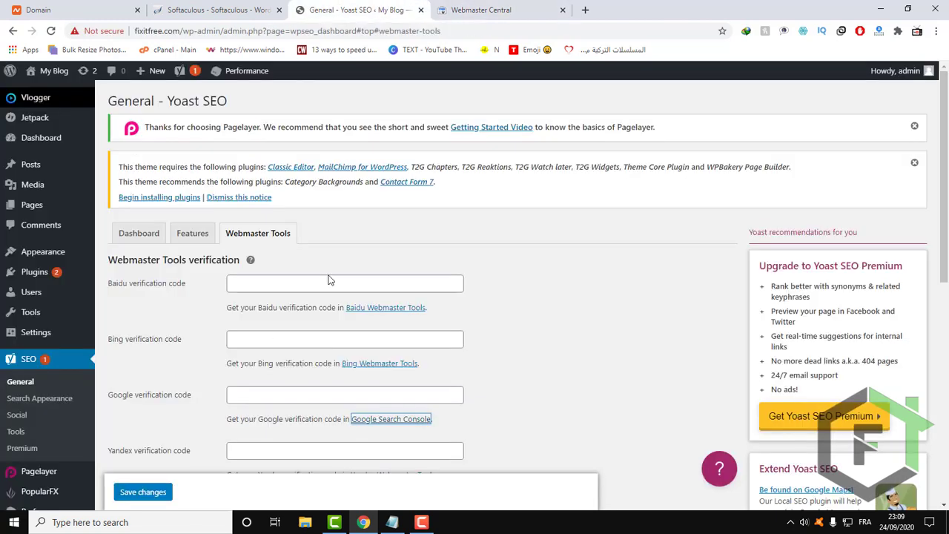
{"action": "left_click", "coordinate": [245, 400]}
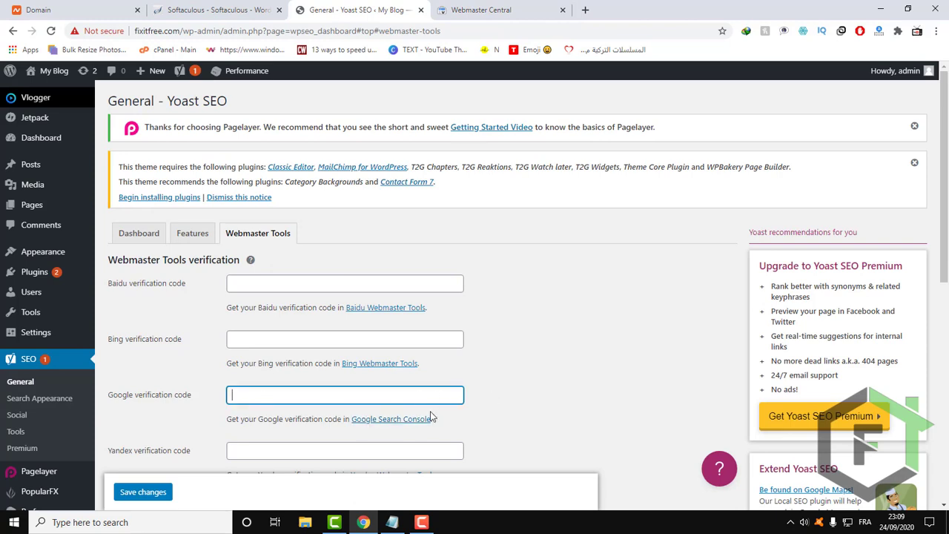
Open the Add Plugins page again and search the plugin directory for "up".
{"action": "scroll", "coordinate": [436, 393], "scroll_direction": "down", "scroll_amount": 6}
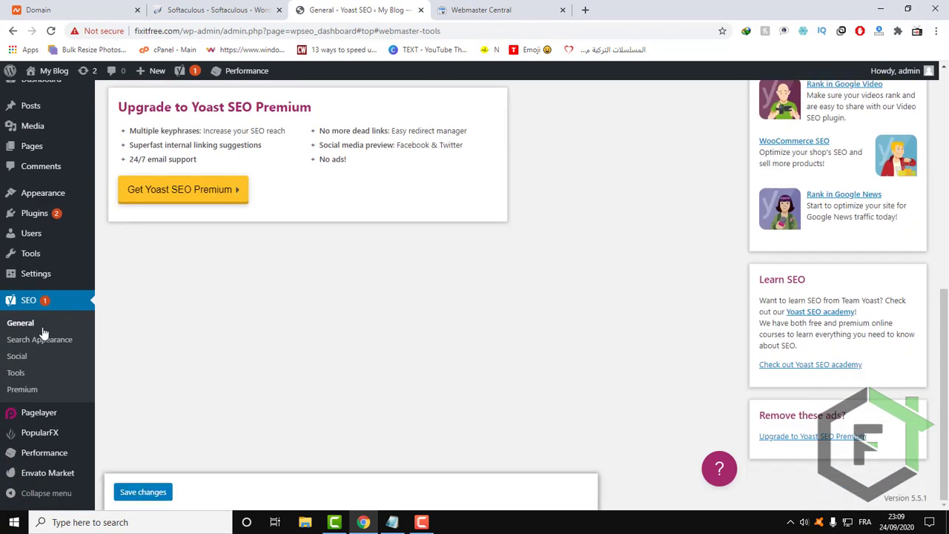
{"action": "scroll", "coordinate": [40, 339], "scroll_direction": "up", "scroll_amount": 2}
{"action": "mouse_move", "coordinate": [35, 271]}
{"action": "mouse_move", "coordinate": [28, 253]}
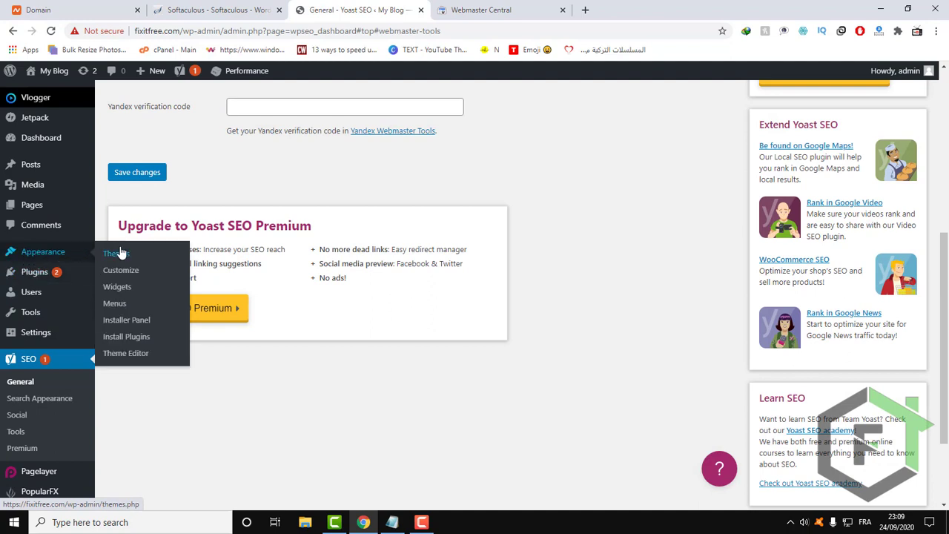
{"action": "mouse_move", "coordinate": [35, 313]}
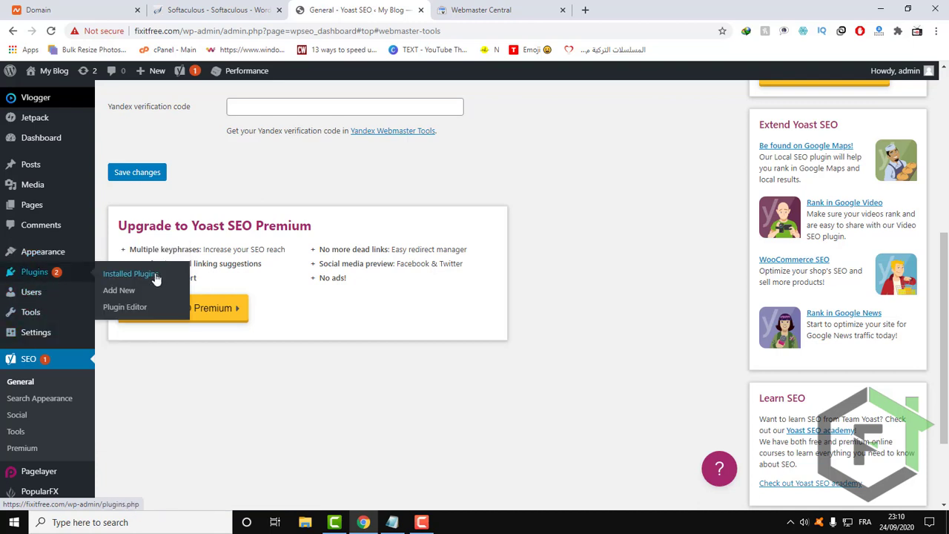
{"action": "left_click", "coordinate": [136, 293]}
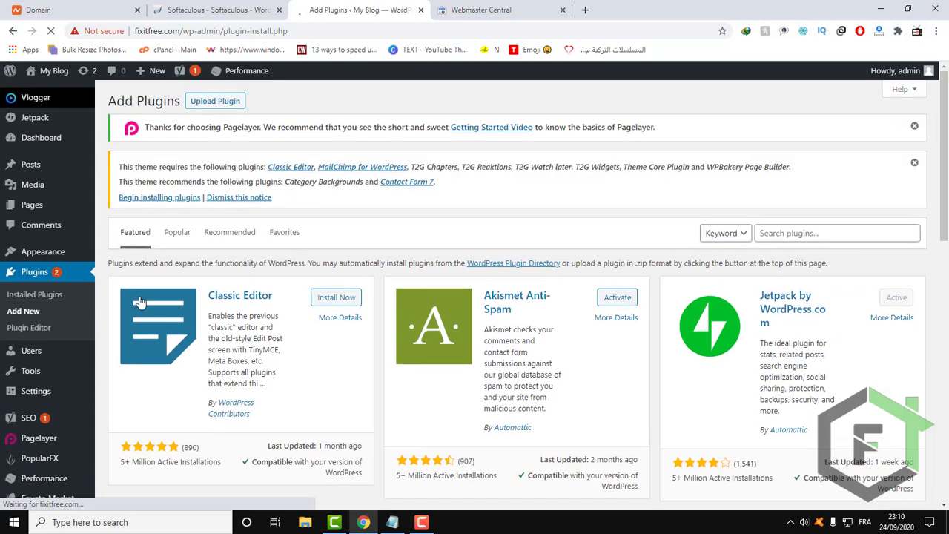
{"action": "left_click", "coordinate": [839, 237]}
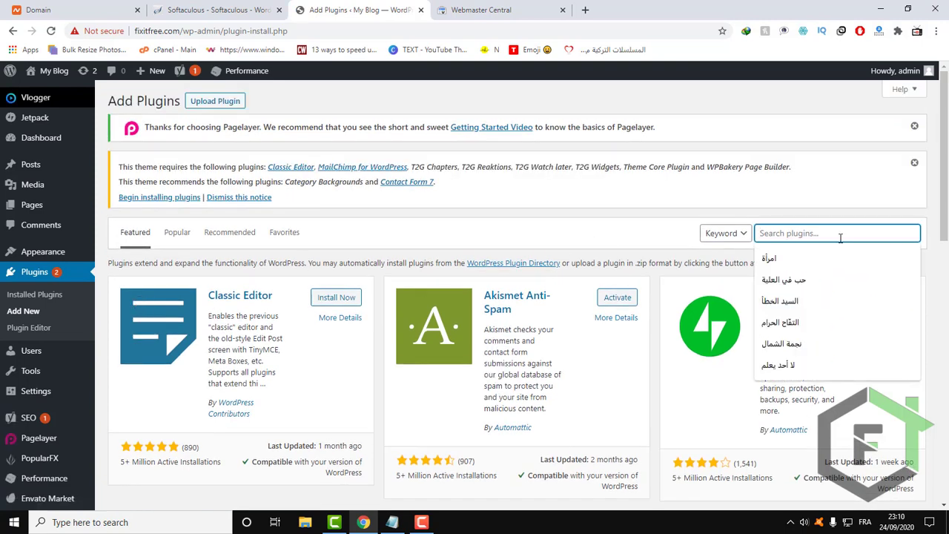
{"action": "type", "text": "up"}
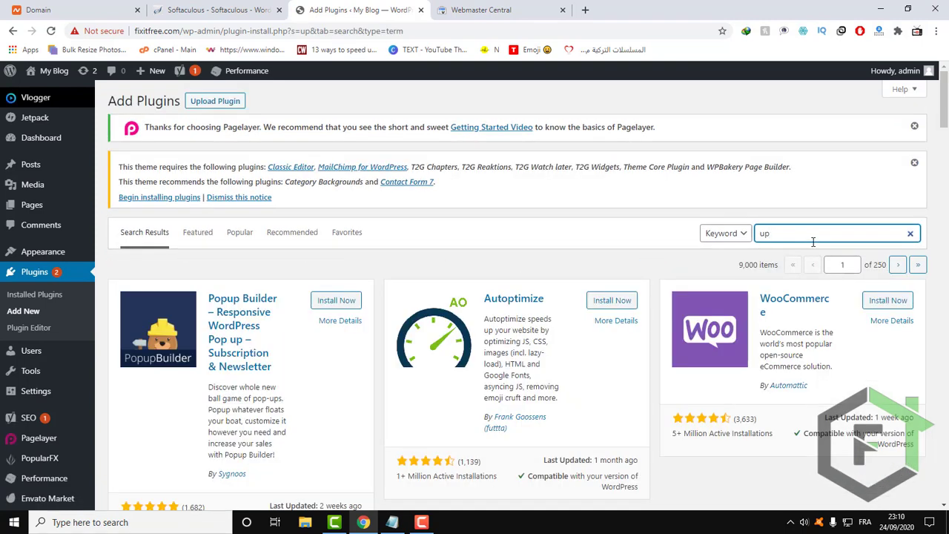
Install and activate the UpdraftPlus WordPress Backup Plugin from the search results.
{"action": "scroll", "coordinate": [669, 343], "scroll_direction": "down", "scroll_amount": 1}
{"action": "scroll", "coordinate": [668, 338], "scroll_direction": "down", "scroll_amount": 3}
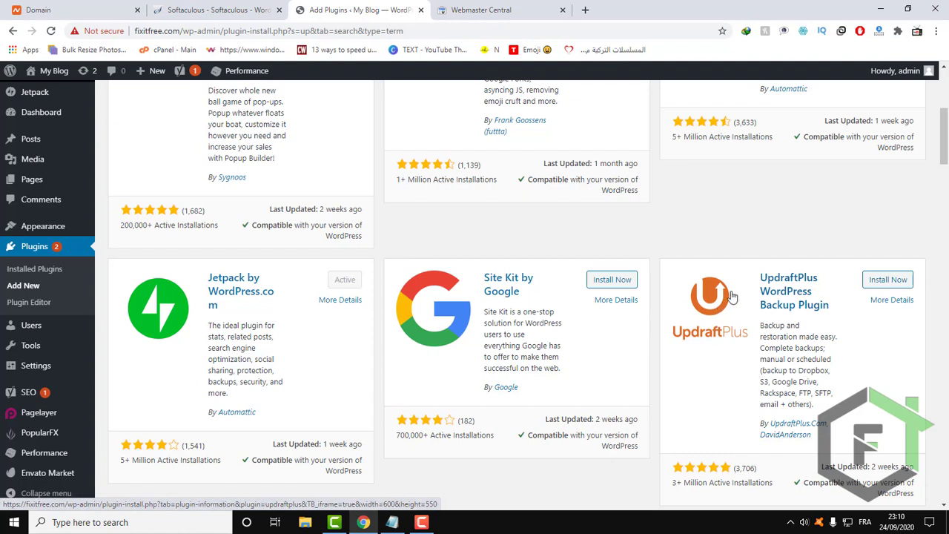
{"action": "left_click", "coordinate": [885, 285]}
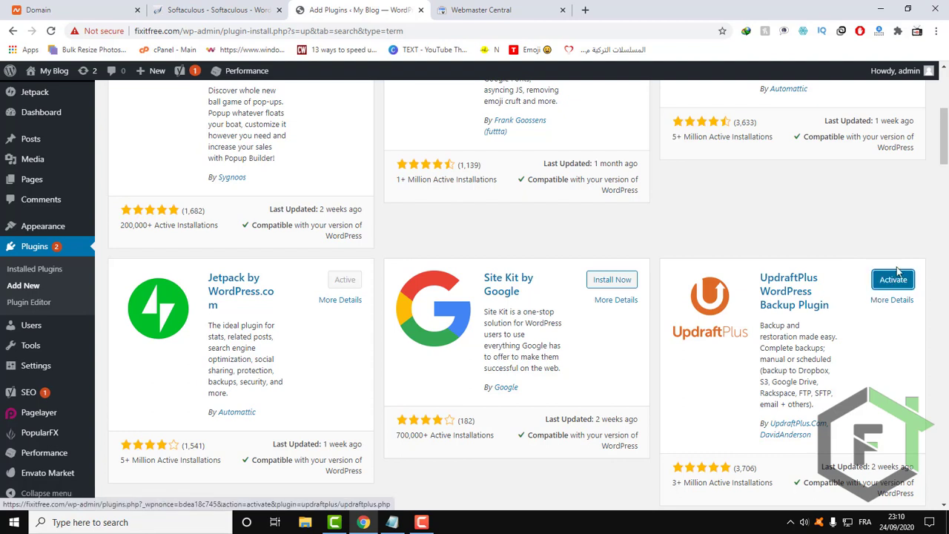
{"action": "left_click", "coordinate": [892, 280]}
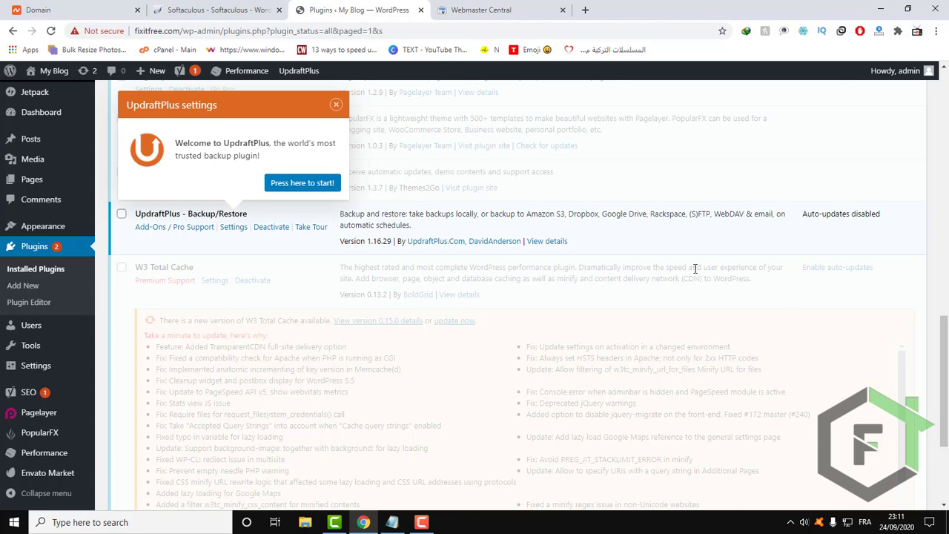
Open the UpdraftPlus Backups page and bring up its backup schedule and storage settings.
{"action": "scroll", "coordinate": [352, 129], "scroll_direction": "down", "scroll_amount": 4}
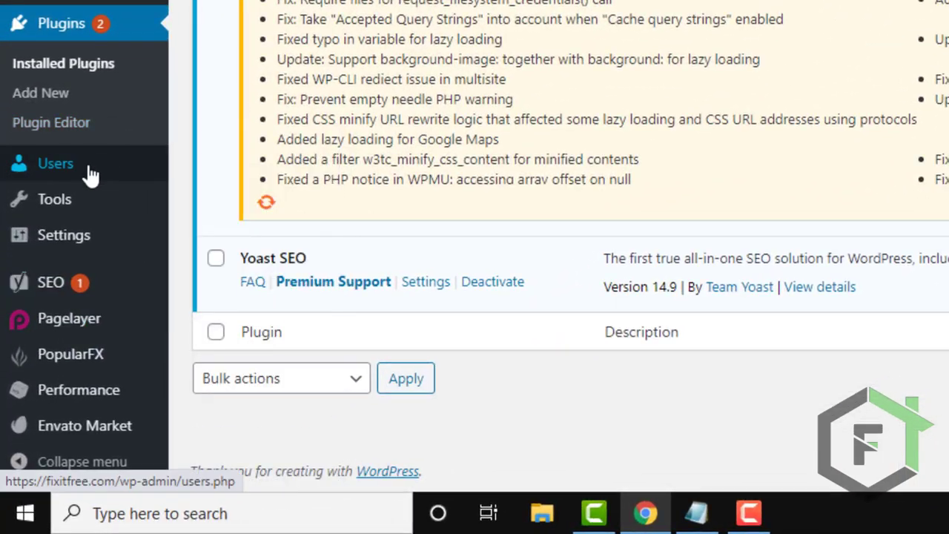
{"action": "mouse_move", "coordinate": [64, 244]}
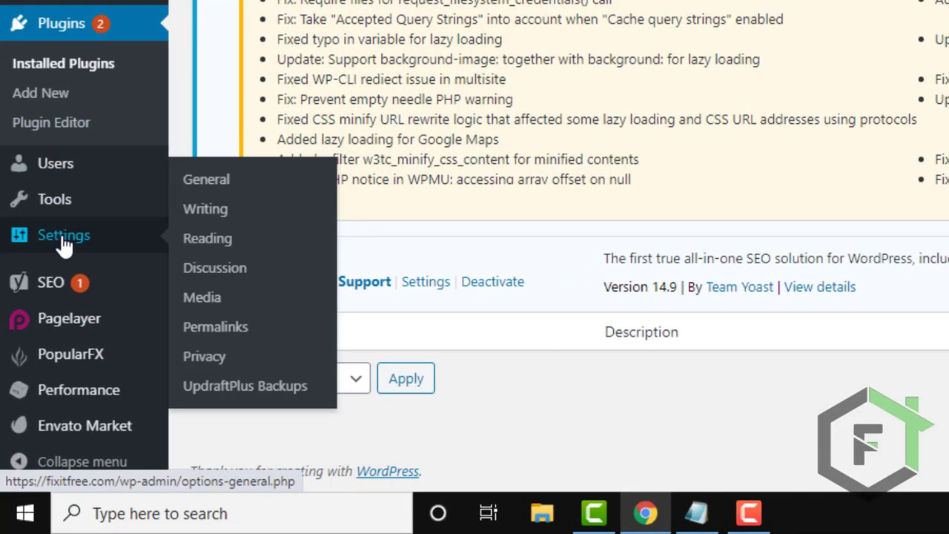
{"action": "mouse_move", "coordinate": [71, 214]}
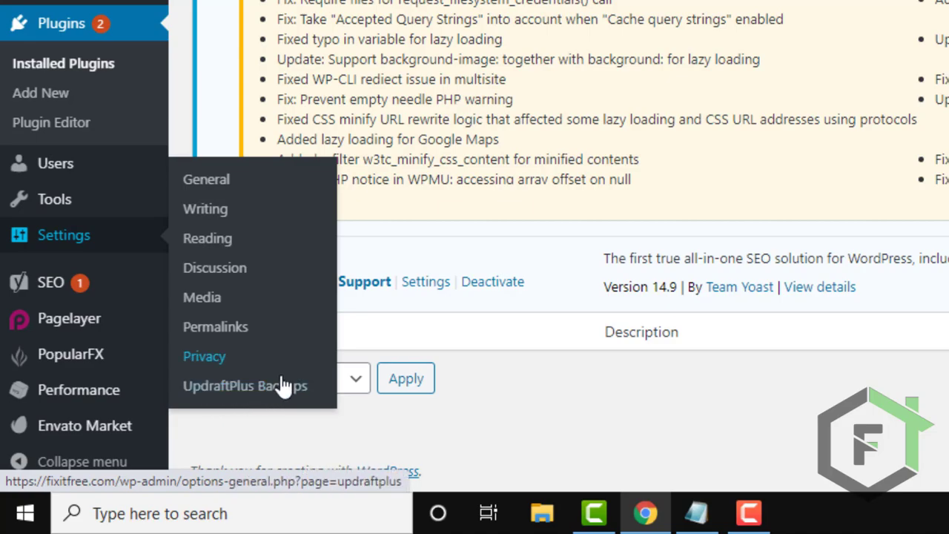
{"action": "left_click", "coordinate": [269, 395]}
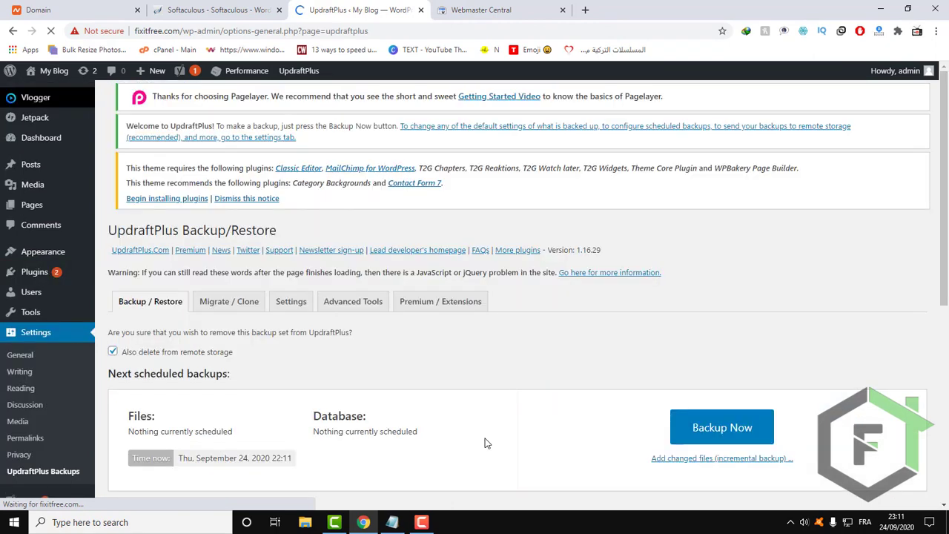
{"action": "scroll", "coordinate": [195, 406], "scroll_direction": "down", "scroll_amount": 2}
{"action": "scroll", "coordinate": [200, 415], "scroll_direction": "down", "scroll_amount": 2}
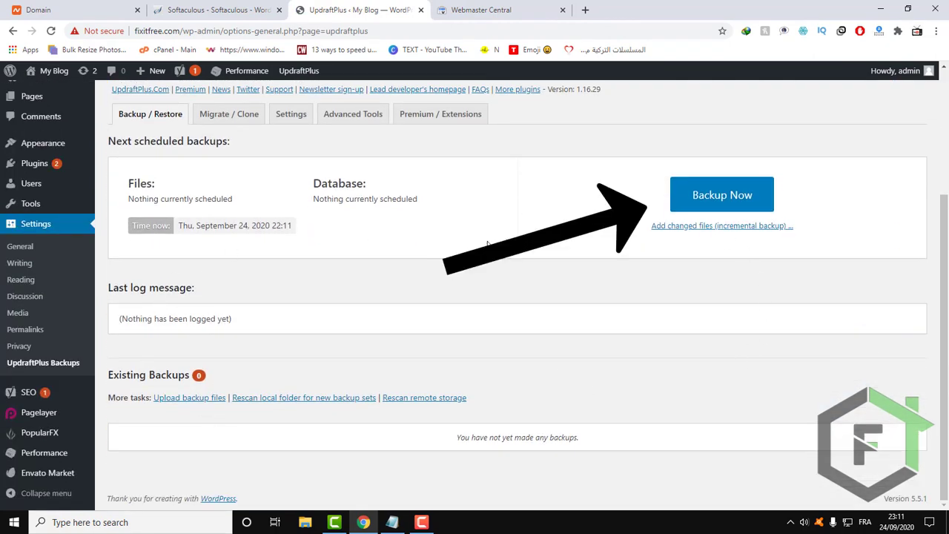
{"action": "left_click", "coordinate": [290, 119]}
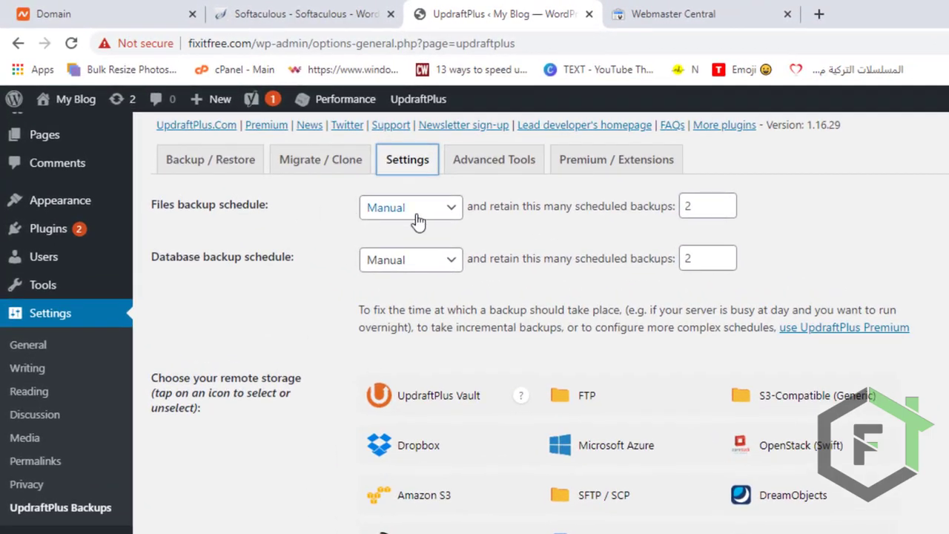
Keep the files backup schedule on Manual and set retained scheduled backups to 1 for both files and database.
{"action": "left_click", "coordinate": [426, 208]}
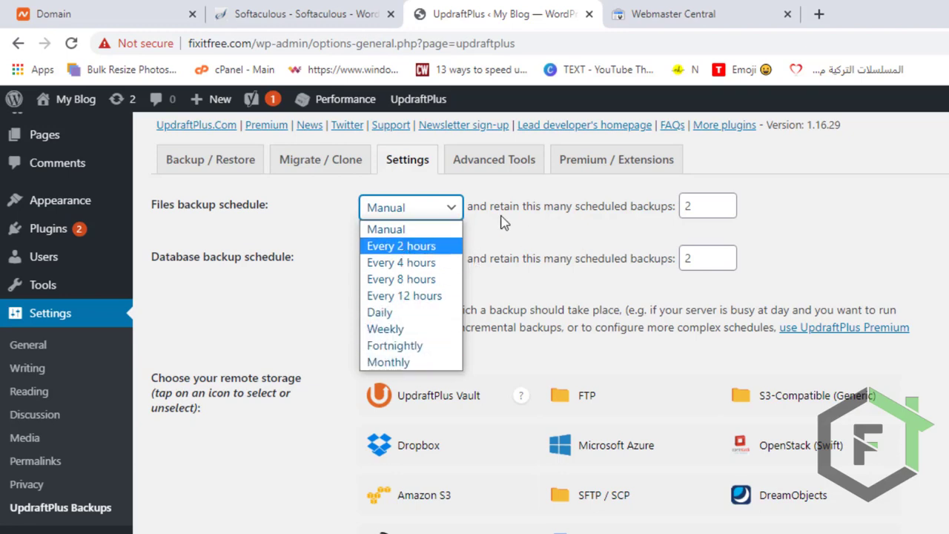
{"action": "left_click", "coordinate": [435, 212]}
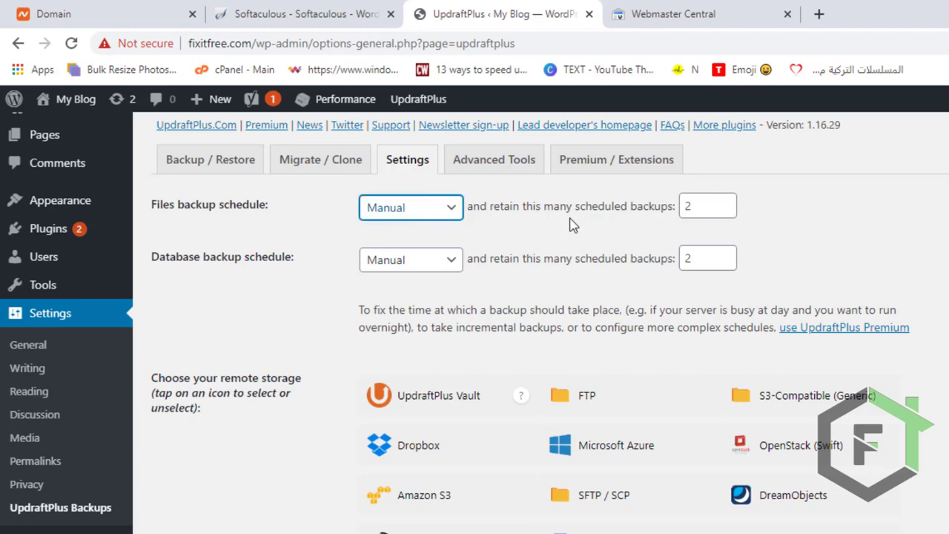
{"action": "double_click", "coordinate": [716, 208]}
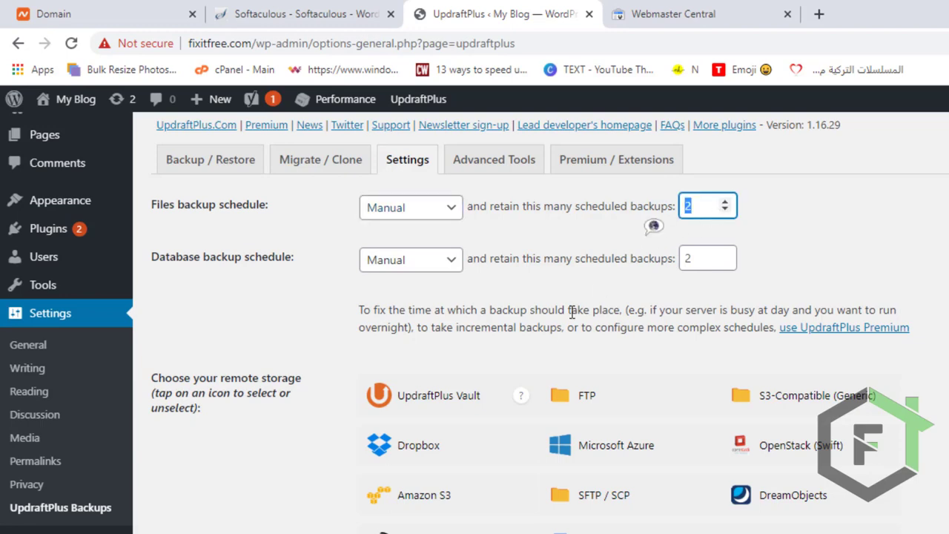
{"action": "double_click", "coordinate": [686, 265]}
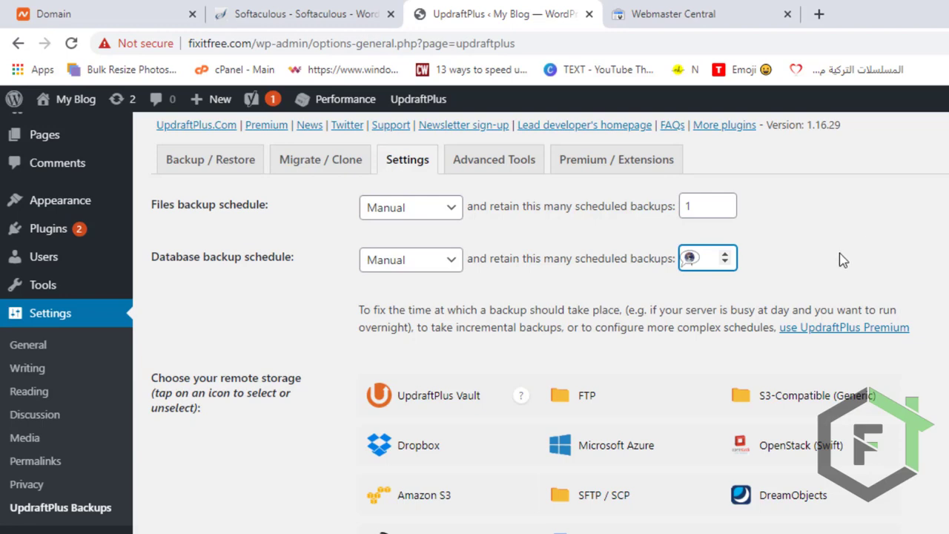
Review the remote storage choices, the file backup inclusion and exclusion rules, and the email report option in the UpdraftPlus settings.
{"action": "scroll", "coordinate": [631, 338], "scroll_direction": "down", "scroll_amount": 3}
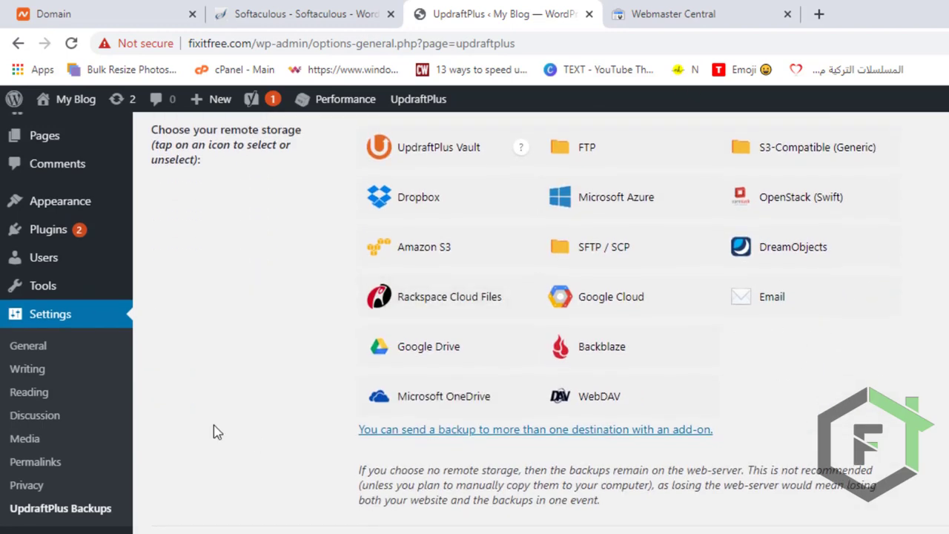
{"action": "scroll", "coordinate": [214, 431], "scroll_direction": "up", "scroll_amount": 3}
{"action": "scroll", "coordinate": [214, 428], "scroll_direction": "down", "scroll_amount": 1}
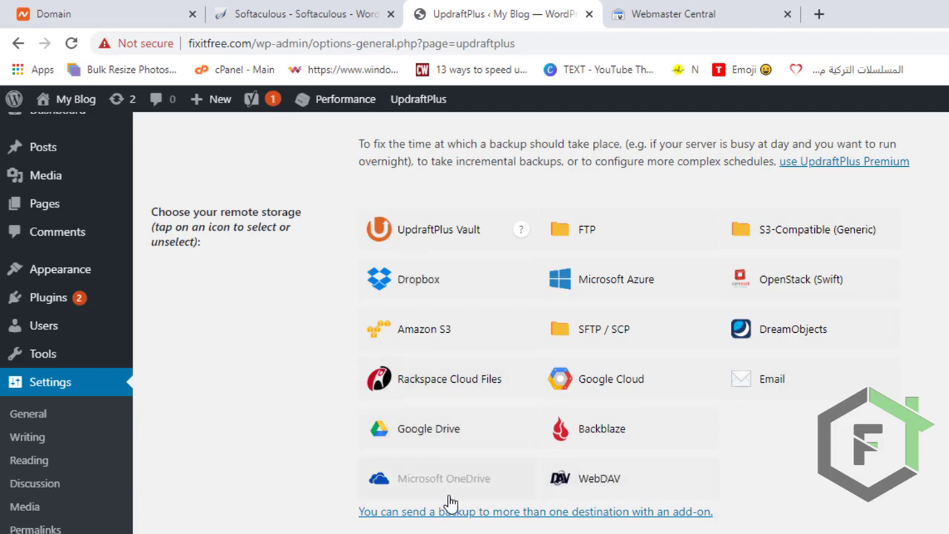
{"action": "scroll", "coordinate": [366, 471], "scroll_direction": "down", "scroll_amount": 1}
{"action": "scroll", "coordinate": [365, 471], "scroll_direction": "down", "scroll_amount": 4}
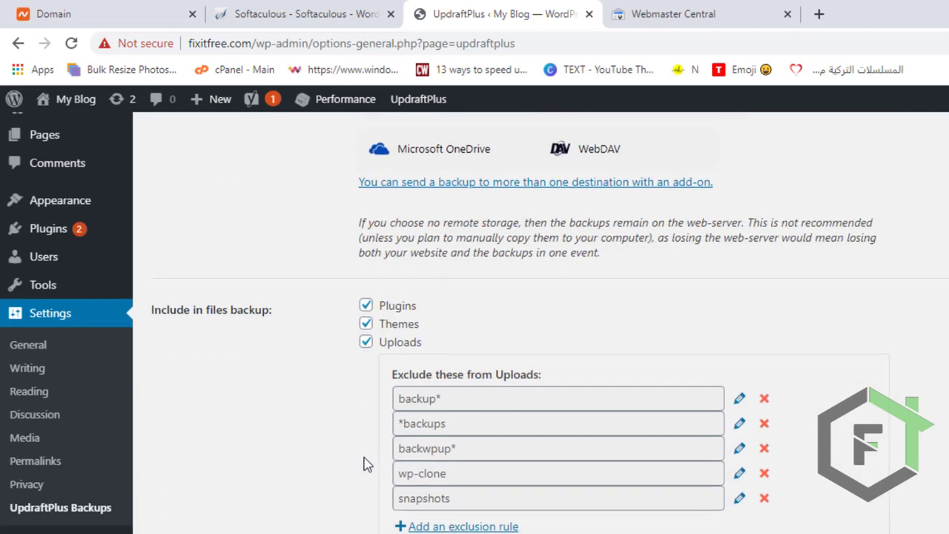
{"action": "scroll", "coordinate": [267, 439], "scroll_direction": "down", "scroll_amount": 1}
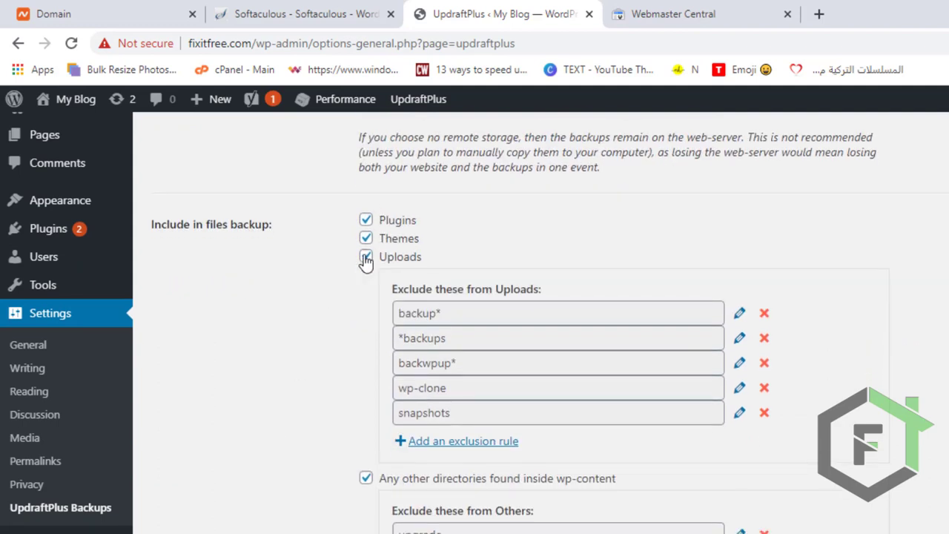
{"action": "scroll", "coordinate": [370, 522], "scroll_direction": "down", "scroll_amount": 2}
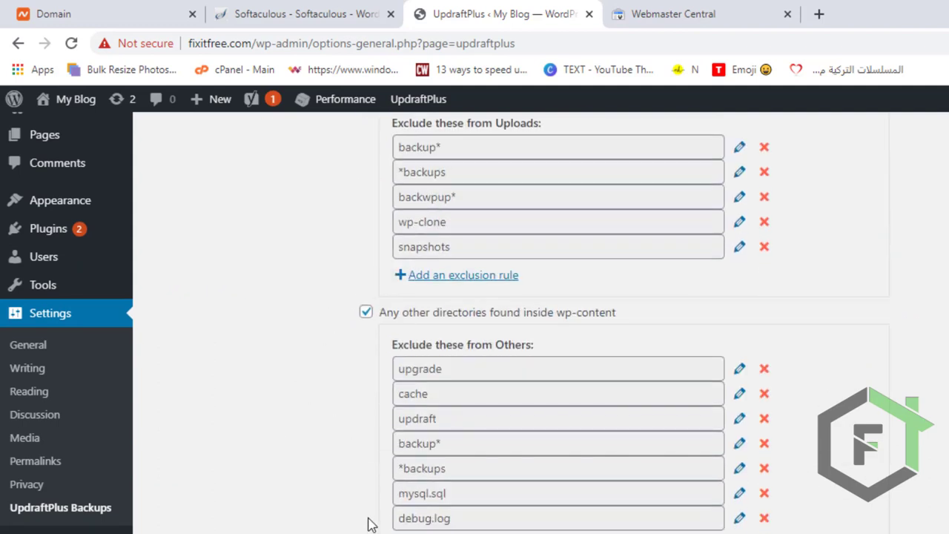
{"action": "scroll", "coordinate": [375, 445], "scroll_direction": "up", "scroll_amount": 2}
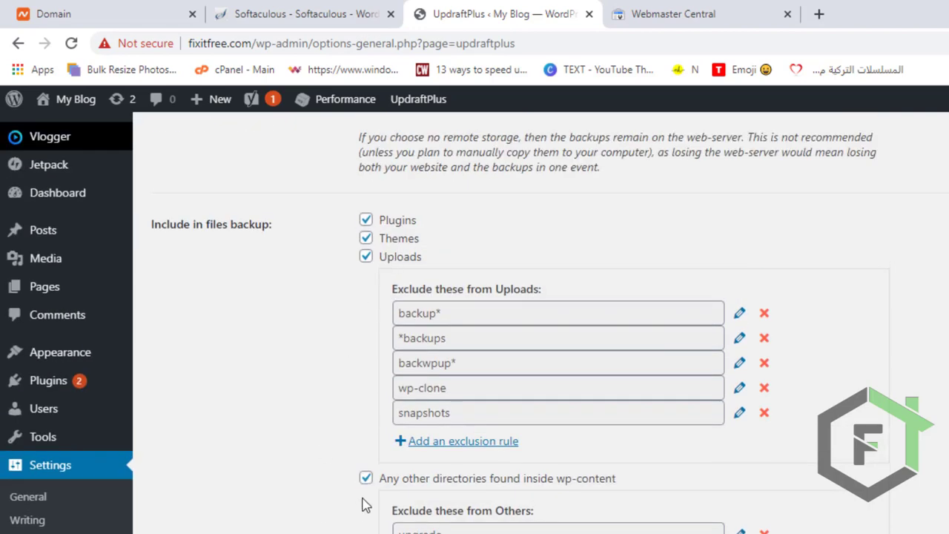
{"action": "scroll", "coordinate": [366, 504], "scroll_direction": "down", "scroll_amount": 4}
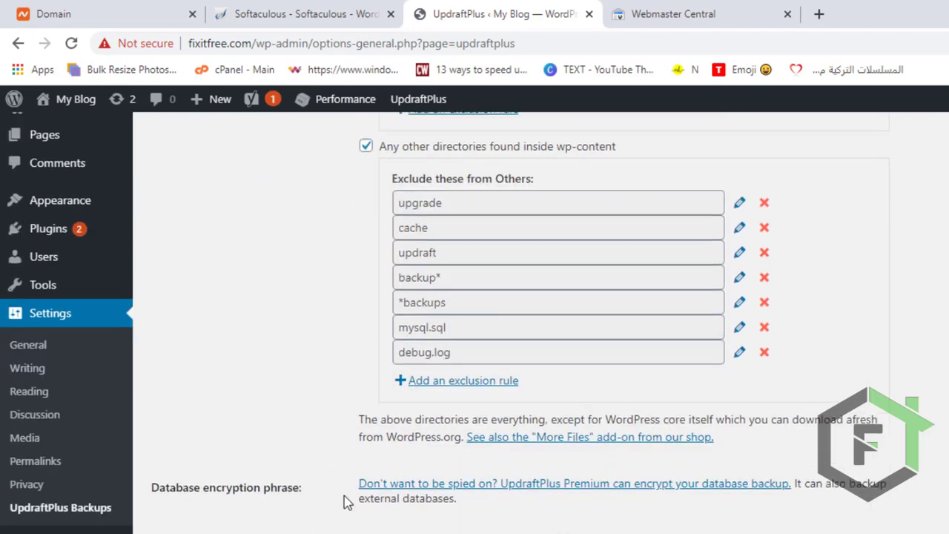
{"action": "scroll", "coordinate": [519, 322], "scroll_direction": "down", "scroll_amount": 4}
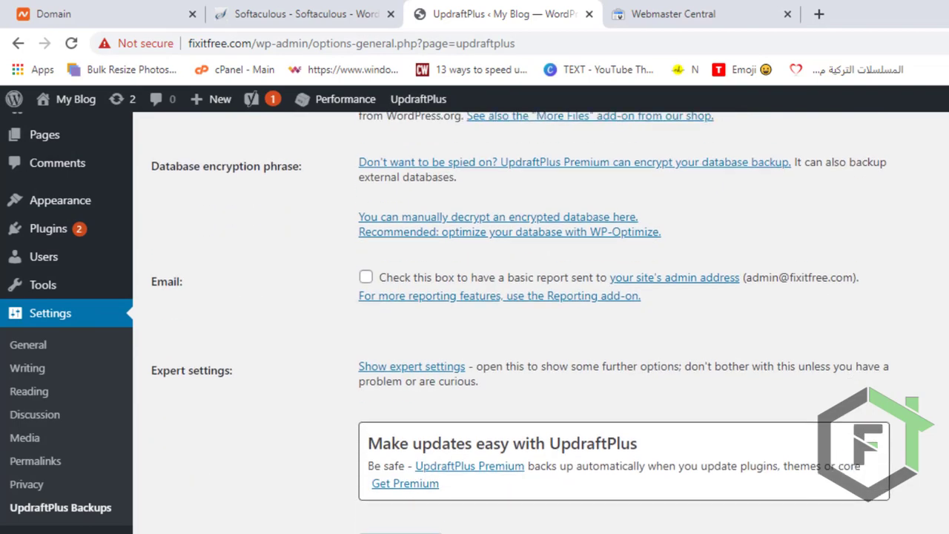
{"action": "scroll", "coordinate": [519, 322], "scroll_direction": "up", "scroll_amount": 9}
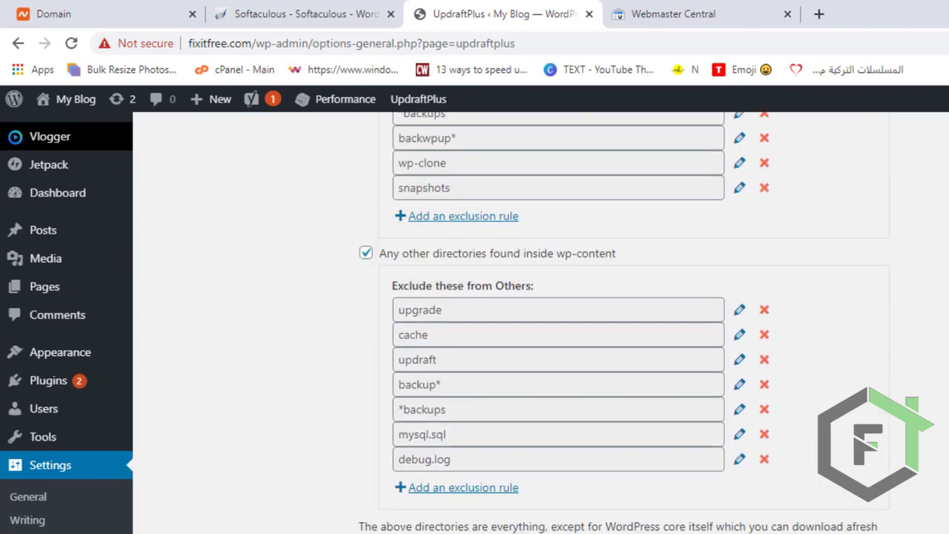
{"action": "scroll", "coordinate": [465, 452], "scroll_direction": "up", "scroll_amount": 10}
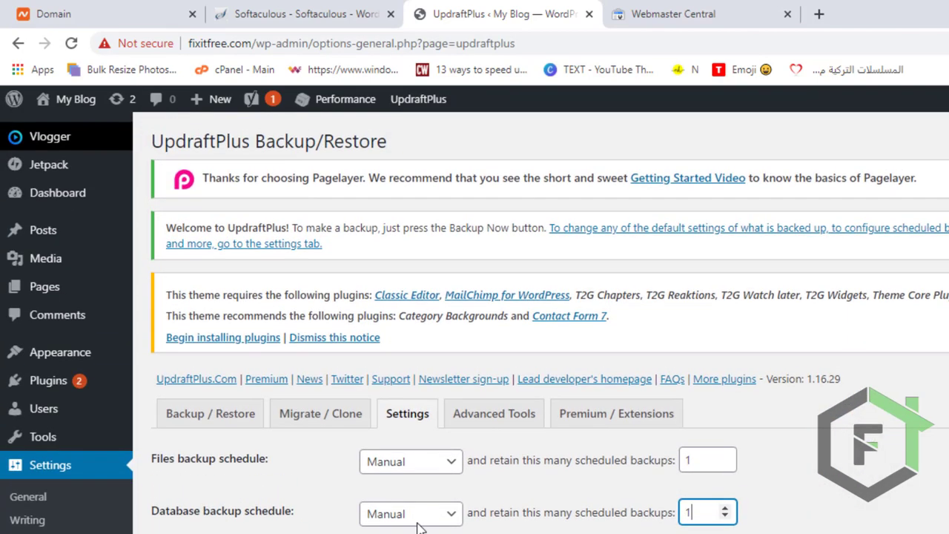
{"action": "scroll", "coordinate": [430, 470], "scroll_direction": "down", "scroll_amount": 5}
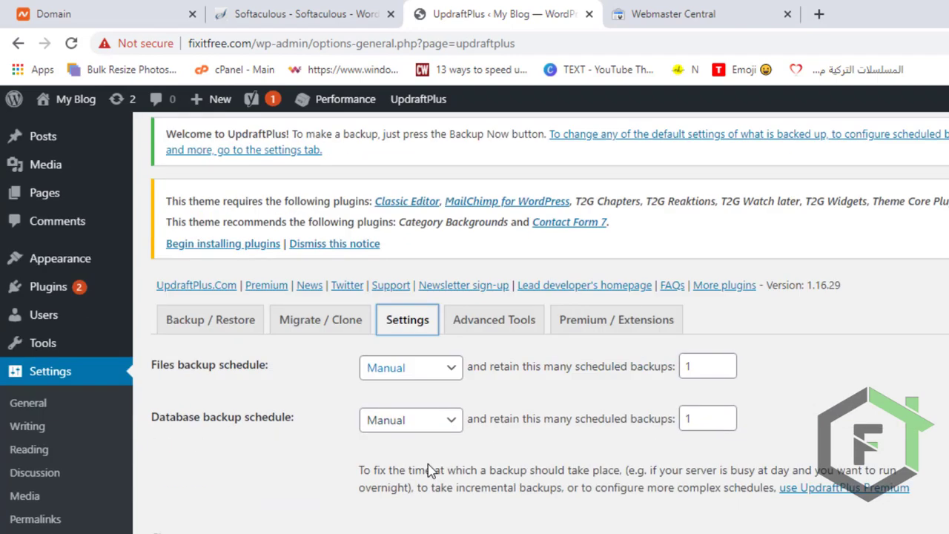
{"action": "scroll", "coordinate": [427, 472], "scroll_direction": "down", "scroll_amount": 4}
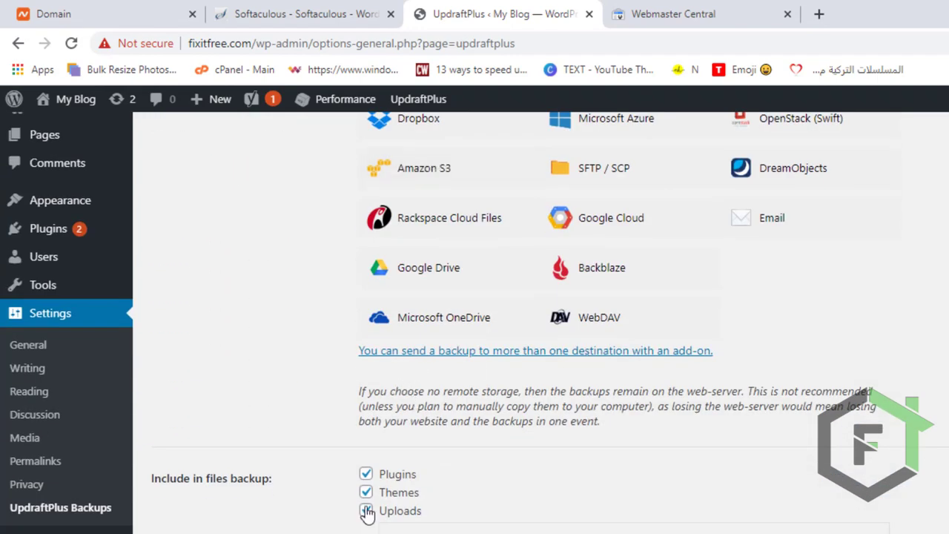
{"action": "scroll", "coordinate": [367, 512], "scroll_direction": "down", "scroll_amount": 3}
{"action": "scroll", "coordinate": [368, 513], "scroll_direction": "down", "scroll_amount": 6}
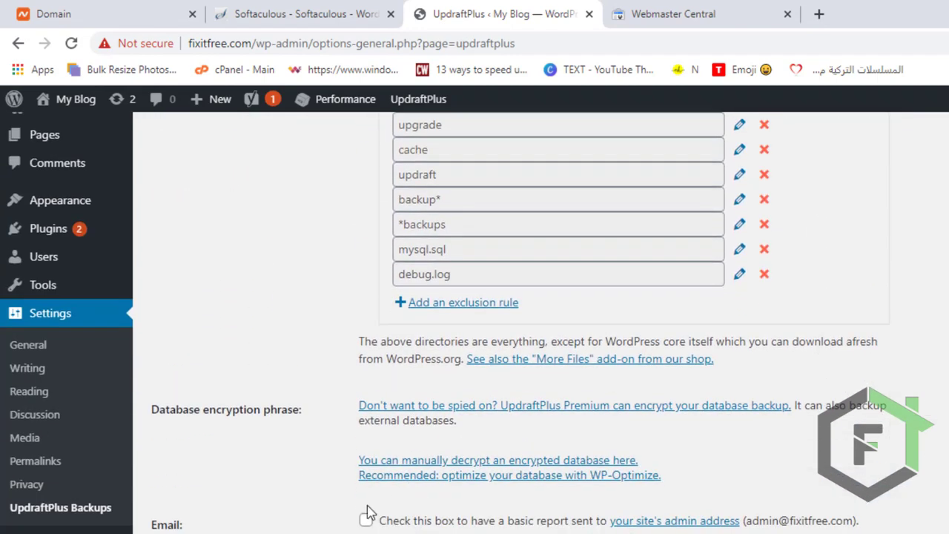
{"action": "scroll", "coordinate": [442, 511], "scroll_direction": "down", "scroll_amount": 3}
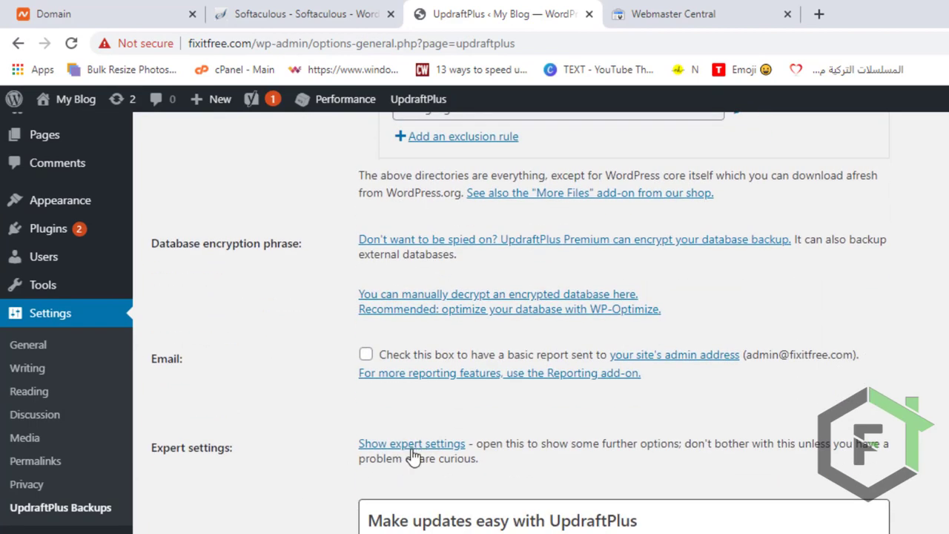
Show UpdraftPlus's expert settings.
{"action": "left_click_drag", "start_coordinate": [148, 449], "coordinate": [531, 465]}
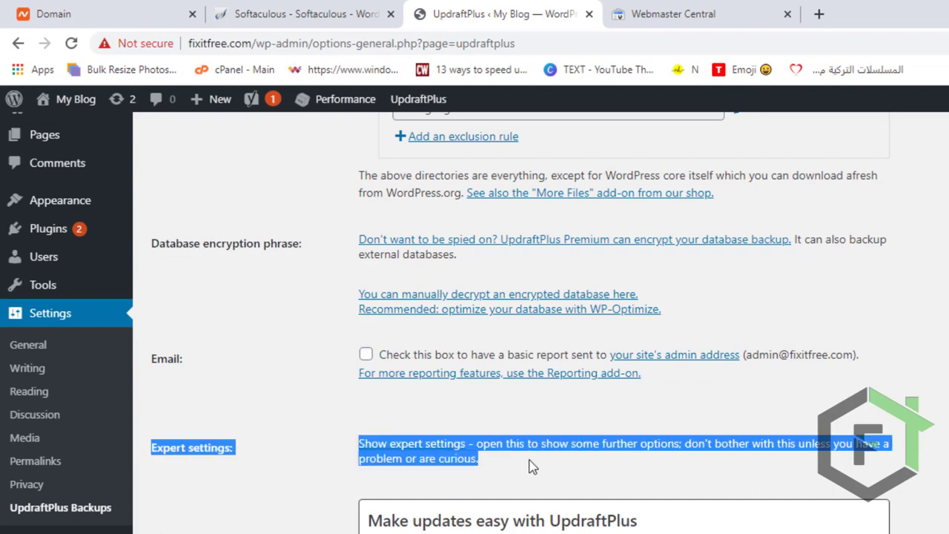
{"action": "left_click", "coordinate": [296, 462]}
{"action": "left_click", "coordinate": [391, 448]}
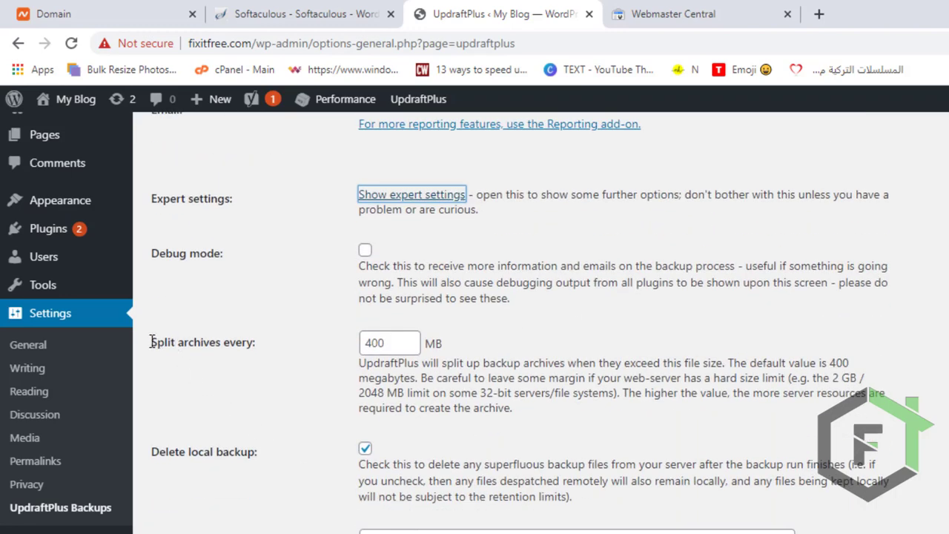
Set the size at which backup archives are split to 25 MB.
{"action": "left_click_drag", "start_coordinate": [152, 342], "coordinate": [365, 350]}
{"action": "left_click", "coordinate": [399, 344]}
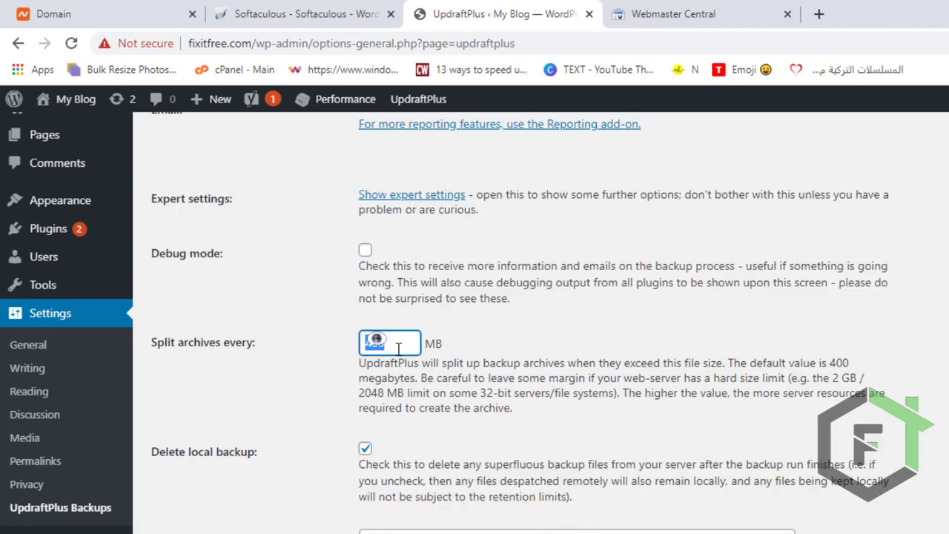
{"action": "left_click", "coordinate": [399, 347]}
{"action": "left_click_drag", "start_coordinate": [401, 344], "coordinate": [363, 342]}
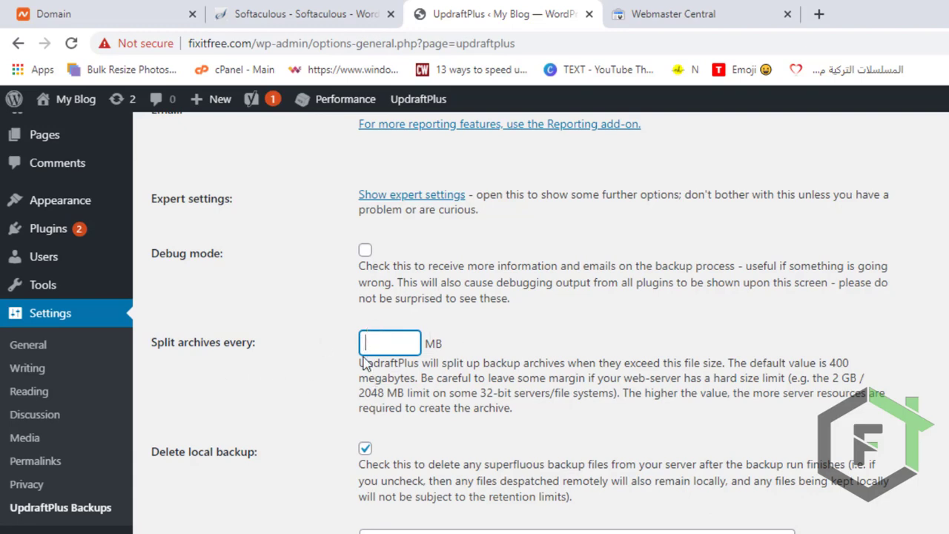
{"action": "double_click", "coordinate": [392, 343]}
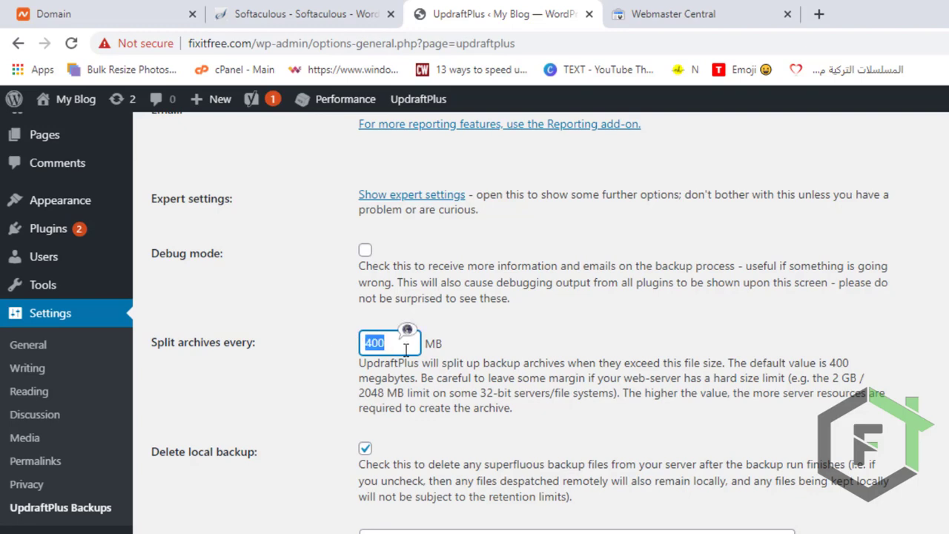
{"action": "type", "text": "25"}
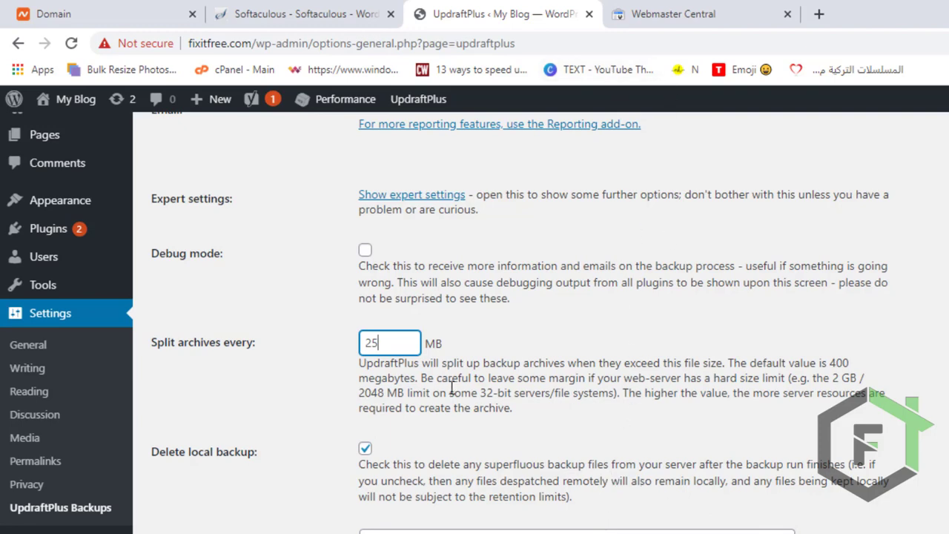
Change the archive split size to 40 MB and save the UpdraftPlus settings.
{"action": "double_click", "coordinate": [399, 348]}
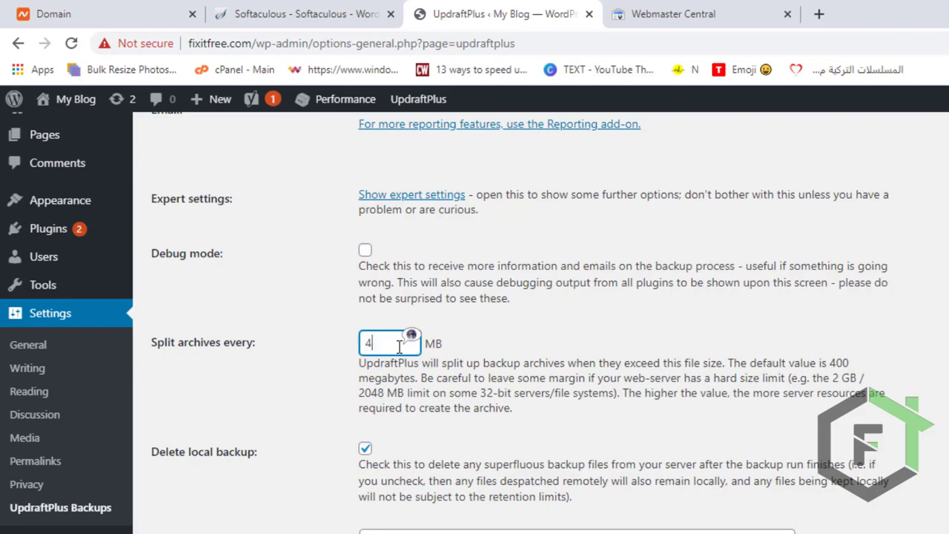
{"action": "type", "text": "400"}
{"action": "scroll", "coordinate": [294, 321], "scroll_direction": "down", "scroll_amount": 10}
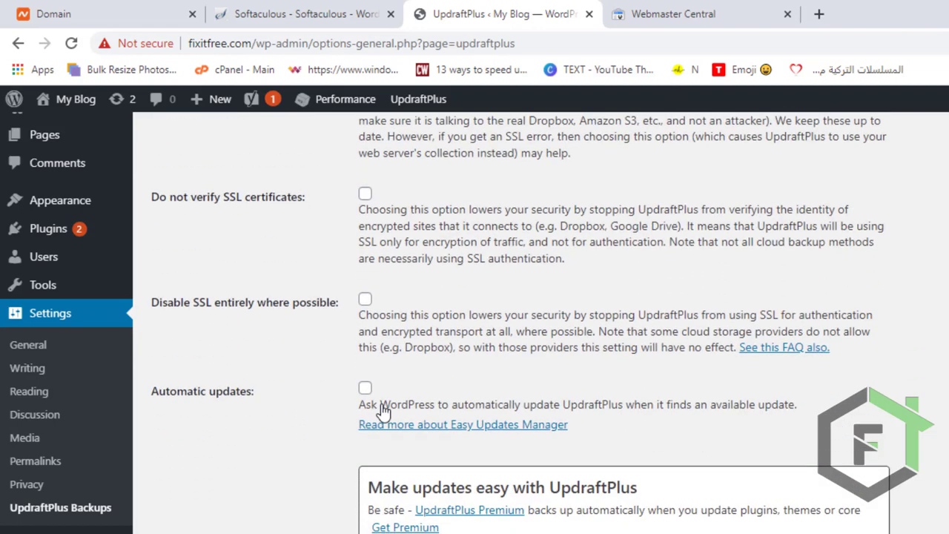
{"action": "left_click", "coordinate": [379, 460]}
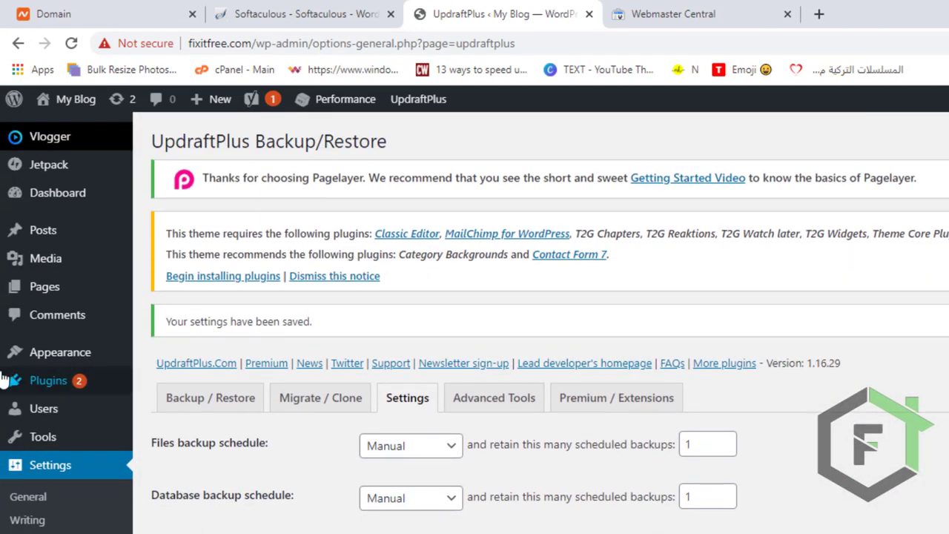
Open the installed plugins list and examine the W3 Total Cache entry with its update notes.
{"action": "left_click", "coordinate": [44, 385]}
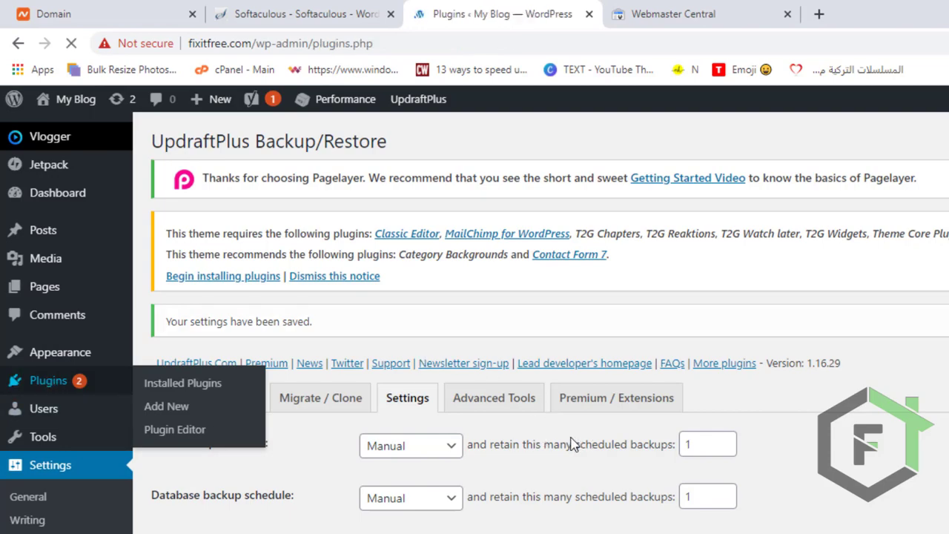
{"action": "scroll", "coordinate": [486, 463], "scroll_direction": "down", "scroll_amount": 6}
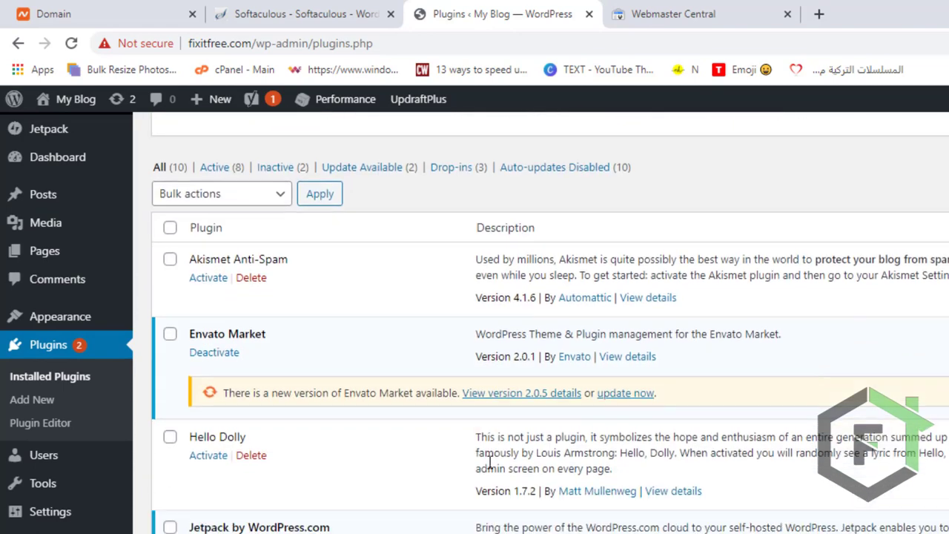
{"action": "scroll", "coordinate": [470, 465], "scroll_direction": "up", "scroll_amount": 1}
{"action": "scroll", "coordinate": [467, 465], "scroll_direction": "down", "scroll_amount": 2}
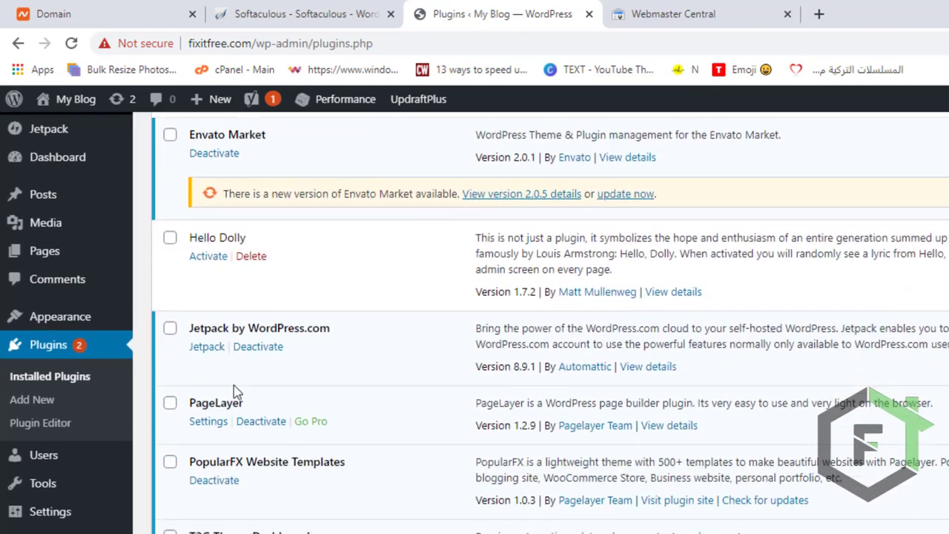
{"action": "scroll", "coordinate": [269, 459], "scroll_direction": "down", "scroll_amount": 1}
{"action": "scroll", "coordinate": [269, 460], "scroll_direction": "down", "scroll_amount": 2}
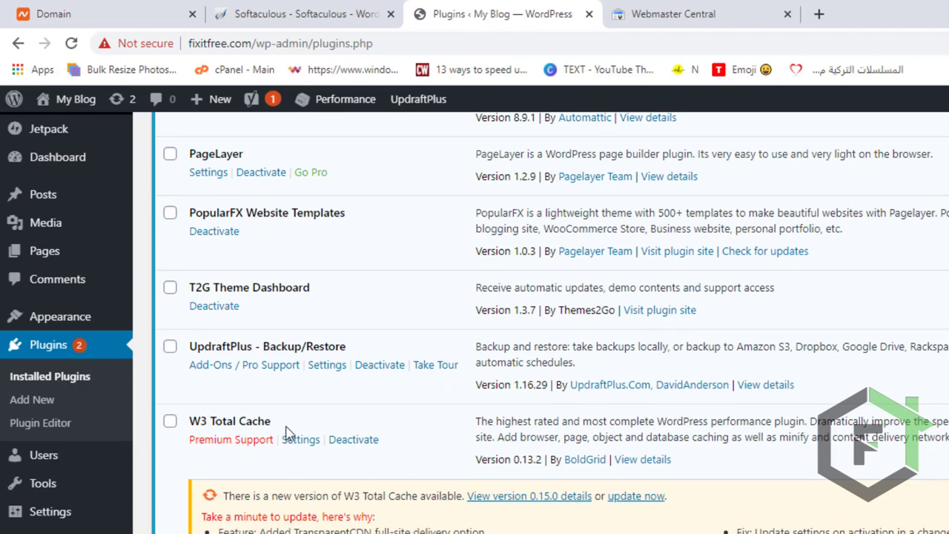
{"action": "left_click_drag", "start_coordinate": [291, 428], "coordinate": [191, 418]}
{"action": "scroll", "coordinate": [249, 447], "scroll_direction": "down", "scroll_amount": 4}
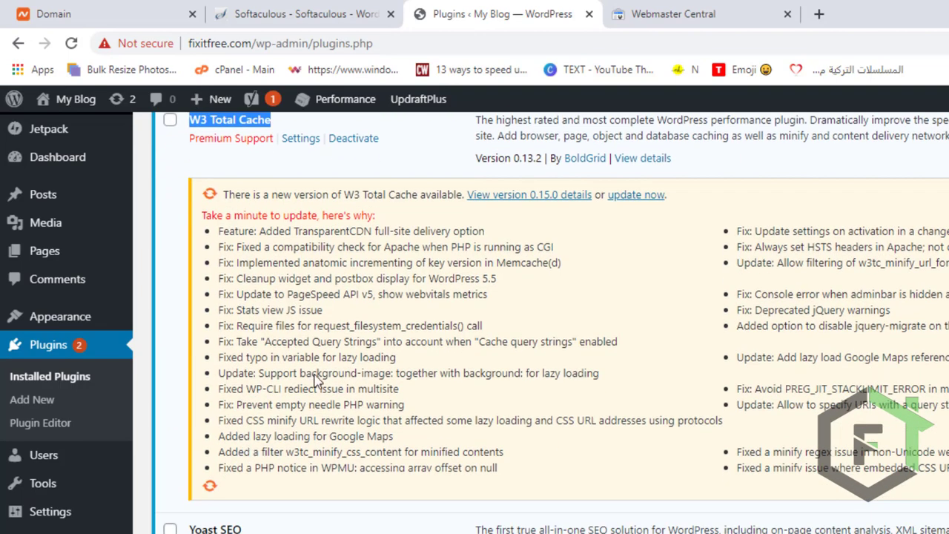
{"action": "scroll", "coordinate": [271, 528], "scroll_direction": "up", "scroll_amount": 2}
{"action": "scroll", "coordinate": [407, 487], "scroll_direction": "up", "scroll_amount": 2}
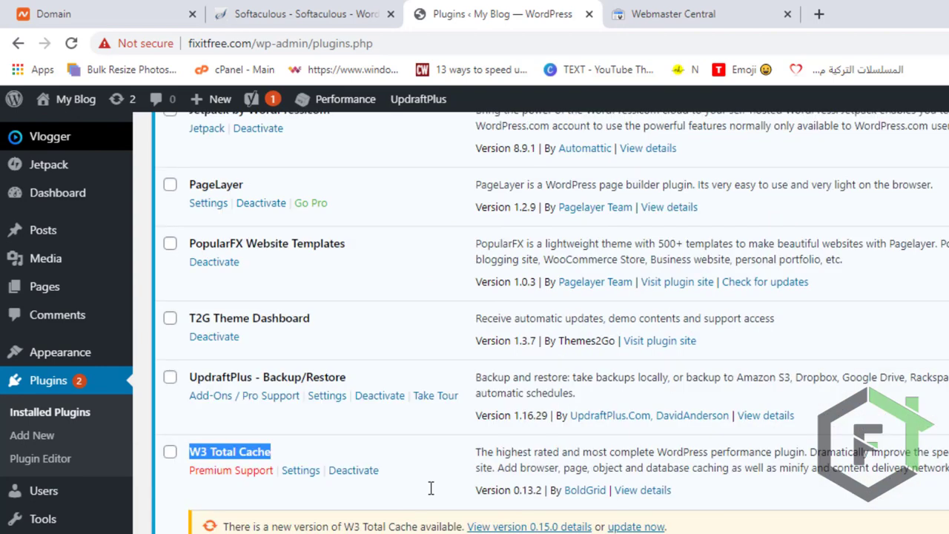